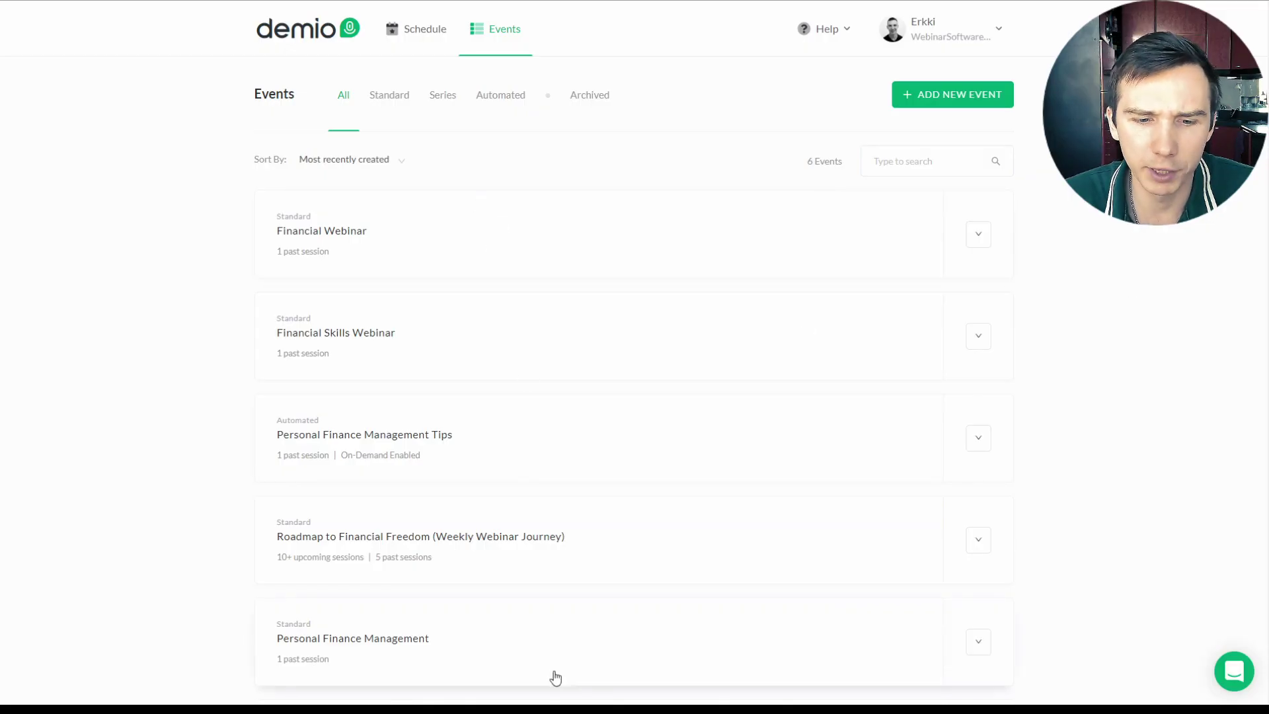
Step: Create a Standard event named 'Roadmap to Financial Freedom'
{"action": "left_click", "coordinate": [951, 104]}
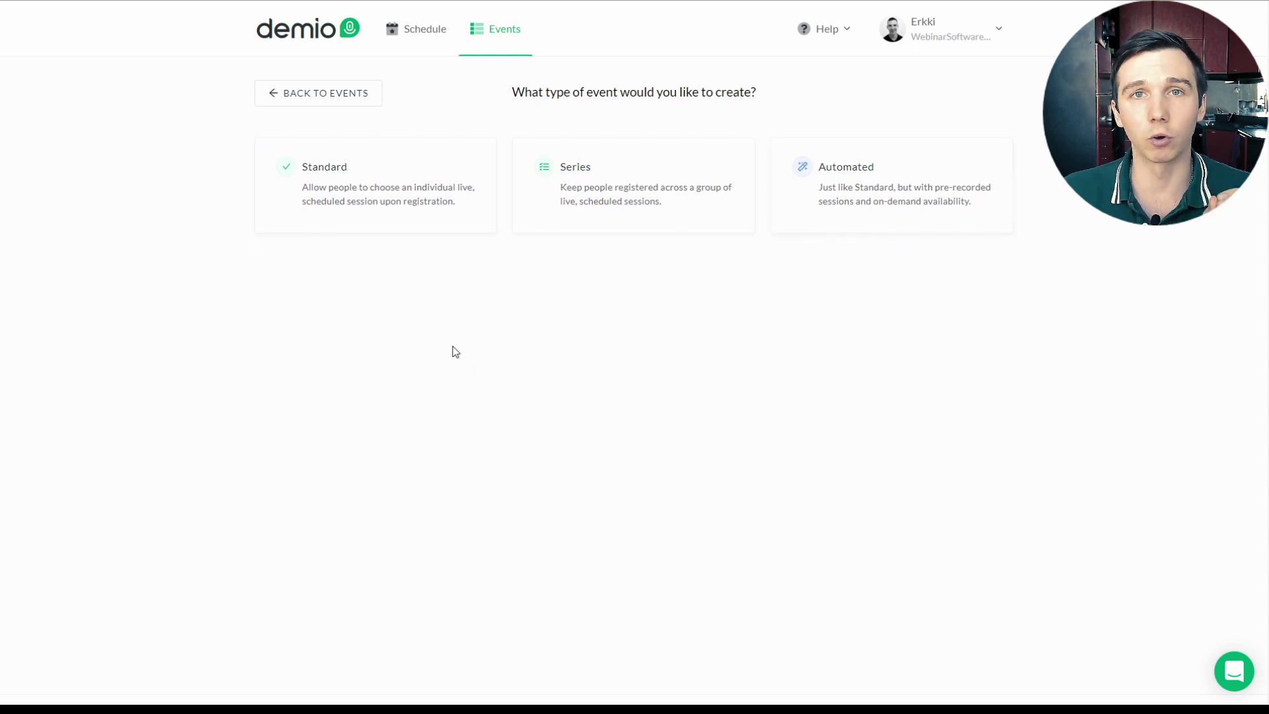
{"action": "left_click", "coordinate": [368, 189]}
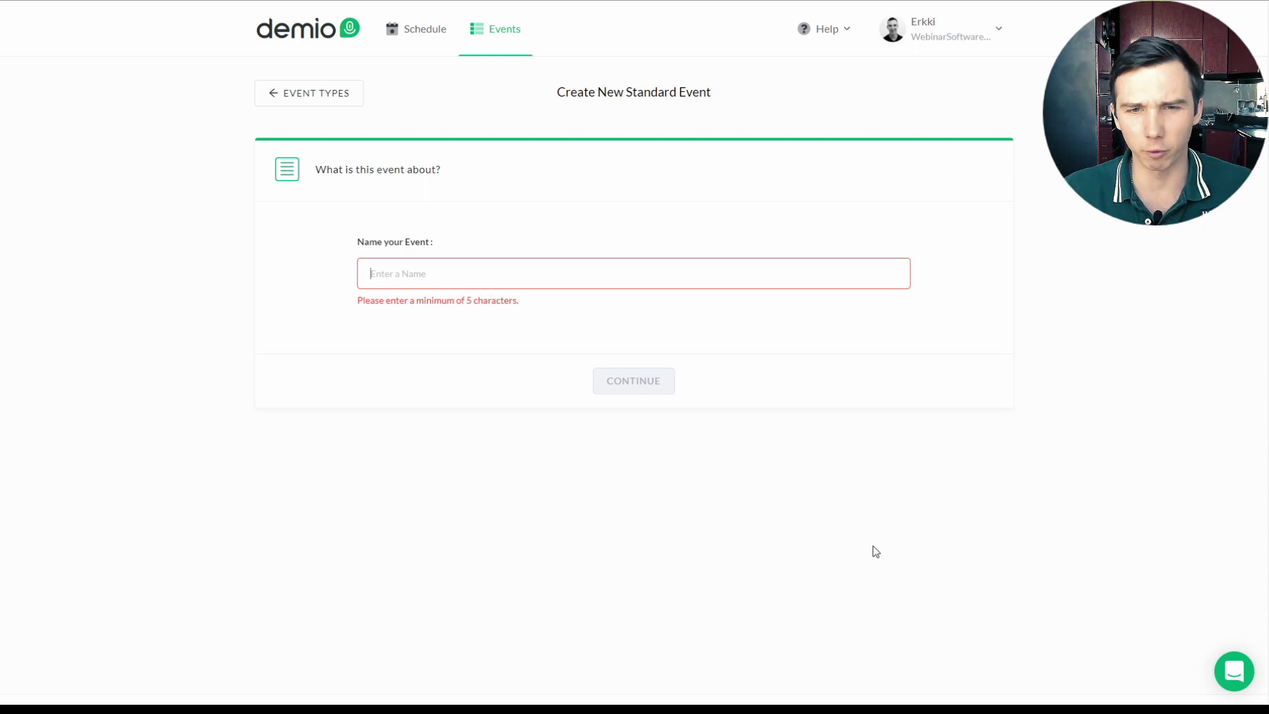
{"action": "left_click", "coordinate": [450, 280]}
{"action": "type", "text": "Roadmap to Financial Freedom"}
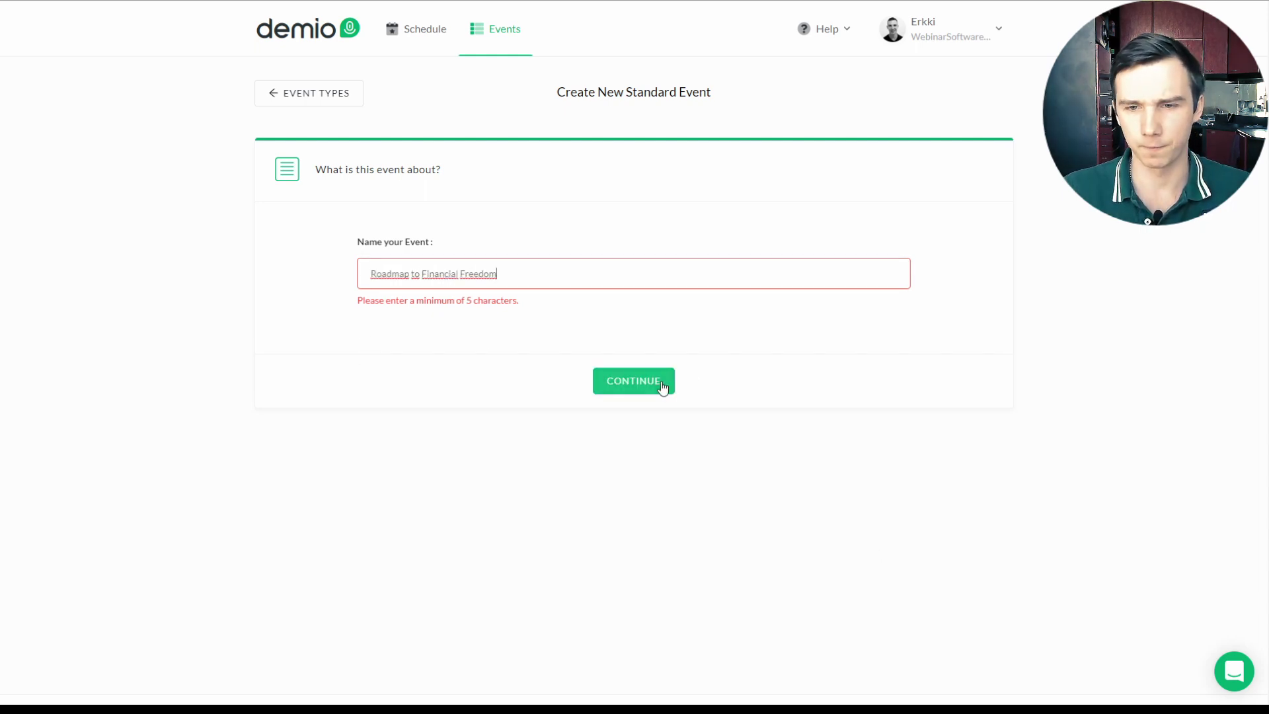
{"action": "left_click", "coordinate": [657, 380]}
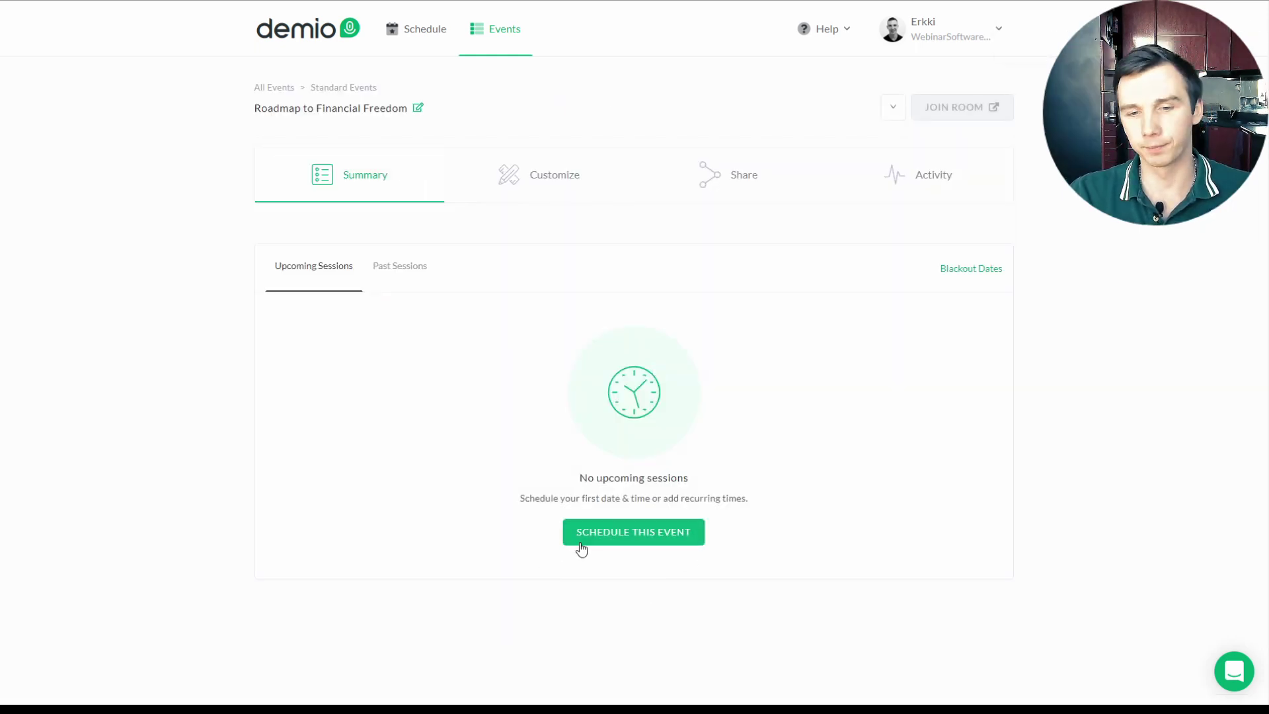
Step: Schedule a single session on Thursday, April 23rd 2020 at 6:00 PM EDT
{"action": "left_click", "coordinate": [579, 540]}
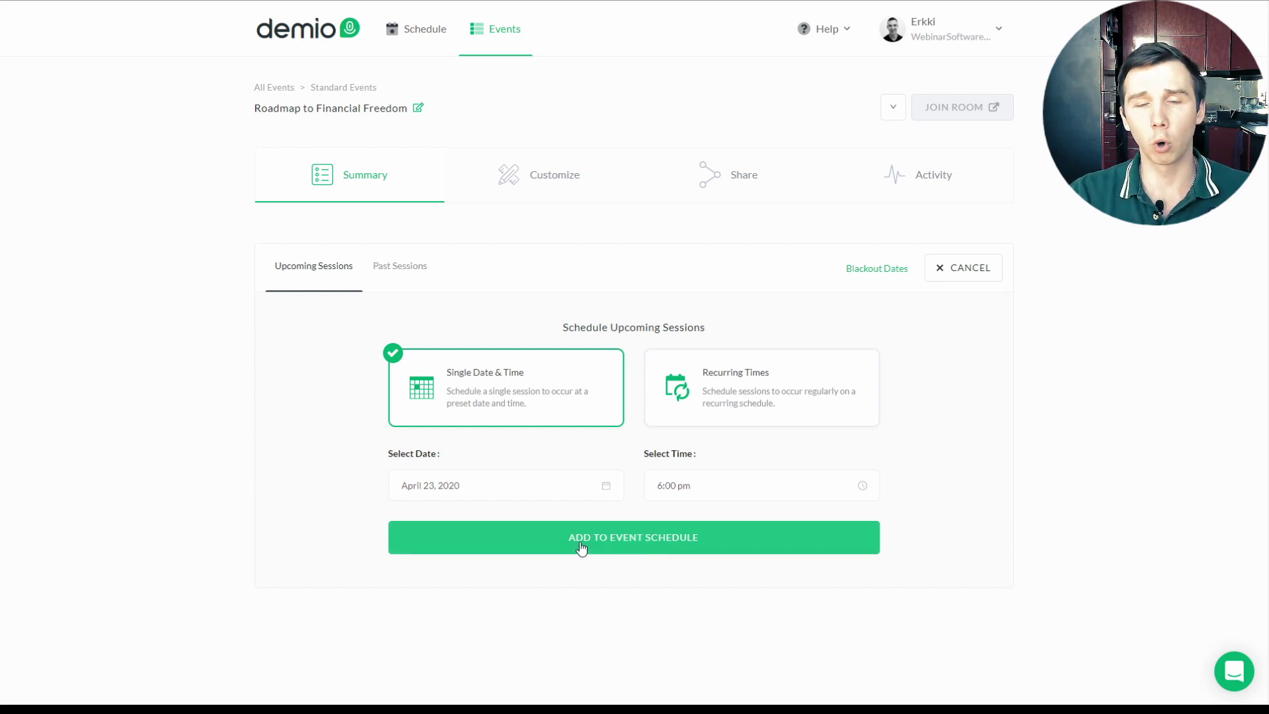
{"action": "left_click", "coordinate": [738, 408]}
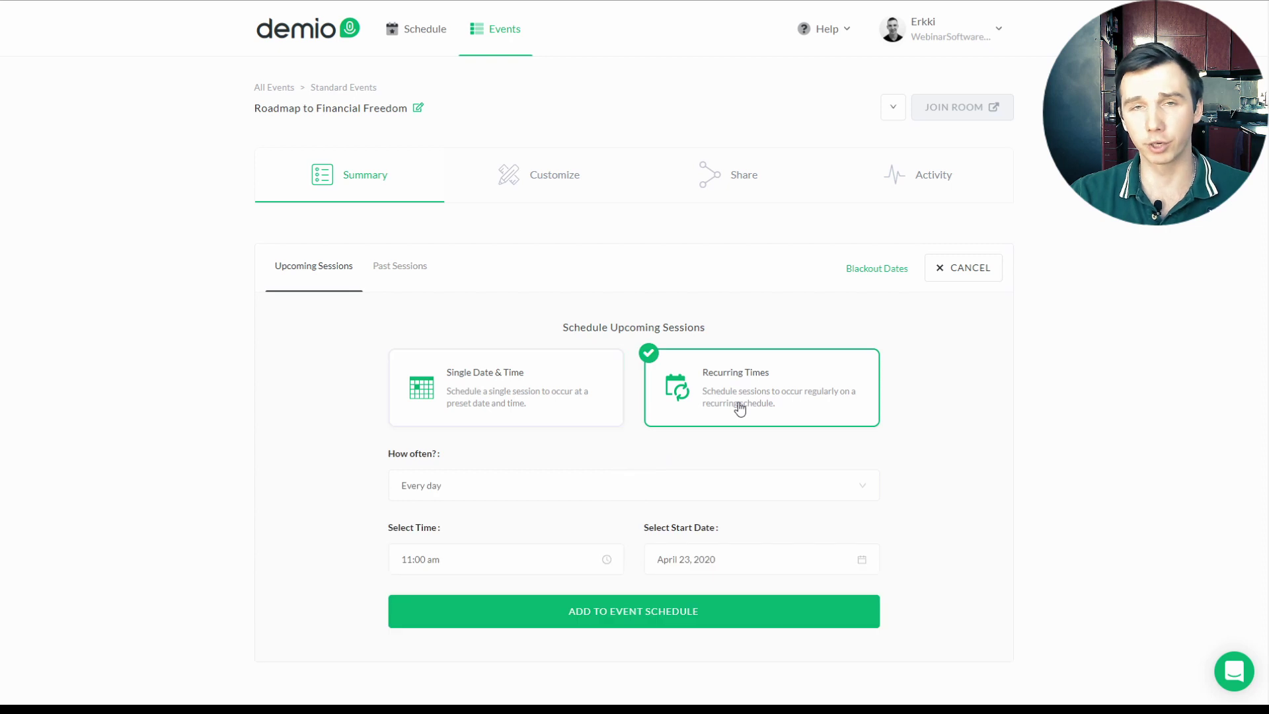
{"action": "left_click", "coordinate": [500, 493]}
{"action": "left_click", "coordinate": [482, 544]}
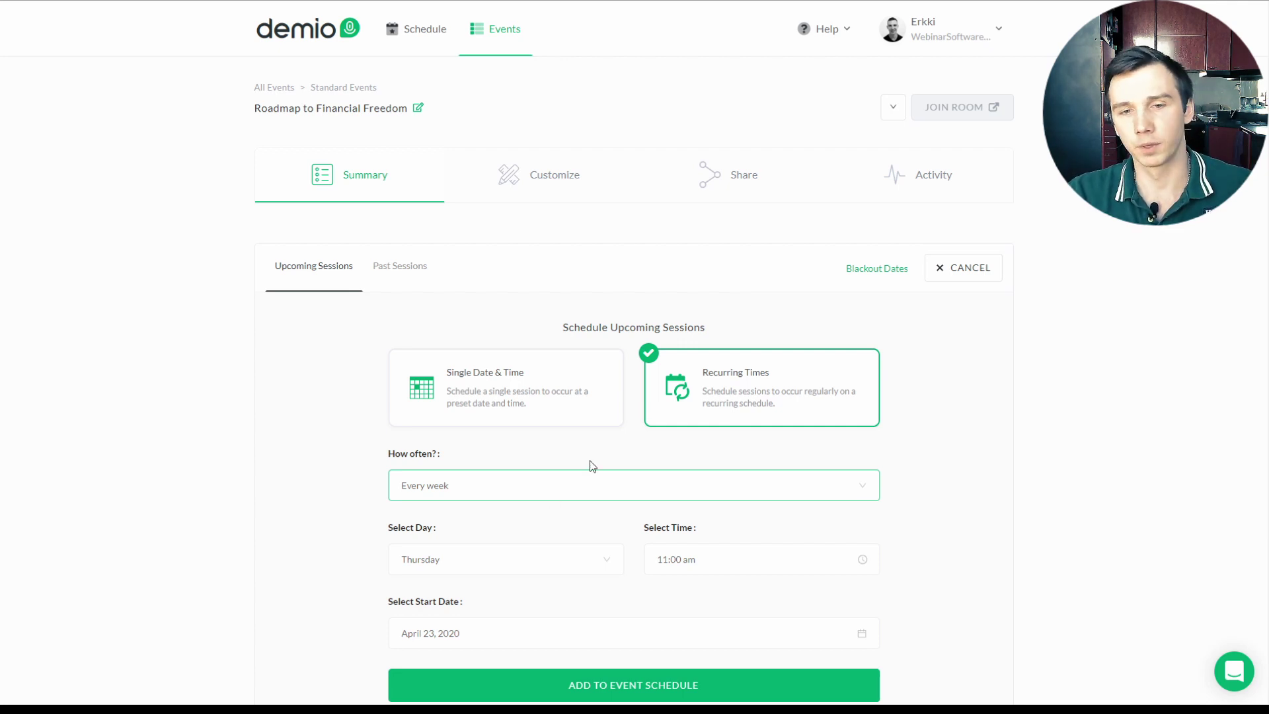
{"action": "left_click", "coordinate": [554, 393]}
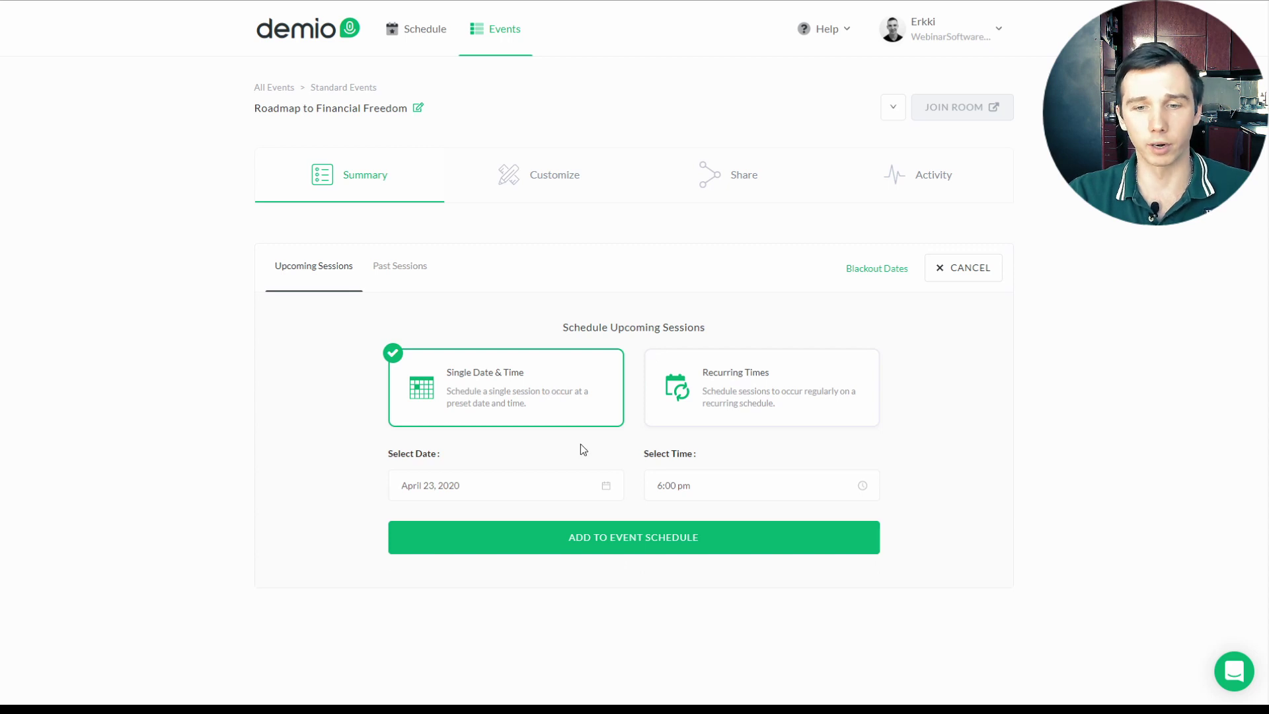
{"action": "left_click", "coordinate": [649, 539]}
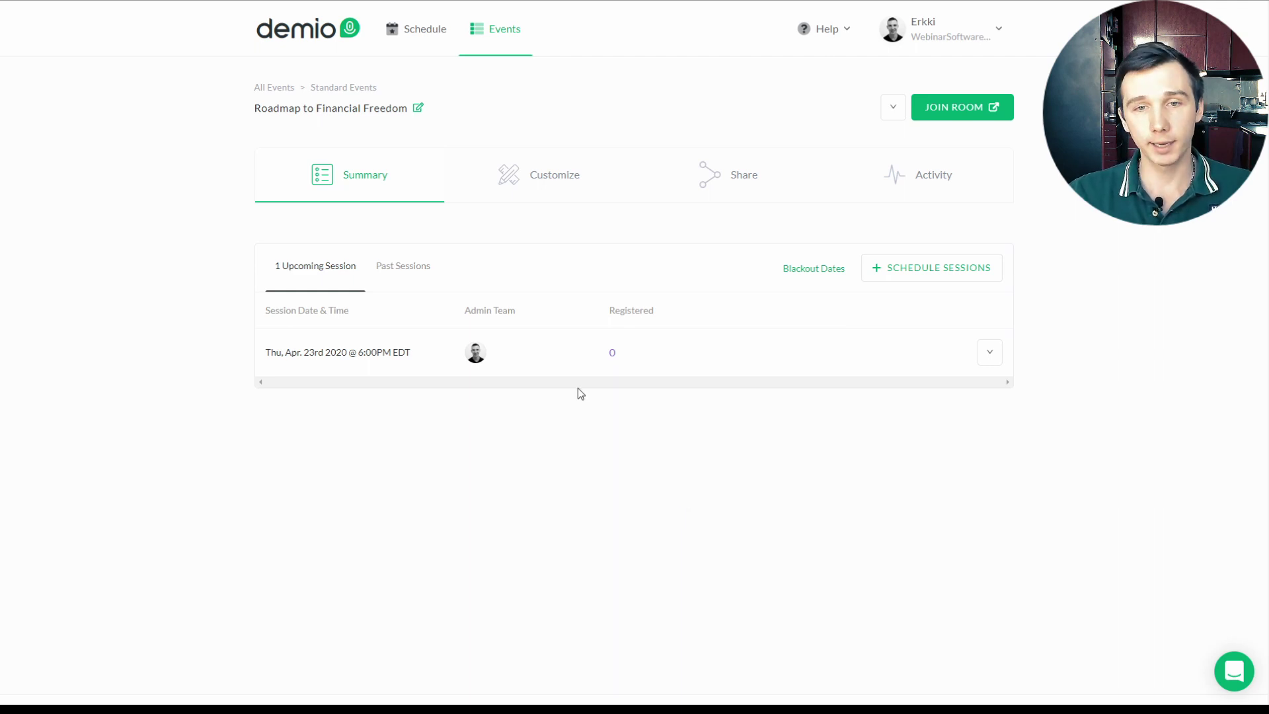
Step: Open the registration page editor and set its template to Background Image with an uploaded armchair photo
{"action": "left_click", "coordinate": [522, 177]}
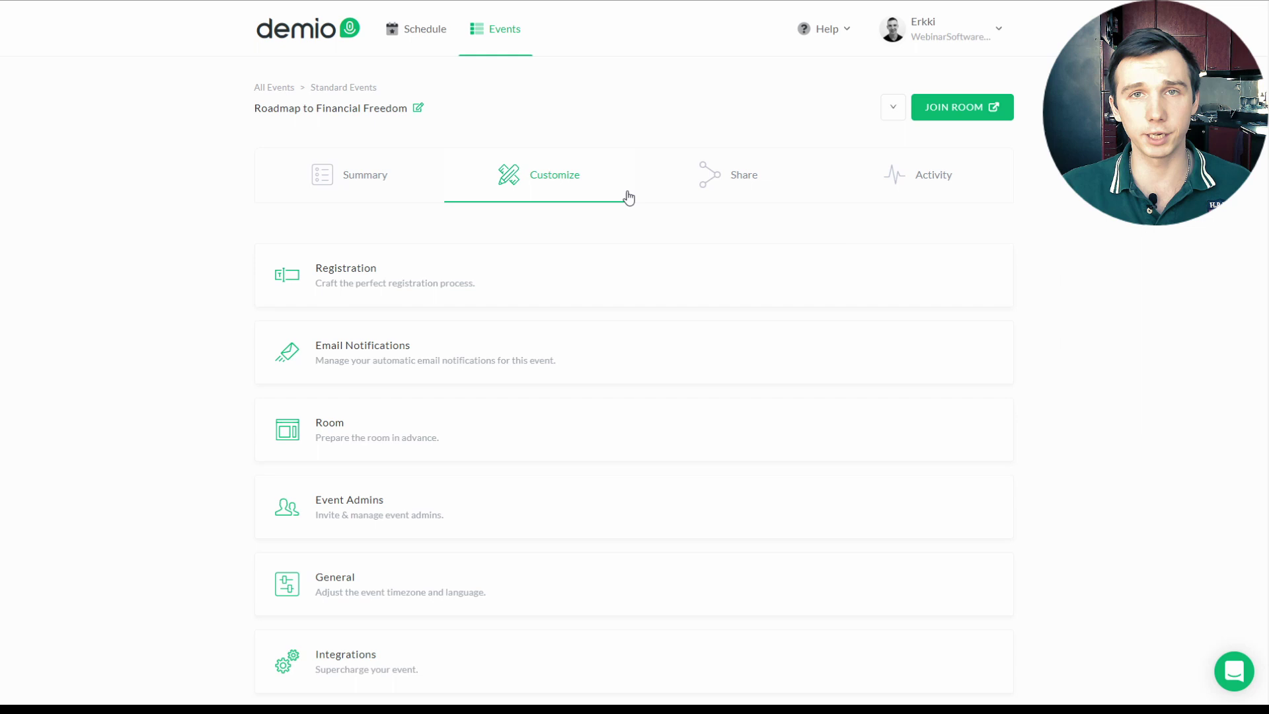
{"action": "left_click", "coordinate": [529, 269]}
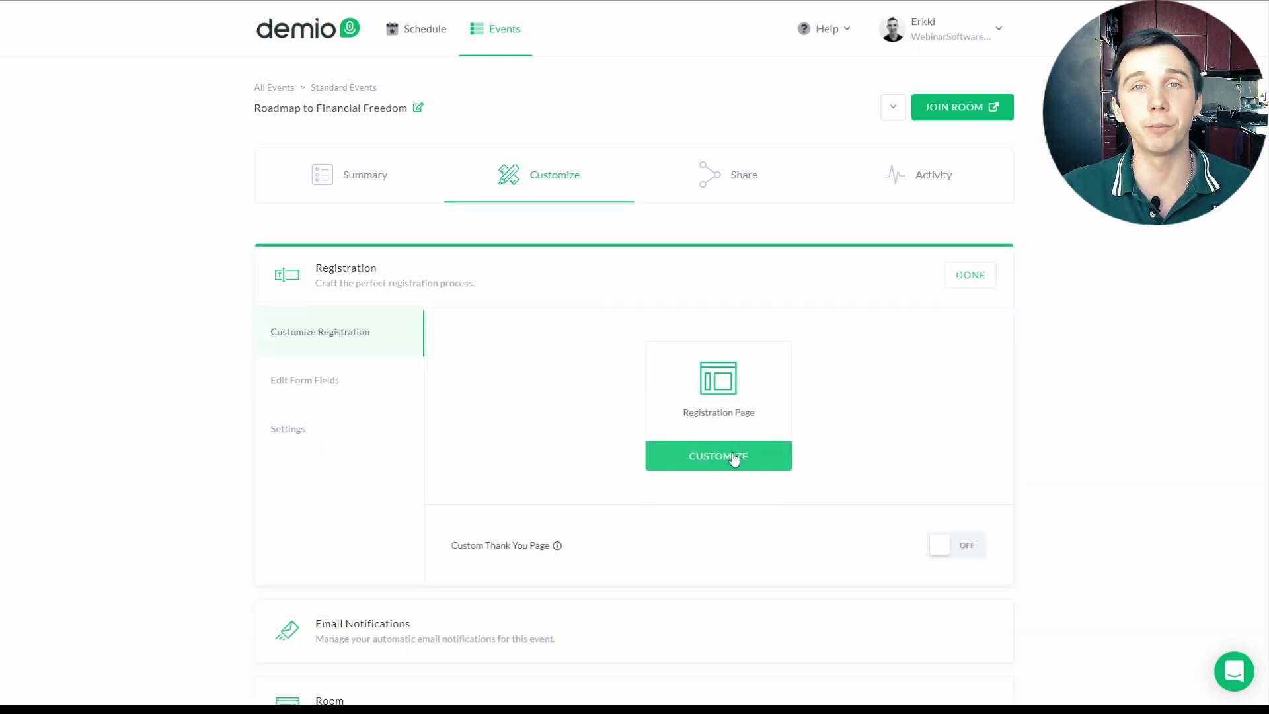
{"action": "left_click", "coordinate": [732, 455]}
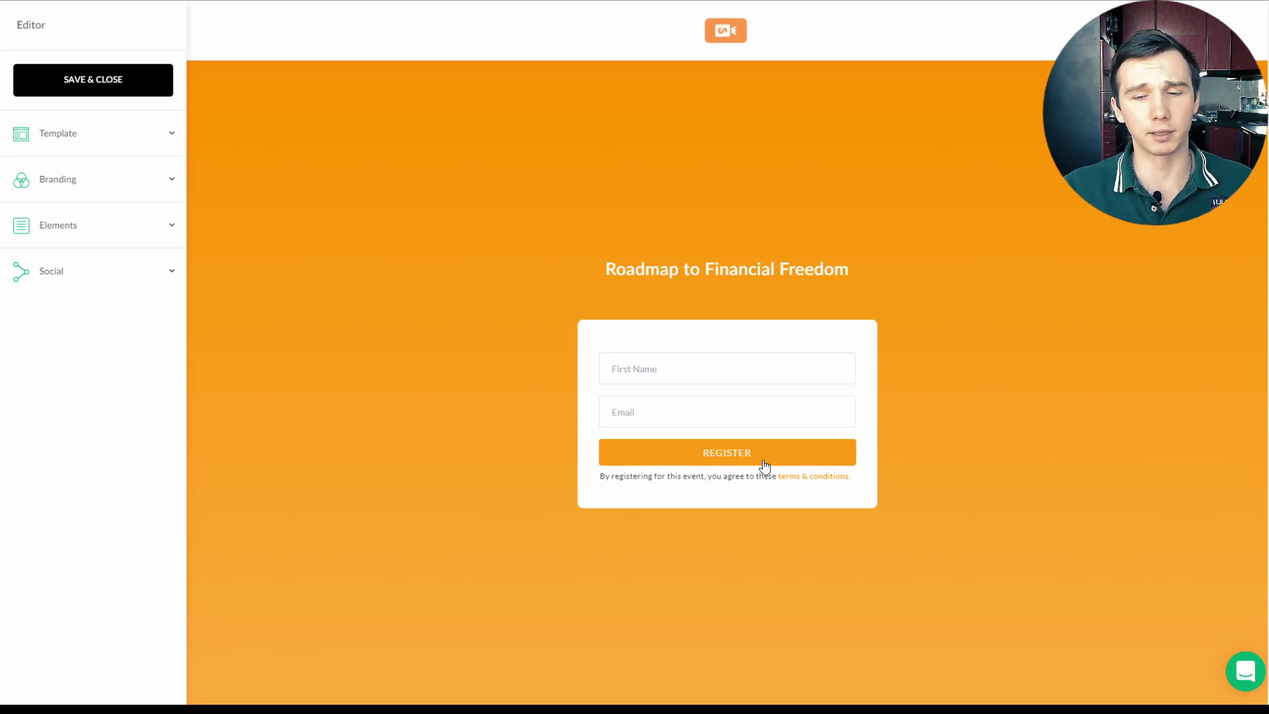
{"action": "left_click", "coordinate": [88, 133]}
{"action": "left_click", "coordinate": [66, 175]}
{"action": "left_click", "coordinate": [62, 205]}
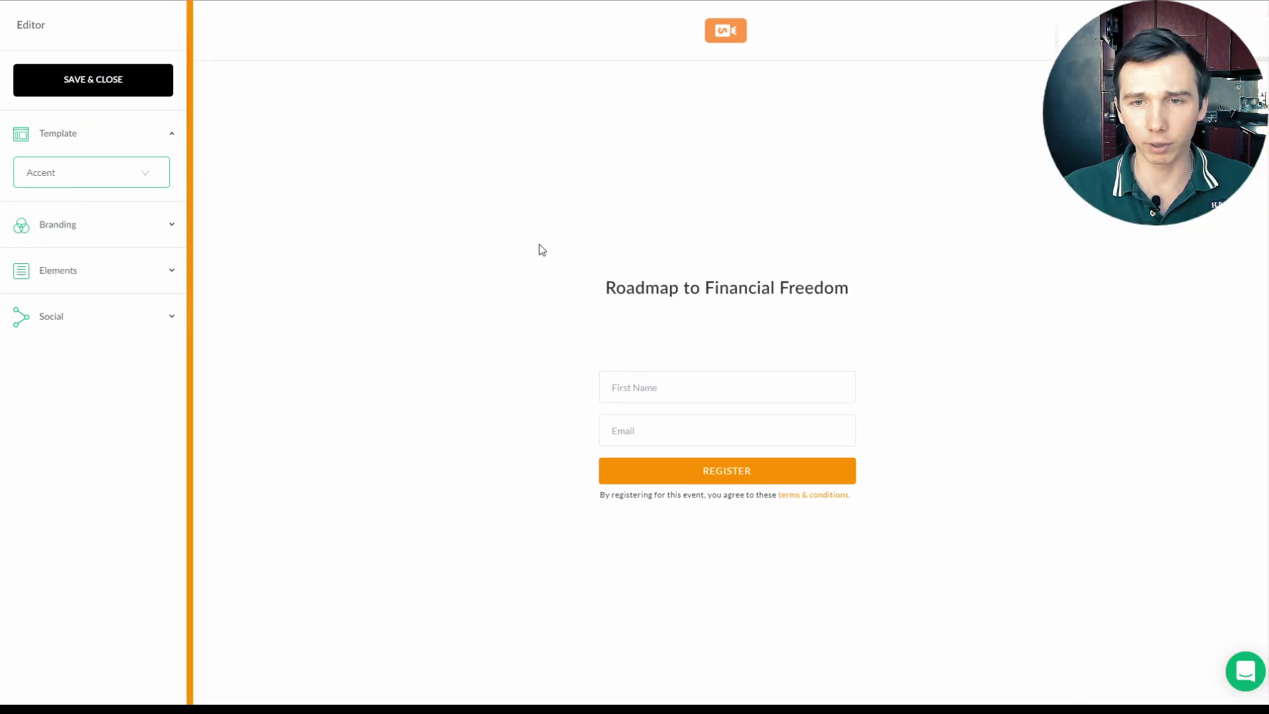
{"action": "left_click", "coordinate": [81, 173]}
{"action": "left_click", "coordinate": [66, 261]}
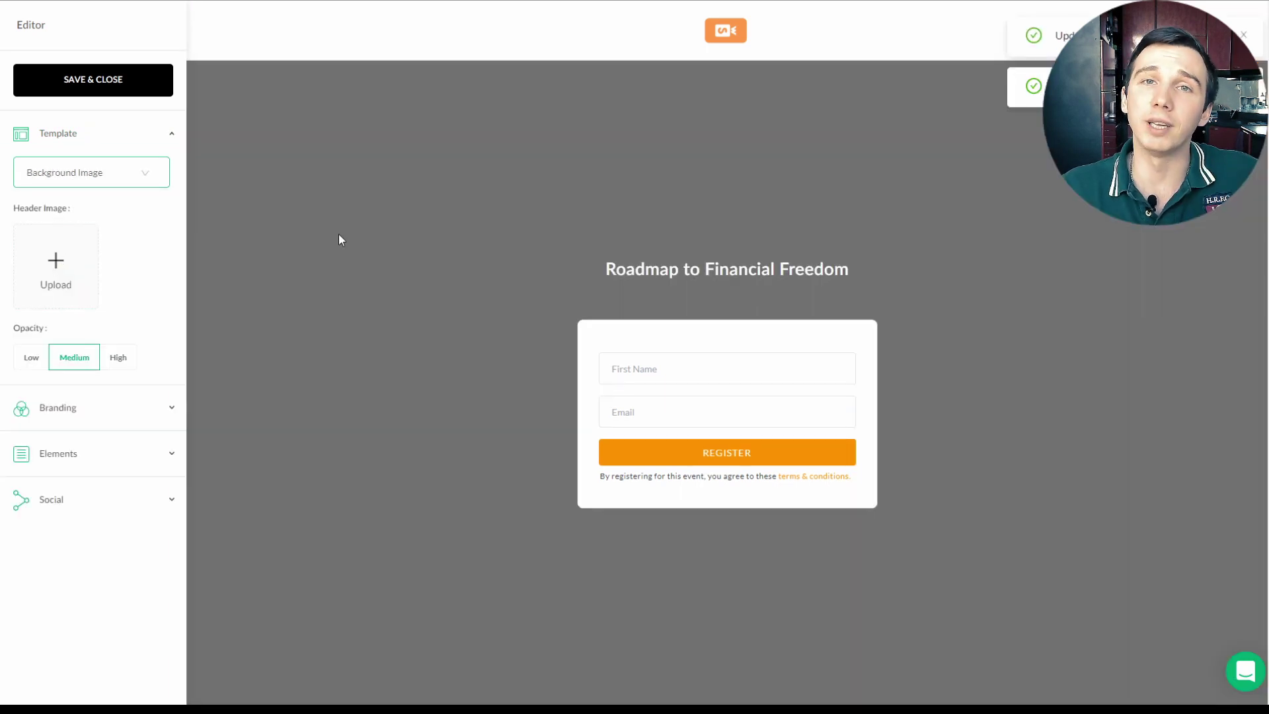
{"action": "left_click", "coordinate": [57, 260]}
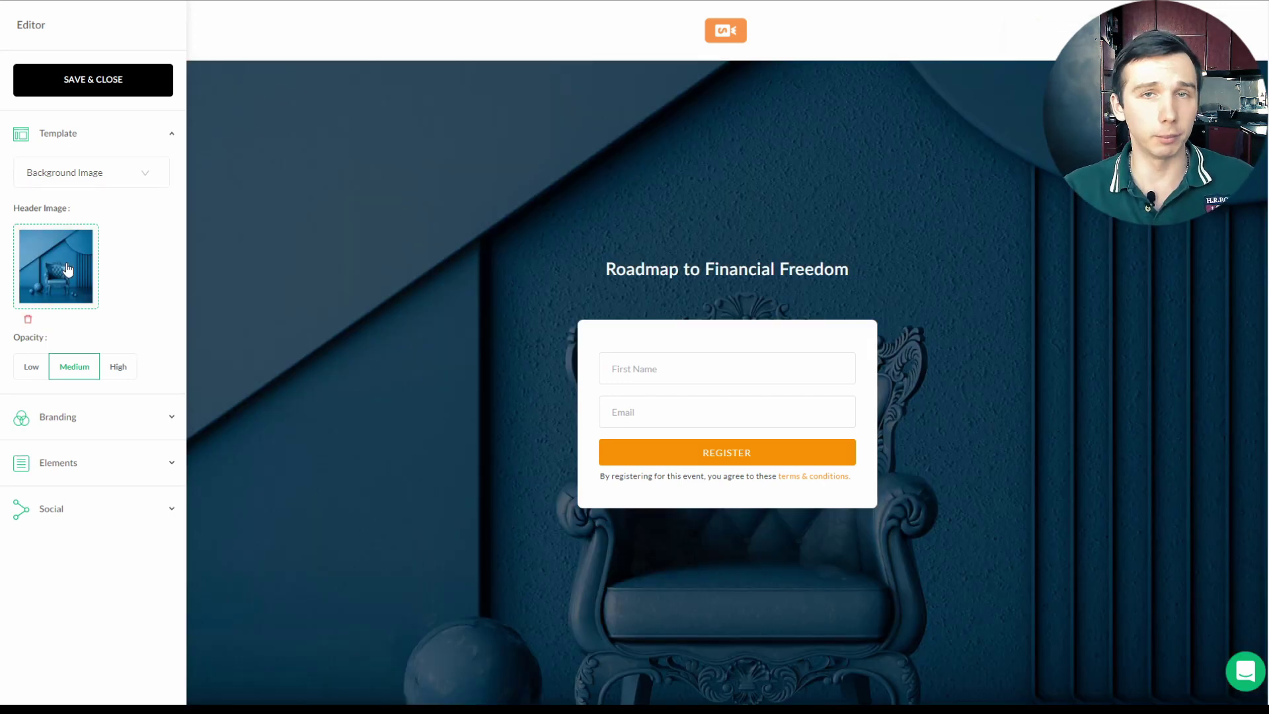
Step: Change the branding colour scheme from orange to blue #2653D8
{"action": "left_click", "coordinate": [83, 419]}
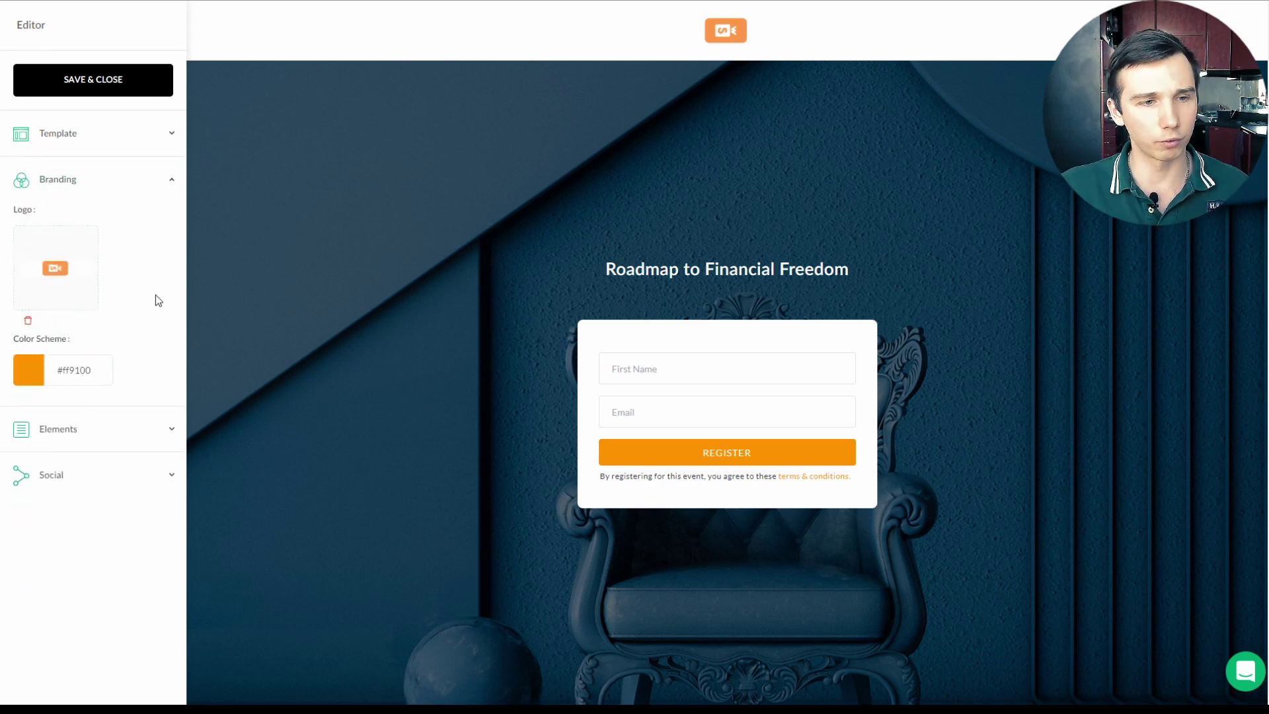
{"action": "left_click", "coordinate": [25, 364]}
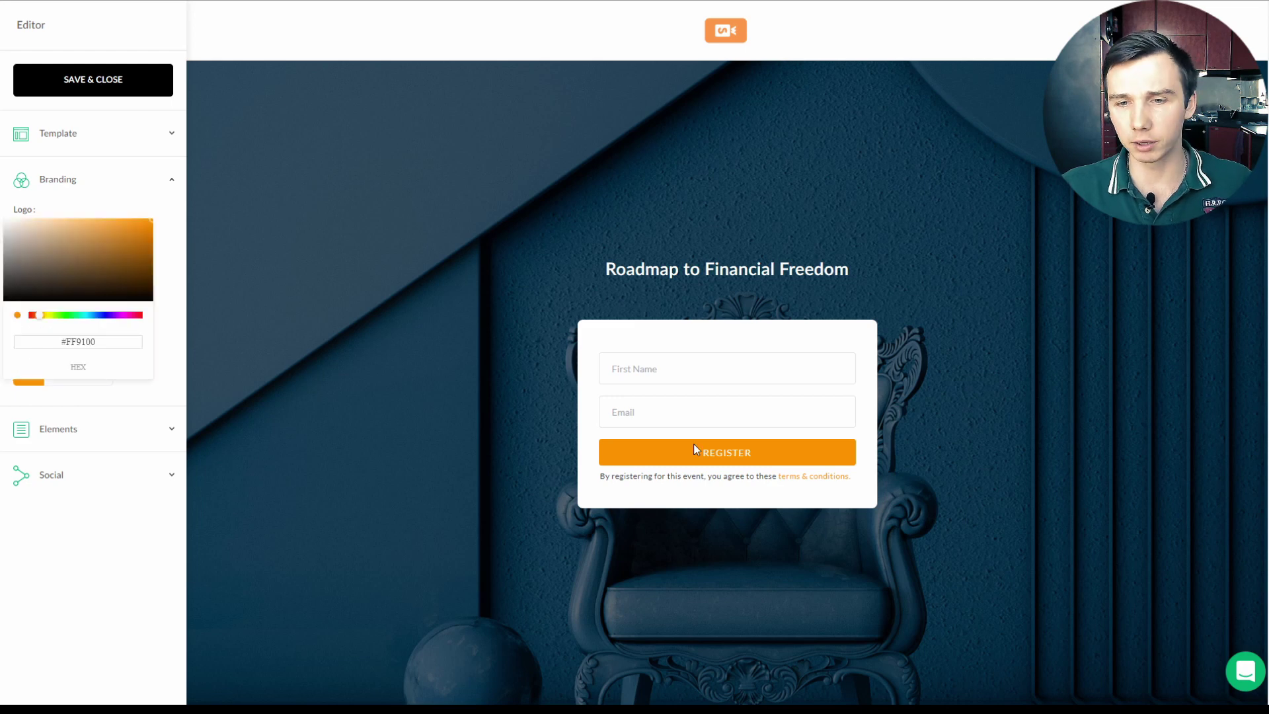
{"action": "left_click", "coordinate": [103, 315]}
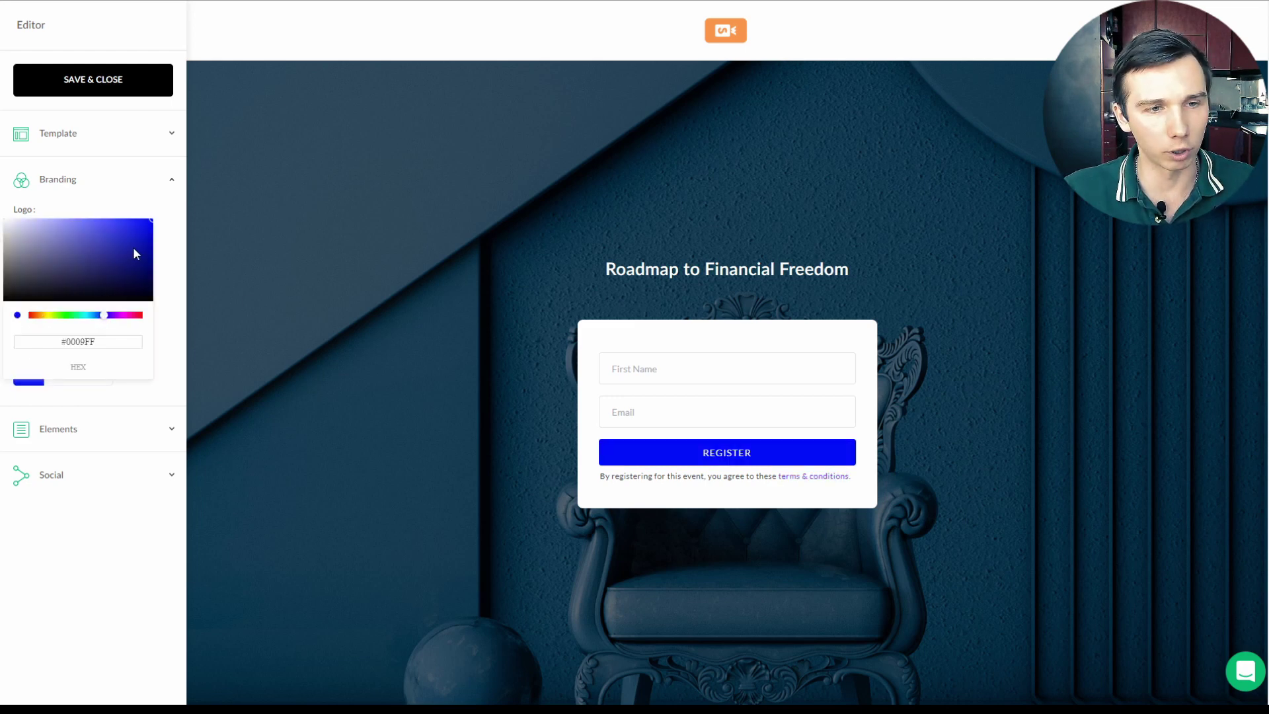
{"action": "mouse_move", "coordinate": [133, 247]}
{"action": "left_mouse_down"}
{"action": "mouse_move", "coordinate": [155, 251]}
{"action": "mouse_move", "coordinate": [113, 231]}
{"action": "left_mouse_up"}
{"action": "left_click_drag", "start_coordinate": [104, 315], "coordinate": [99, 316]}
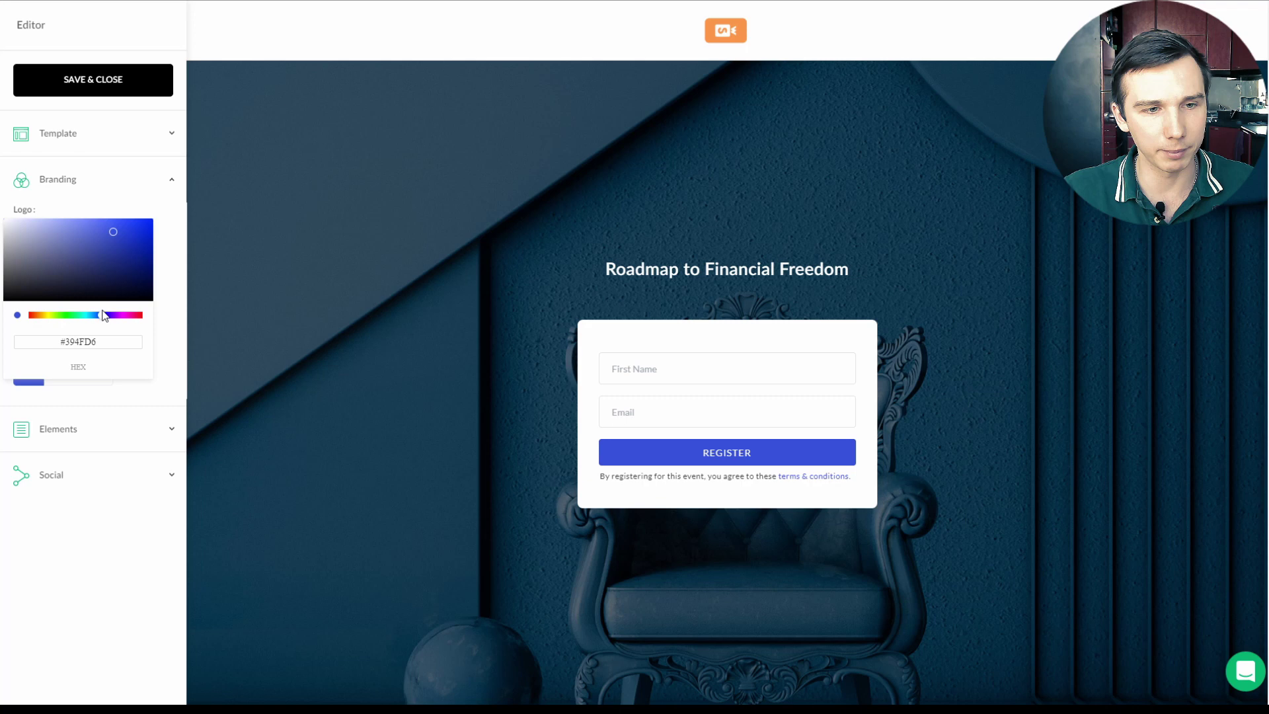
{"action": "mouse_move", "coordinate": [115, 241]}
{"action": "left_mouse_down"}
{"action": "mouse_move", "coordinate": [105, 271]}
{"action": "mouse_move", "coordinate": [134, 249]}
{"action": "mouse_move", "coordinate": [126, 230]}
{"action": "left_mouse_up"}
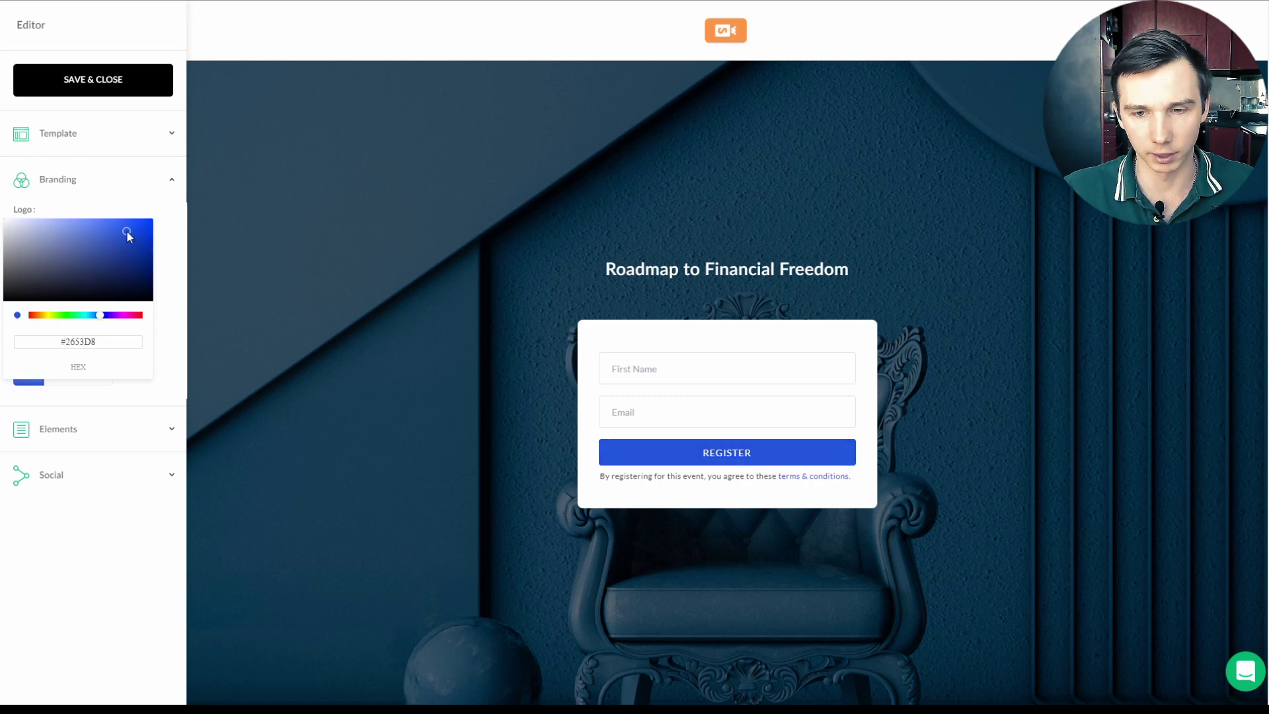
{"action": "left_click", "coordinate": [405, 268]}
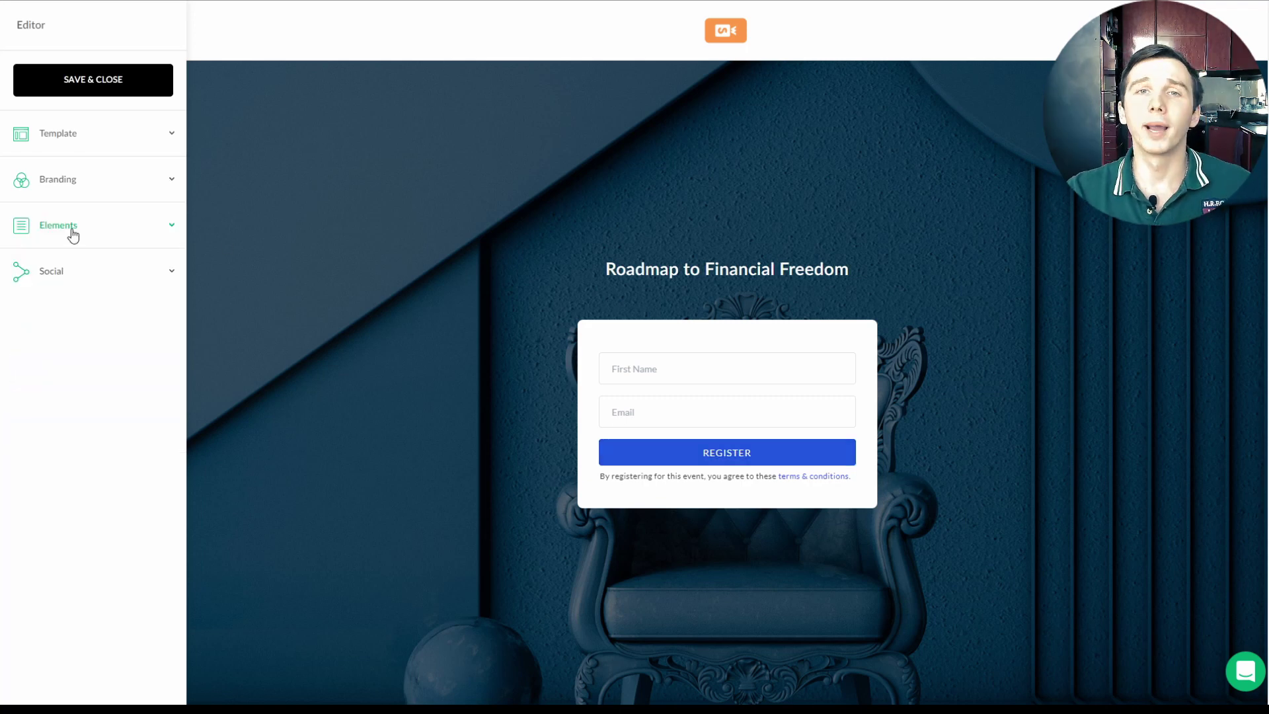
Step: Turn on the subheadline 'Budgeting is like a muscle and this webinar is the GYM! Save your seat NOW!'
{"action": "left_click", "coordinate": [73, 235]}
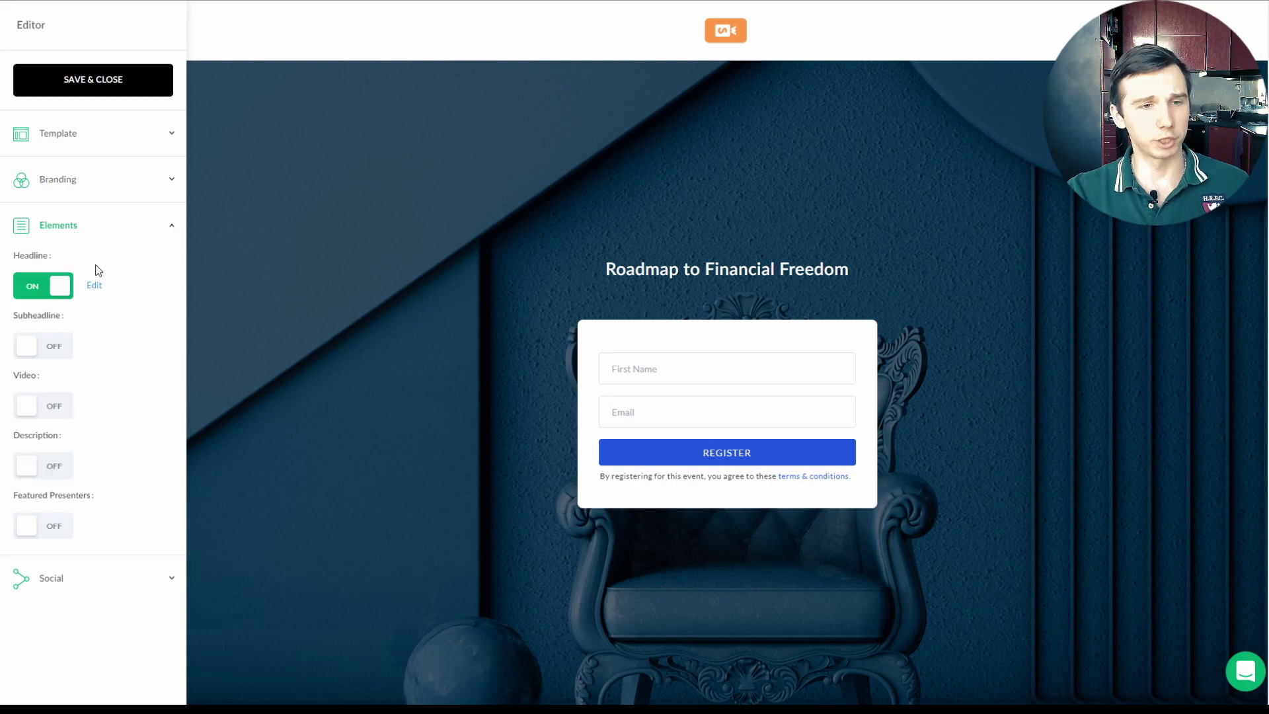
{"action": "left_click", "coordinate": [61, 355]}
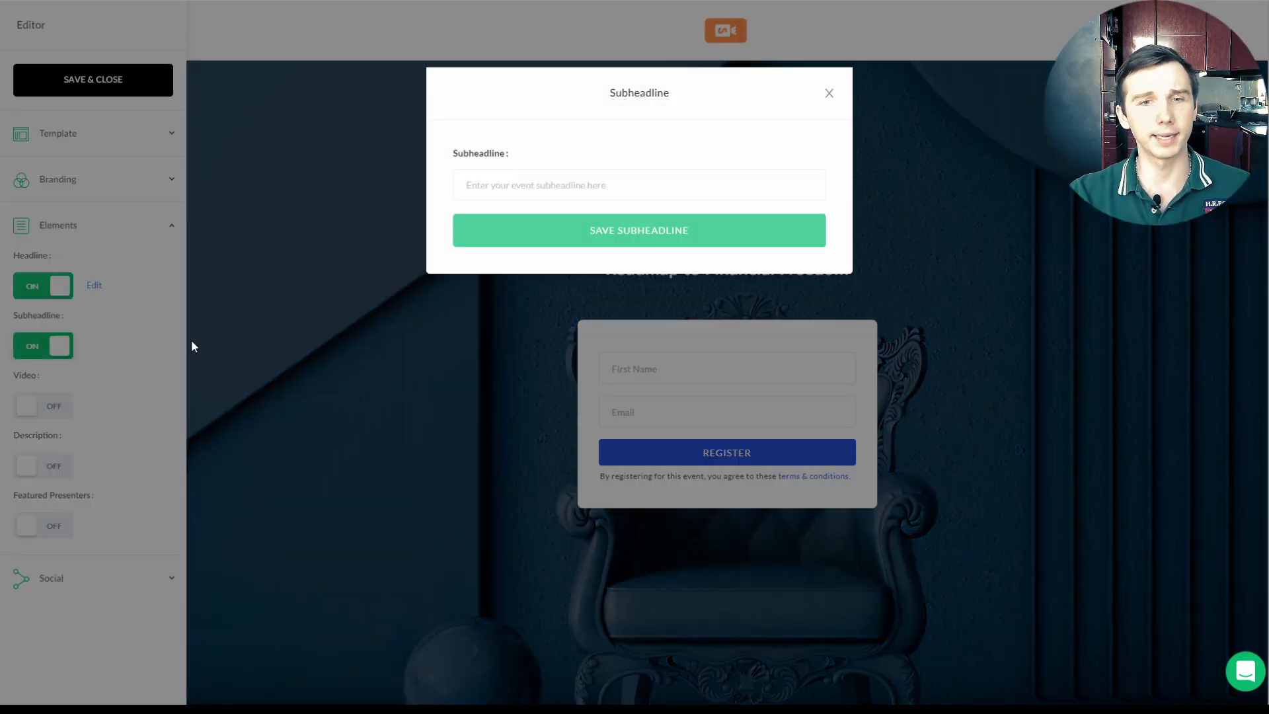
{"action": "left_click", "coordinate": [528, 185]}
{"action": "type", "text": "Budgeting is like a"}
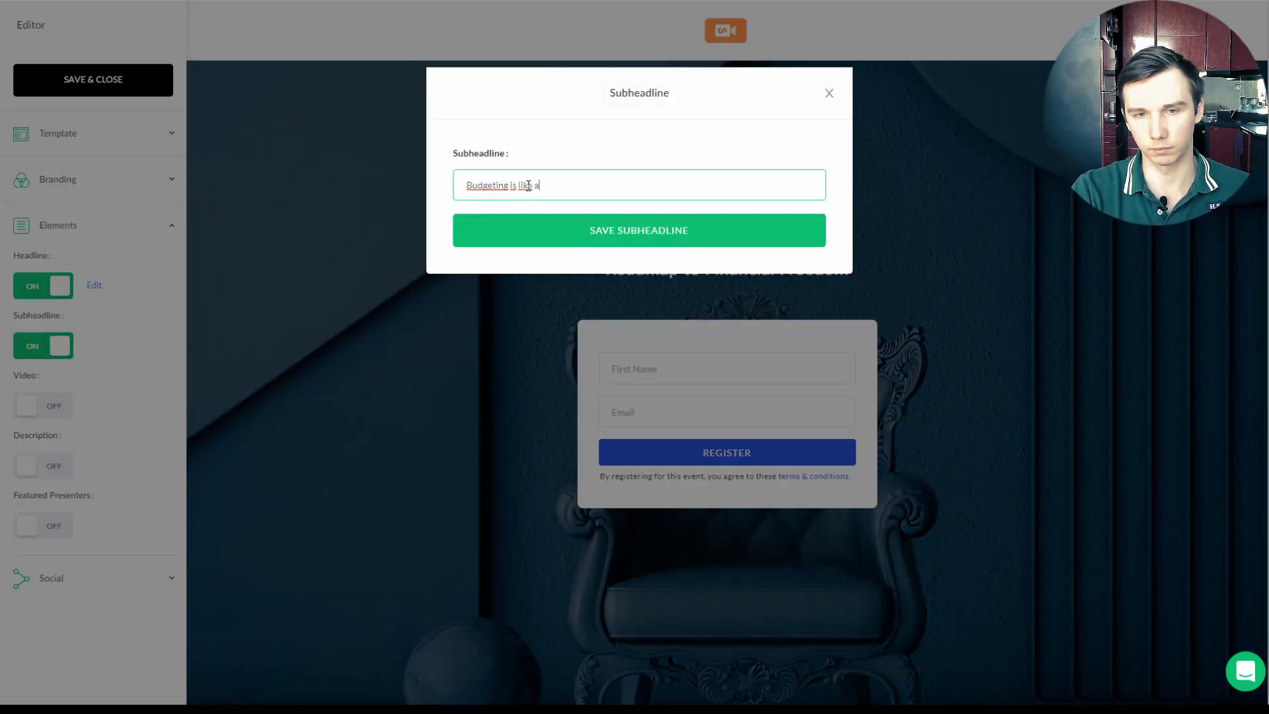
{"action": "type", "text": " muscle and this webinar is the GYM! Save your seat NOW!"}
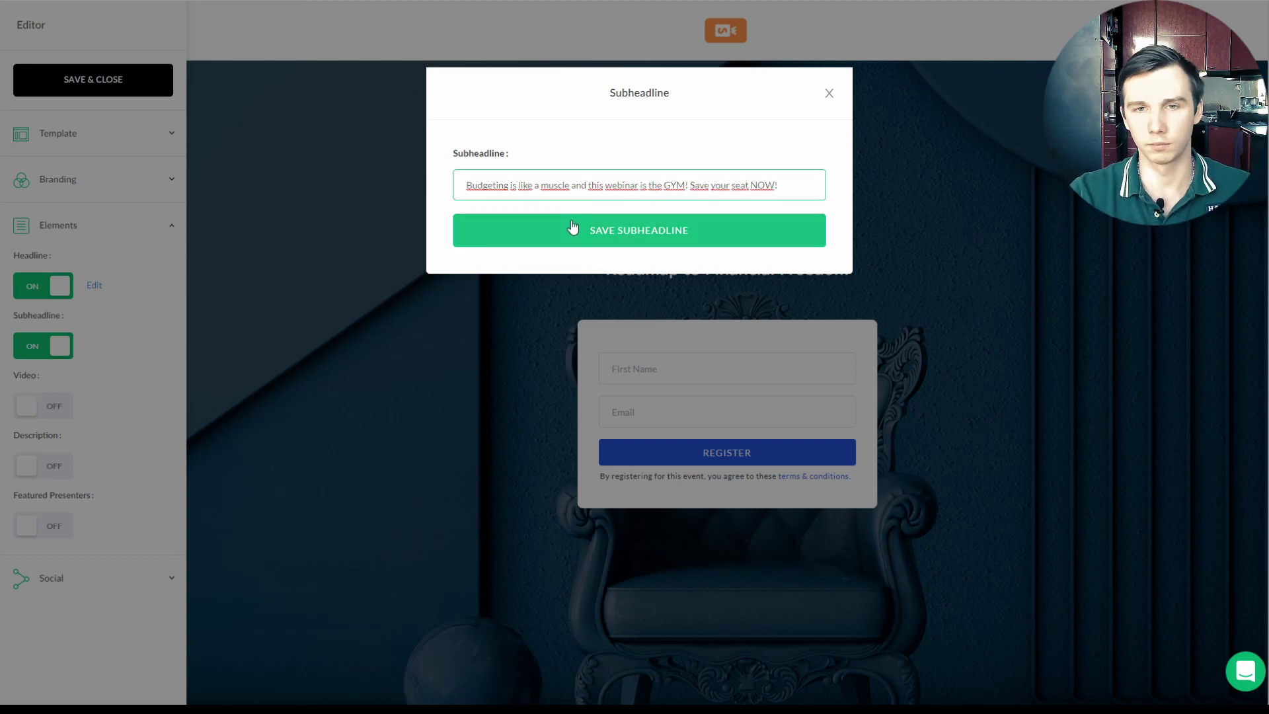
{"action": "left_click", "coordinate": [573, 229]}
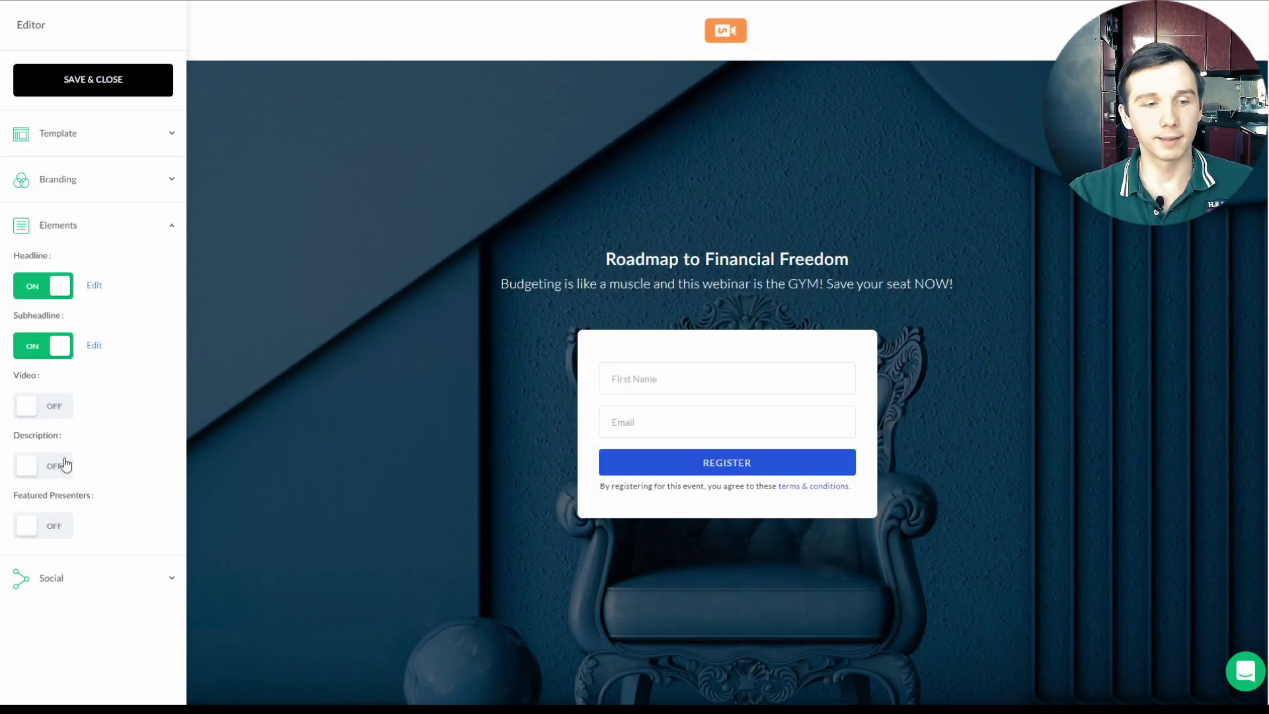
Step: Add a saved description on the 50/30/20 rule and The Spark app, with an app screenshot
{"action": "left_click", "coordinate": [62, 465]}
{"action": "left_click", "coordinate": [632, 196]}
{"action": "type", "text": "Money management is "}
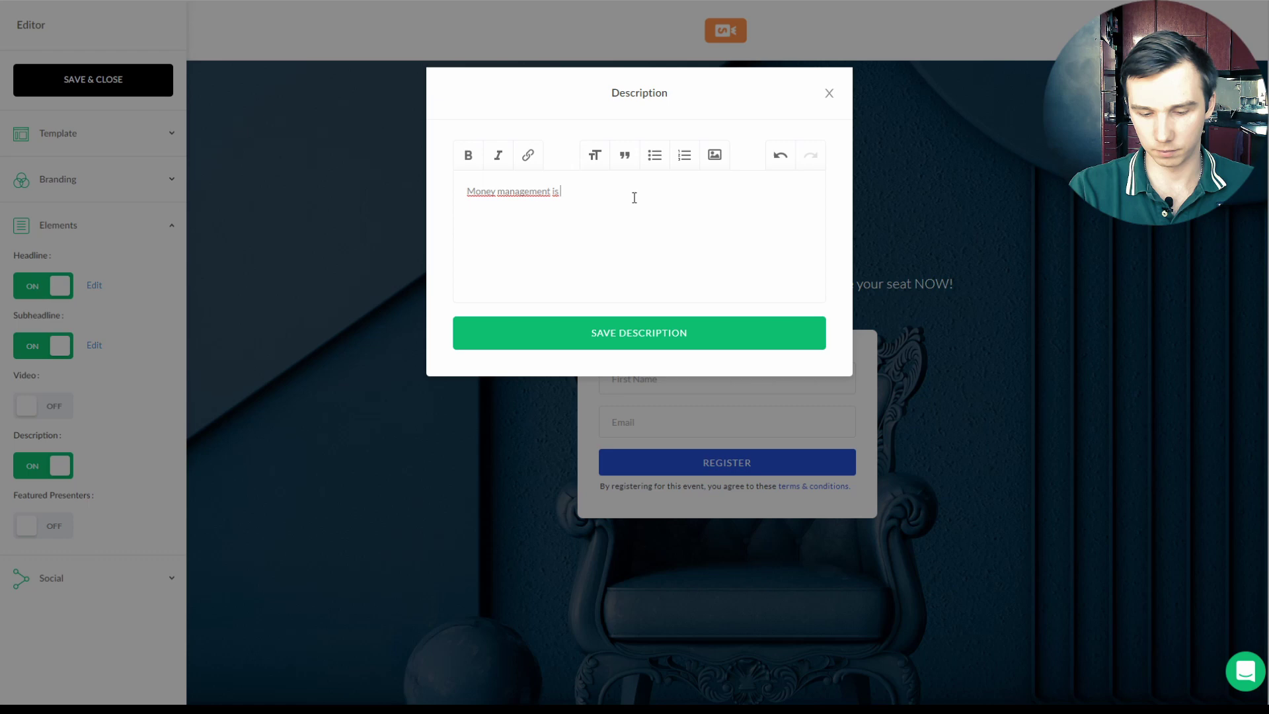
{"action": "type", "text": "90% discipline and 10% knowledge. The 50/30/20 rule will force you to create a budget t"}
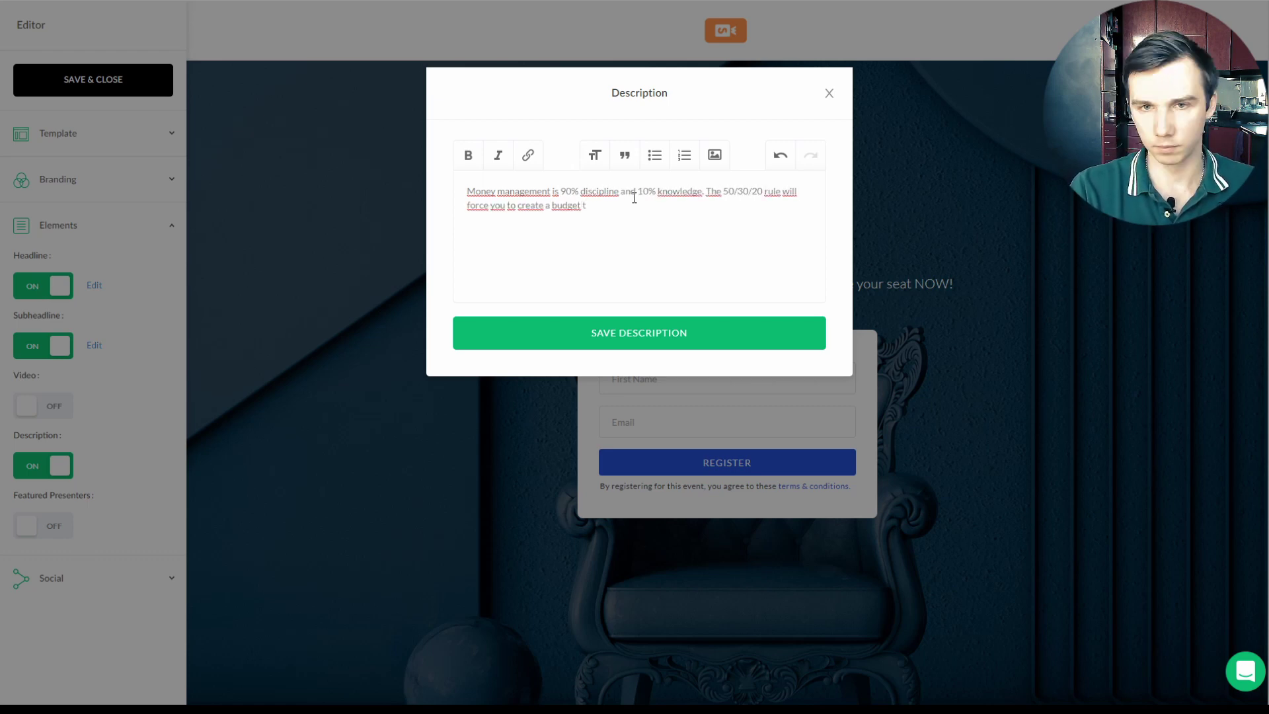
{"action": "key", "text": "BackSpace"}
{"action": "type", "text": "and understand where ever single one of your after-tax dollars is going to."}
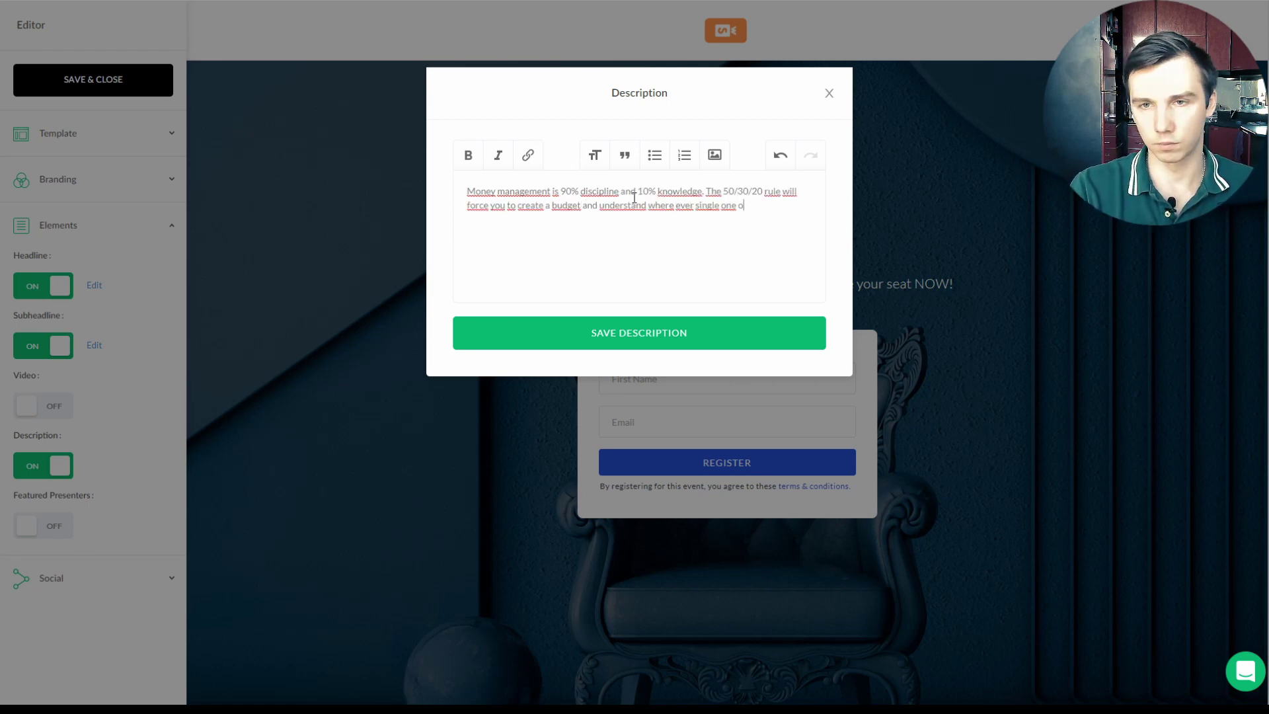
{"action": "key", "text": "Return"}
{"action": "key", "text": "Return"}
{"action": "type", "text": "We'll introduce The Spark app"}
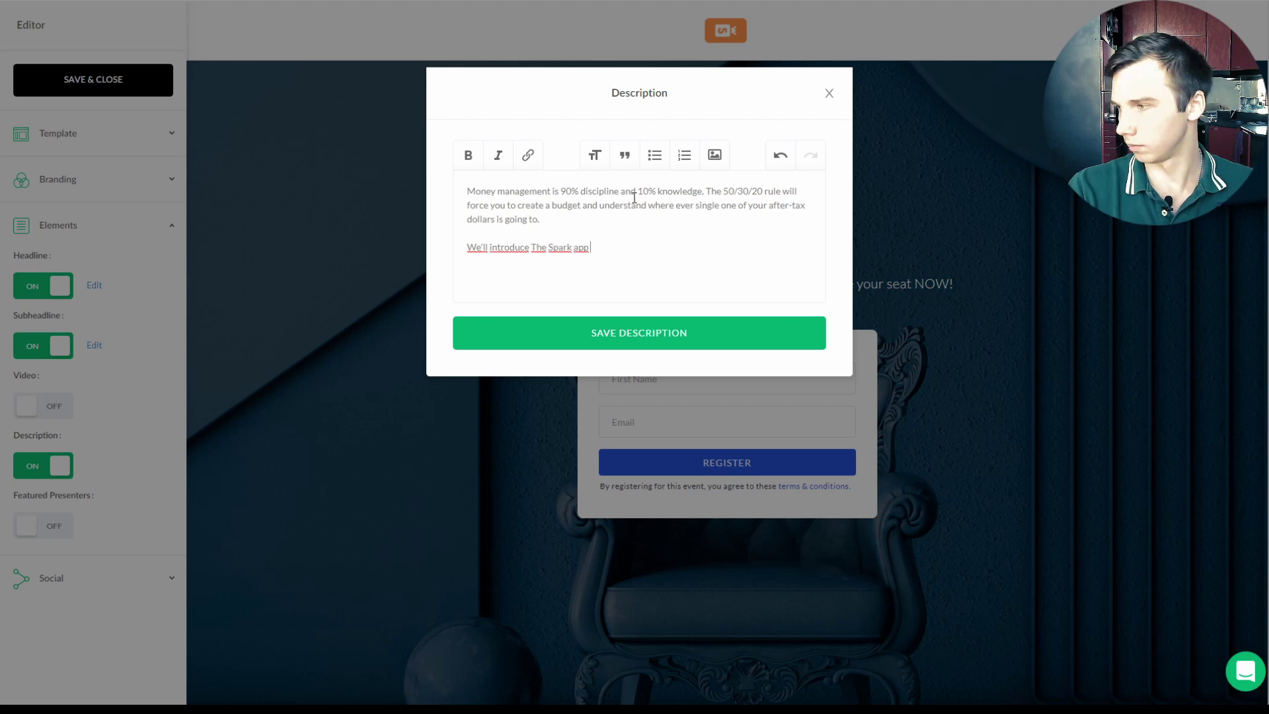
{"action": "type", "text": " that helps you in your daily budgeting goals."}
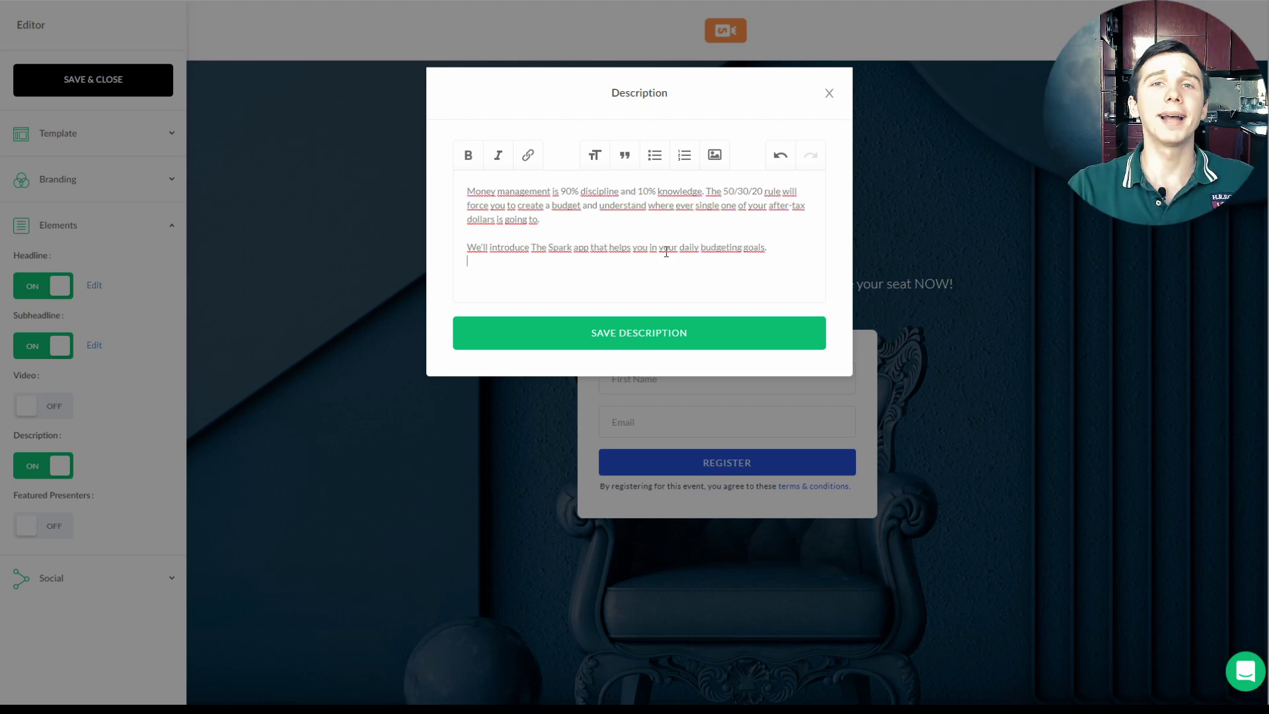
{"action": "left_click", "coordinate": [714, 154]}
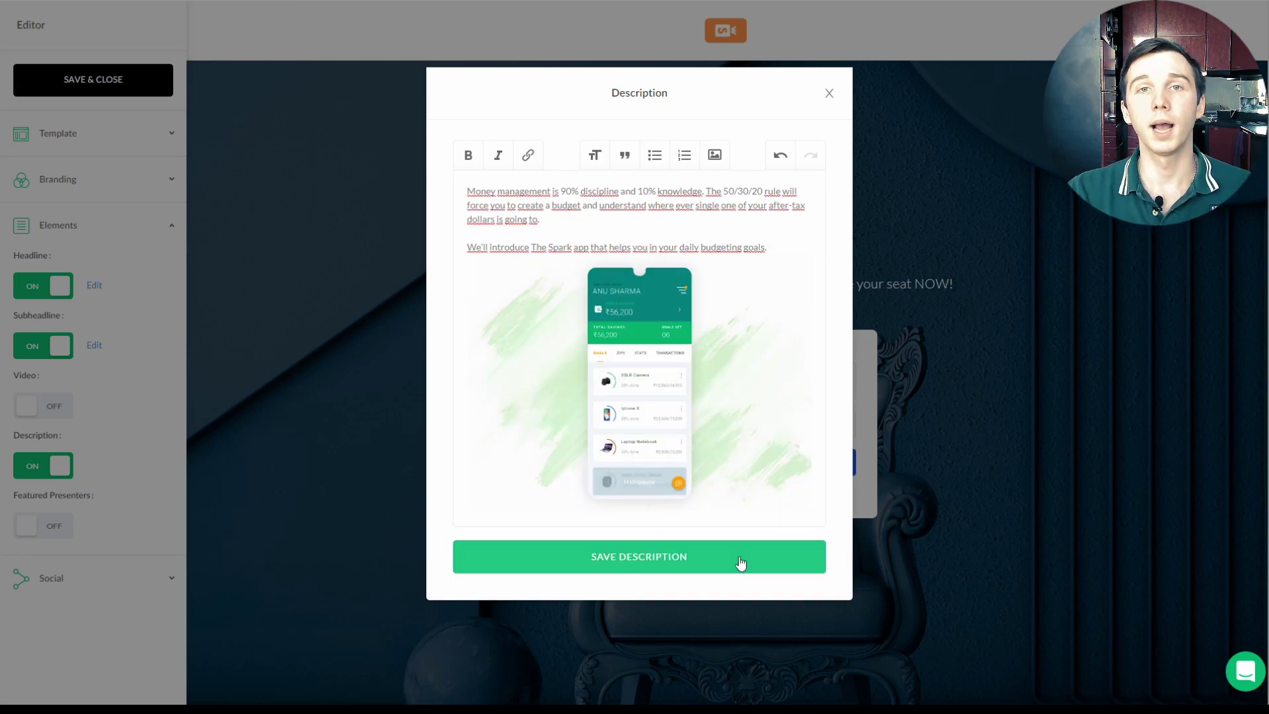
{"action": "left_click", "coordinate": [740, 557]}
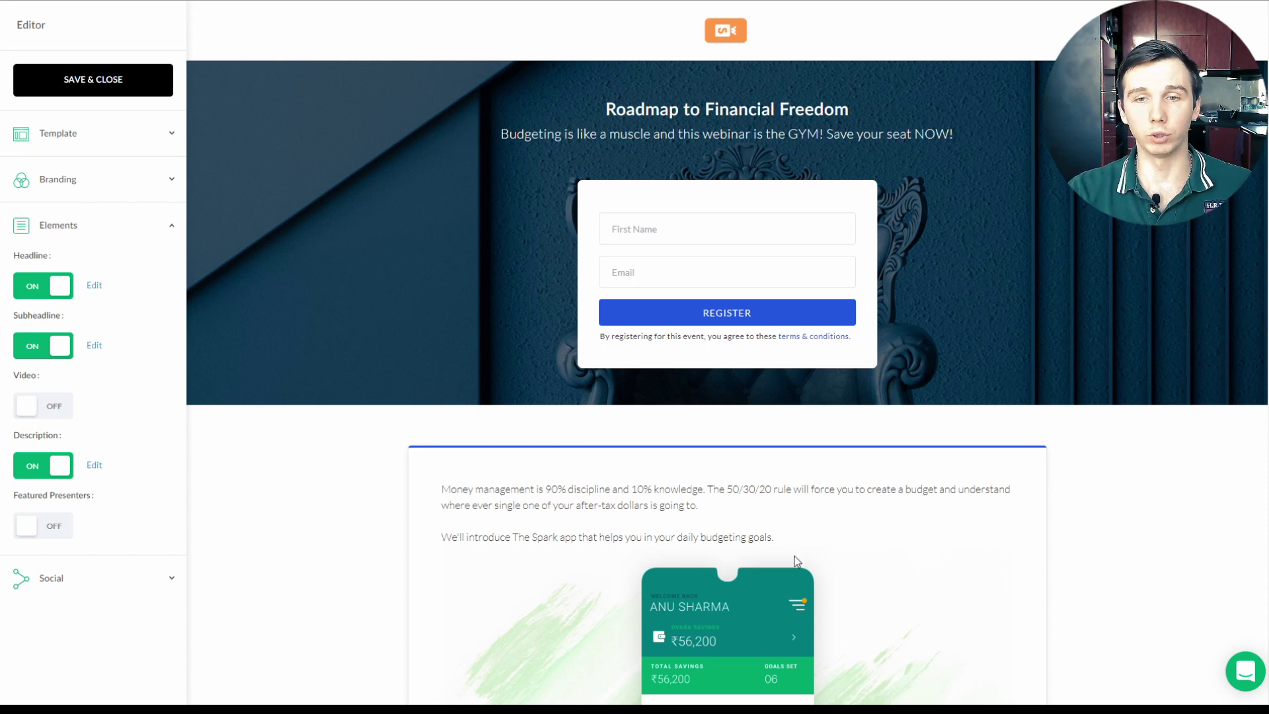
Step: Embed the YouTube video 'How To Manage Your Money (50/30/20 Rule)' on the registration page
{"action": "left_click", "coordinate": [59, 406]}
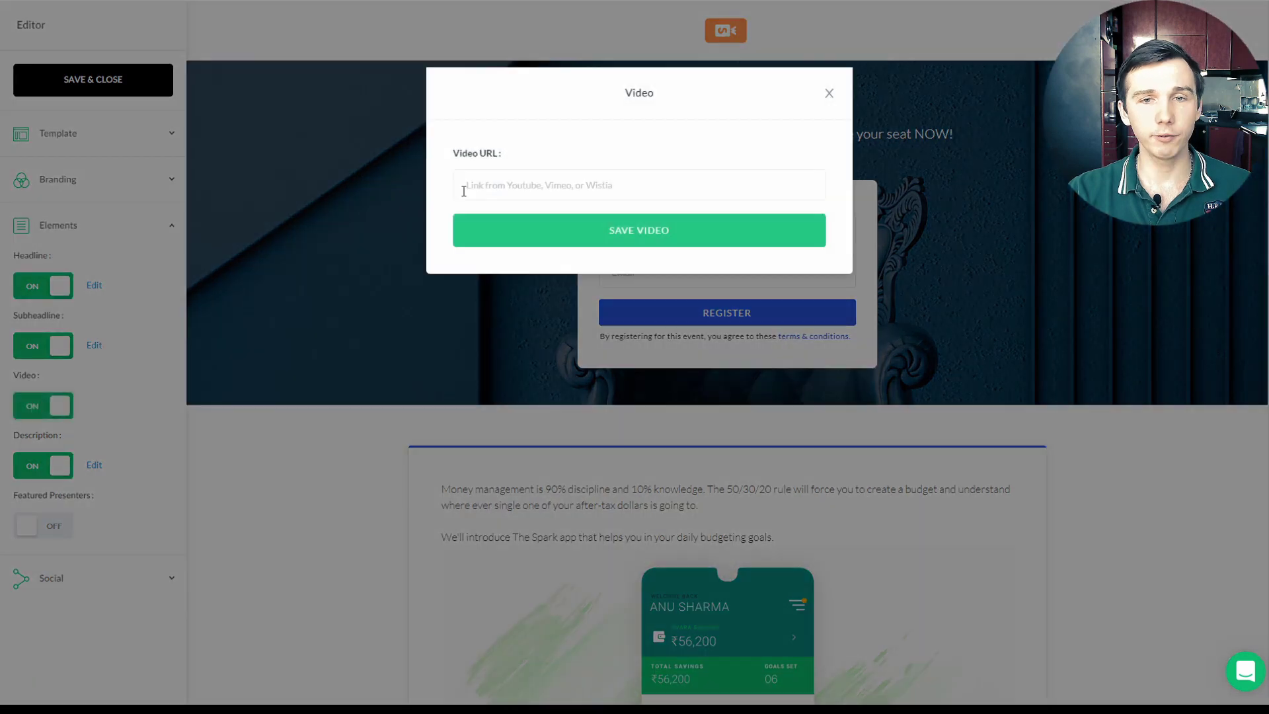
{"action": "type", "text": "https://www.youtube.com/watch?v=HQzoZfc3GwQ"}
{"action": "left_click", "coordinate": [592, 232]}
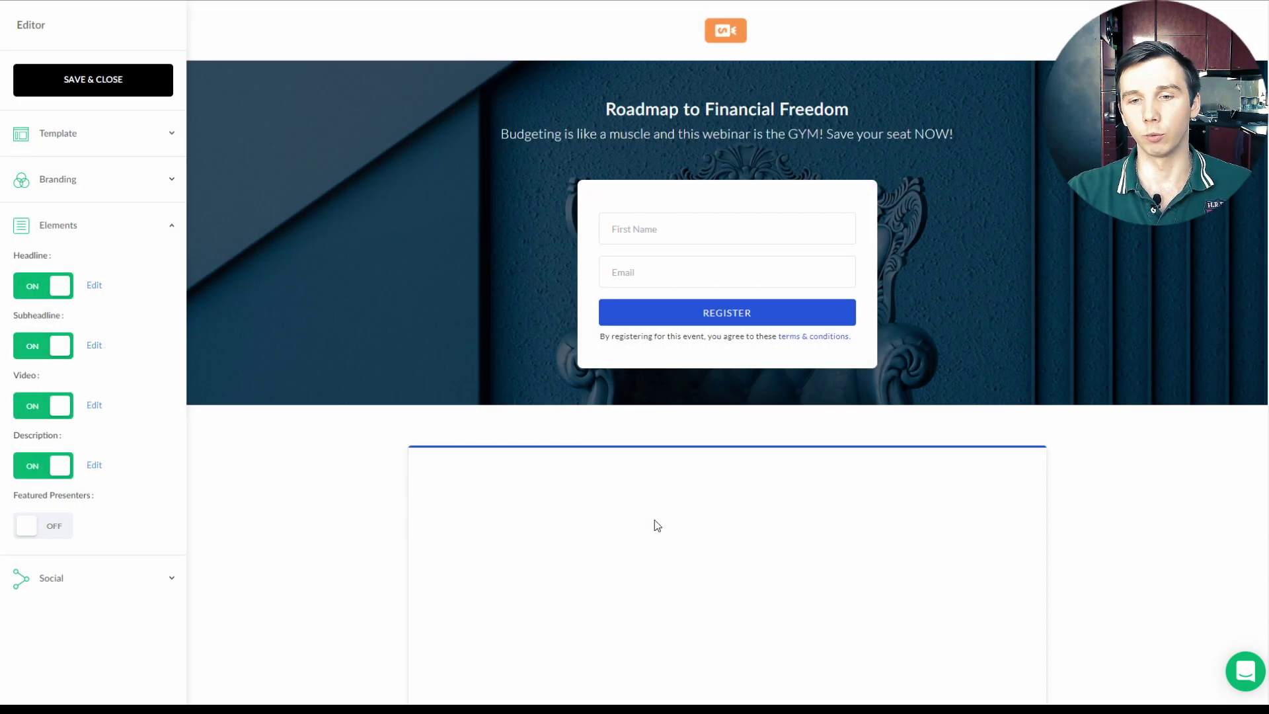
{"action": "scroll", "coordinate": [376, 428], "scroll_direction": "down", "scroll_amount": 10}
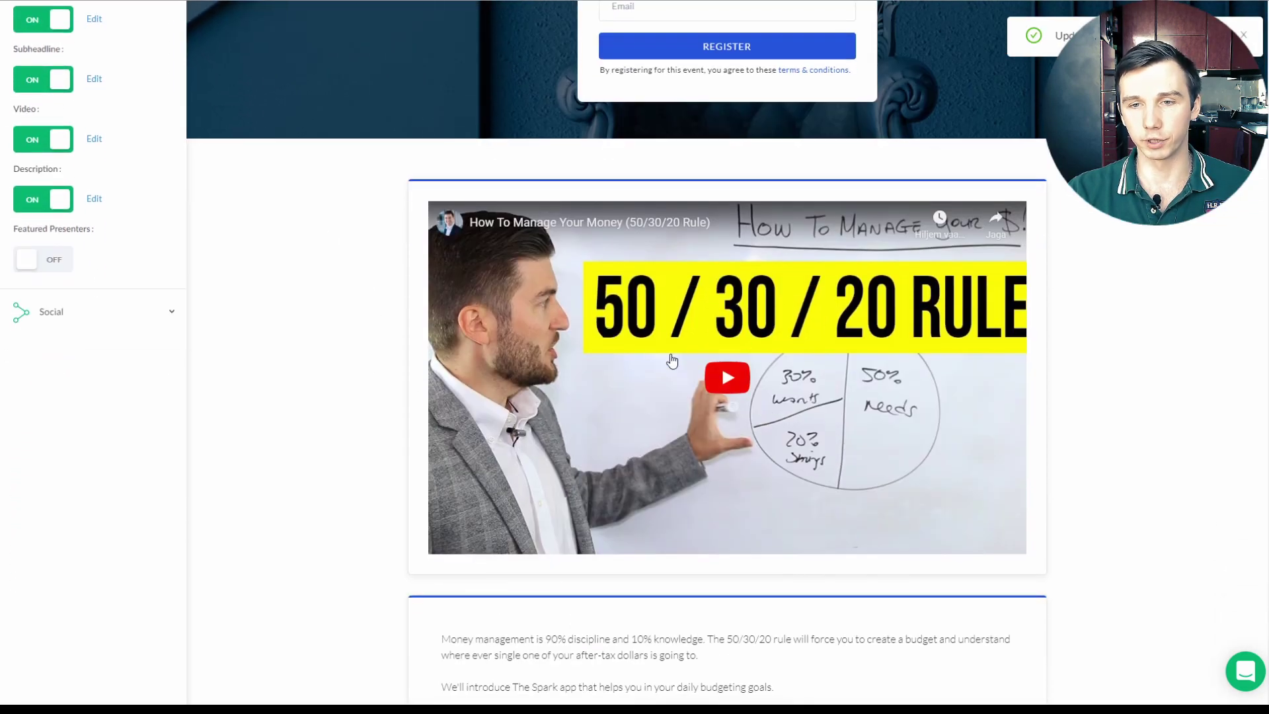
{"action": "scroll", "coordinate": [620, 374], "scroll_direction": "up", "scroll_amount": 10}
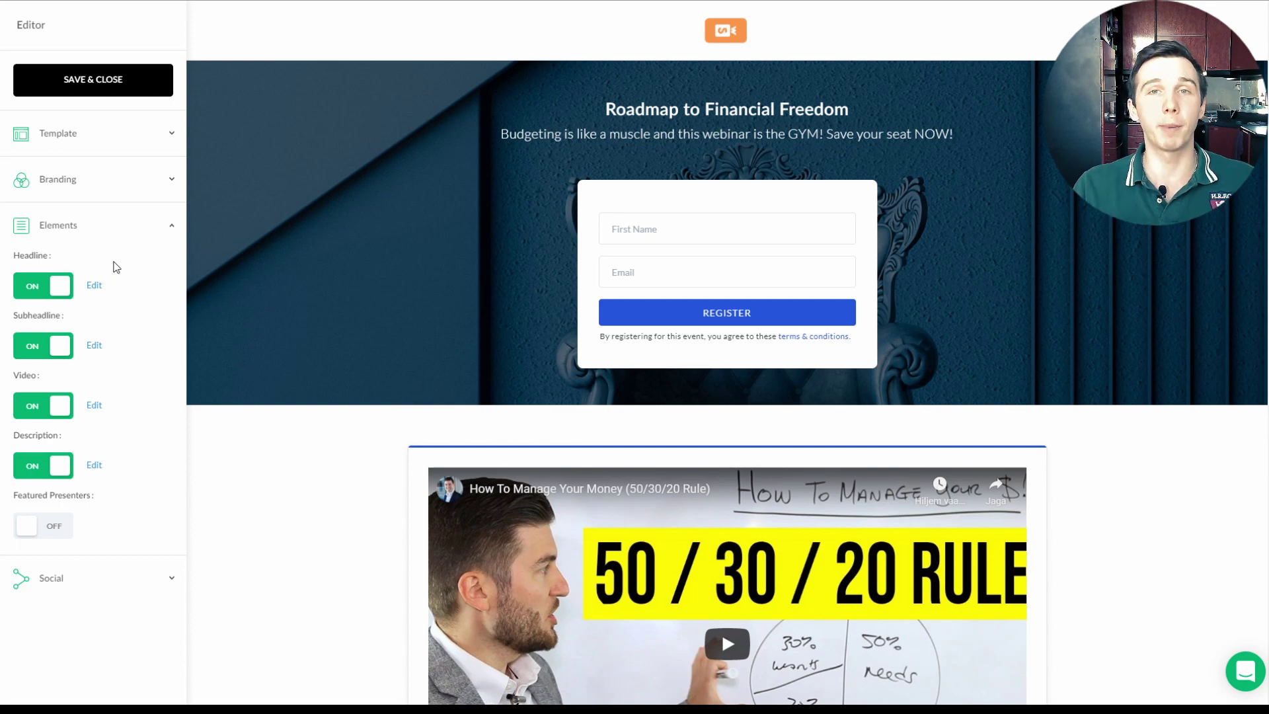
Step: Add 'How good are you at budgeting (scale 1-10)?' and the main-expectation question, placing the latter above Email
{"action": "left_click", "coordinate": [77, 78]}
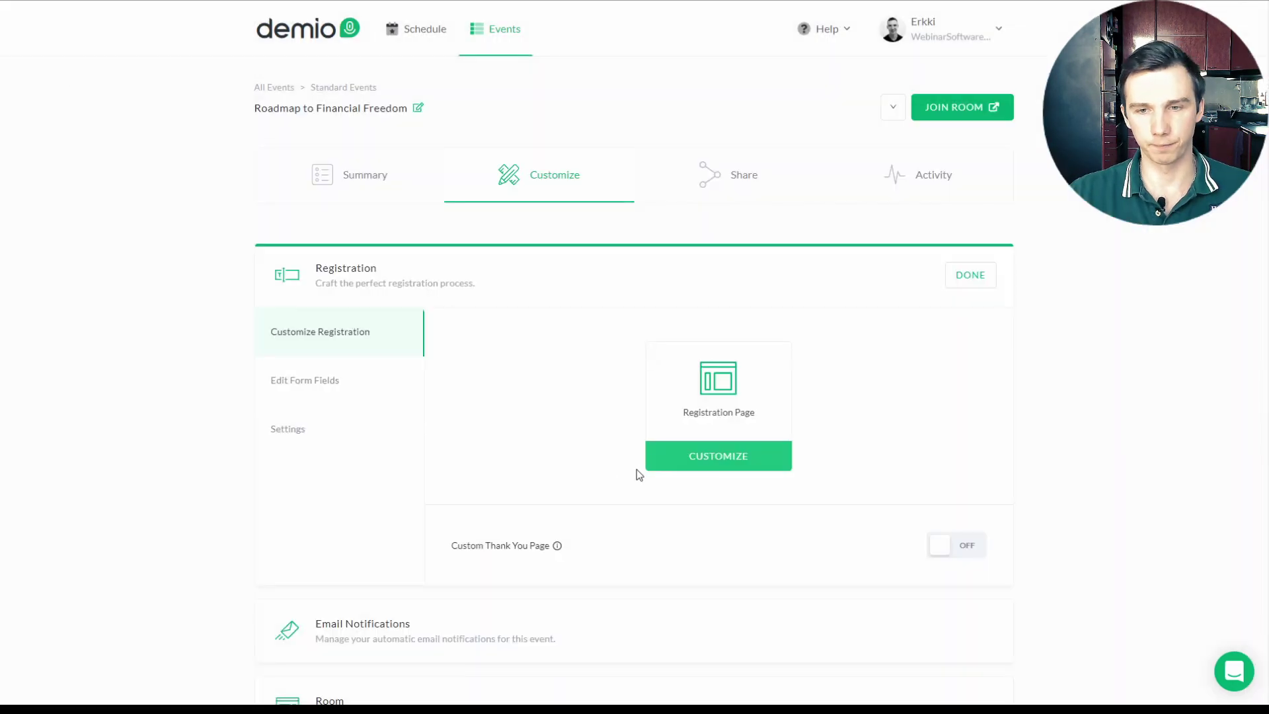
{"action": "left_click", "coordinate": [343, 388]}
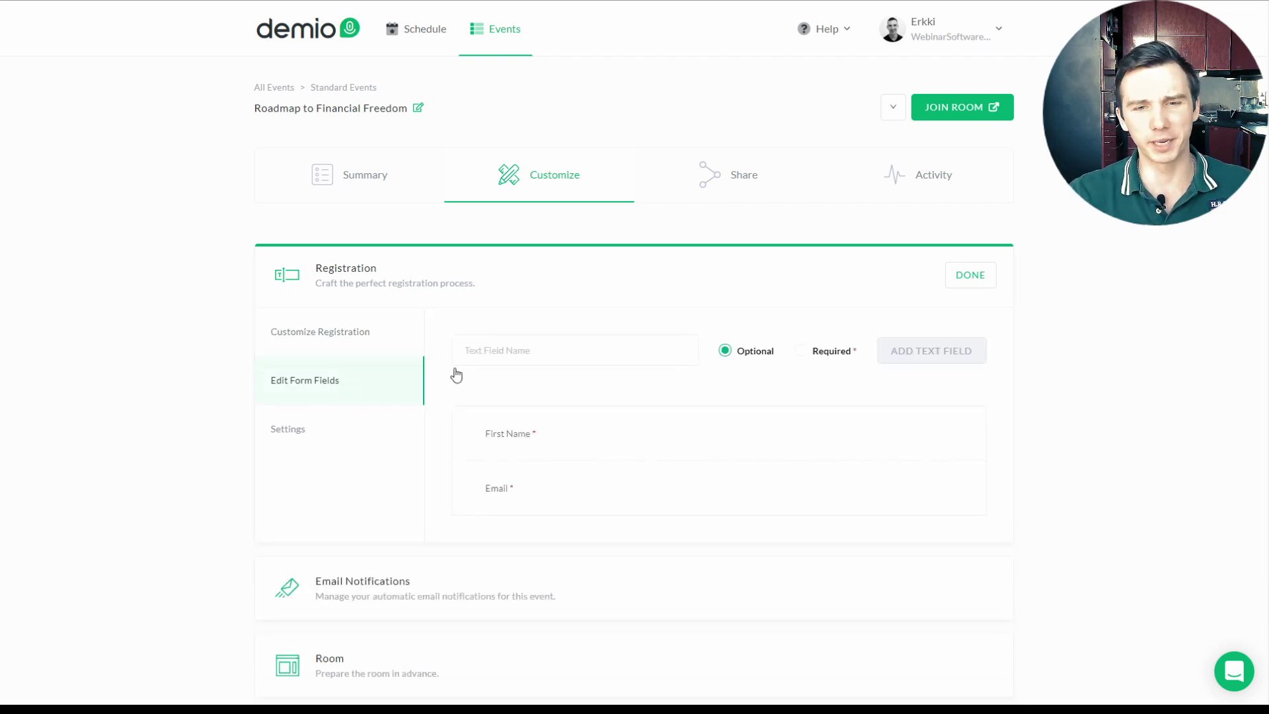
{"action": "left_click", "coordinate": [588, 348]}
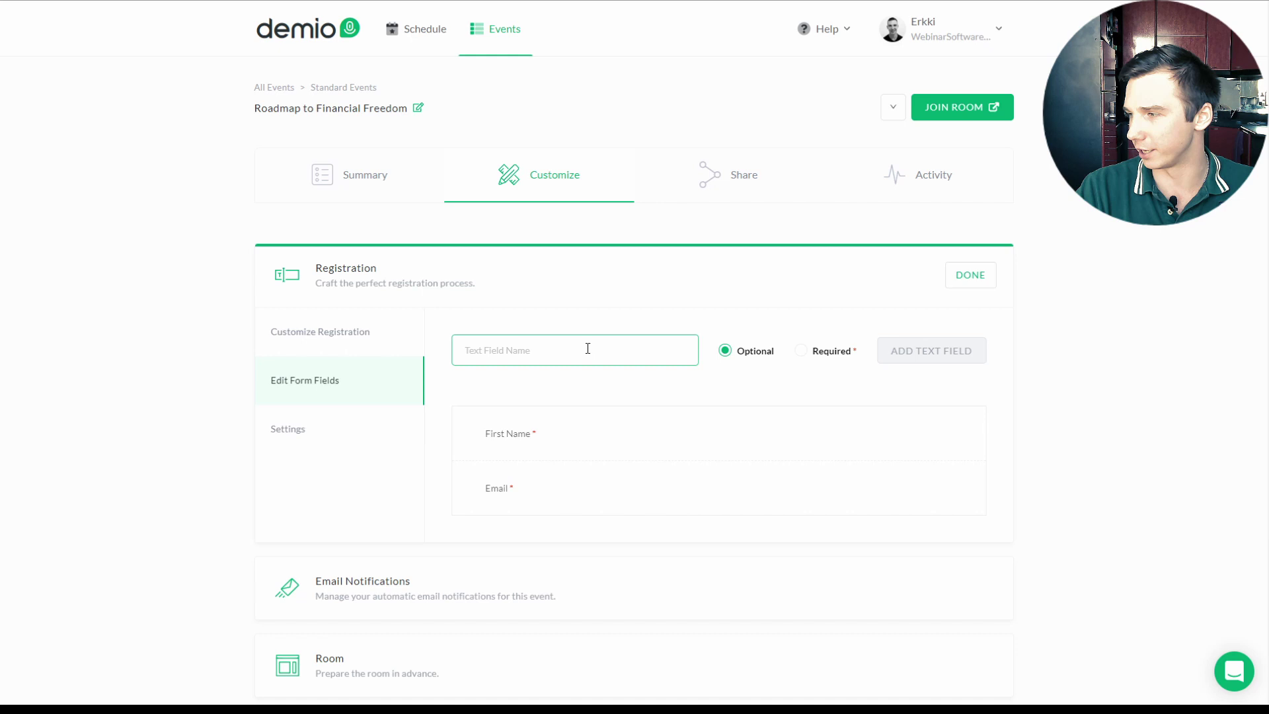
{"action": "type", "text": "How good are you at budgeting (scale 1-10)?"}
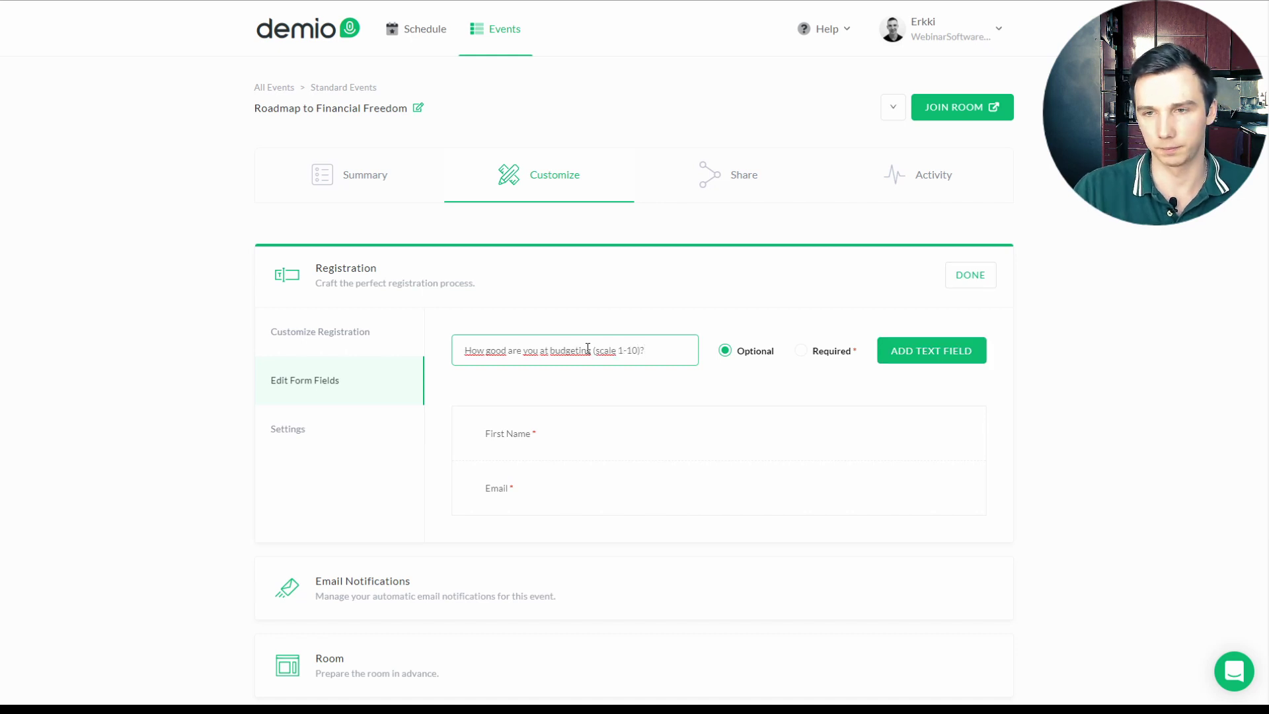
{"action": "key", "text": "Return"}
{"action": "type", "text": "What is you main expectation from this we"}
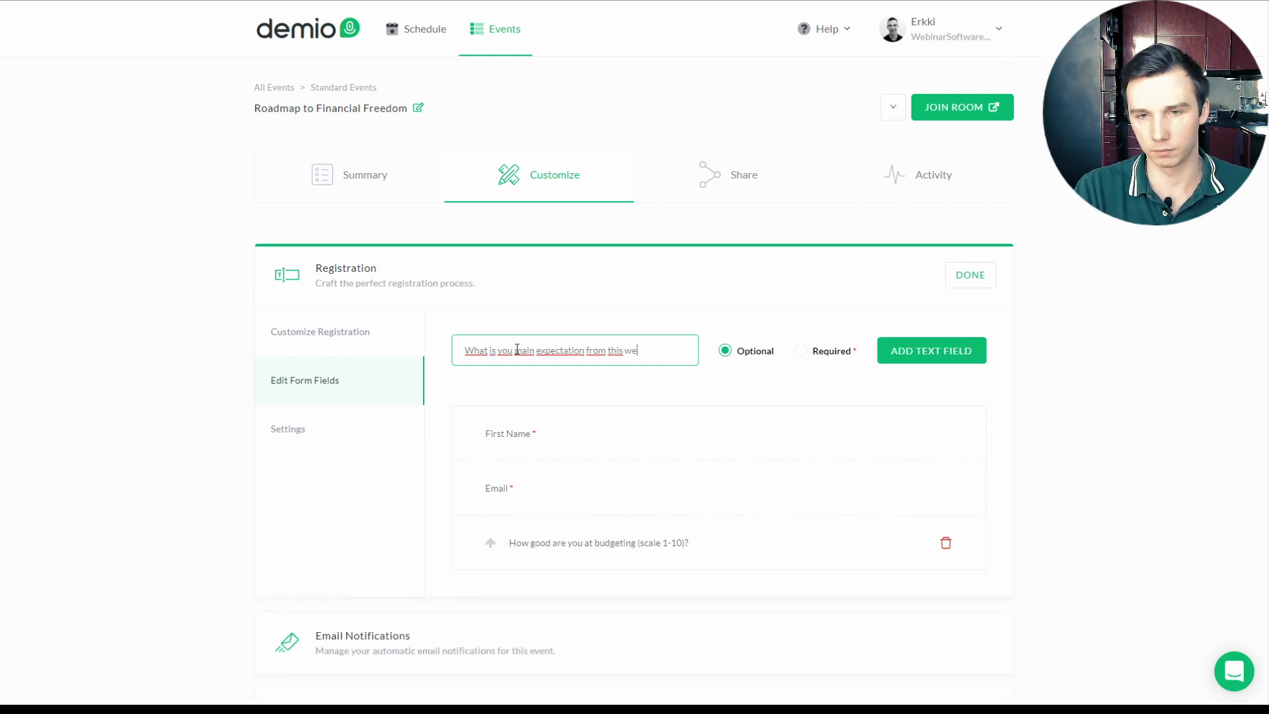
{"action": "type", "text": "binar?"}
{"action": "left_click", "coordinate": [949, 353]}
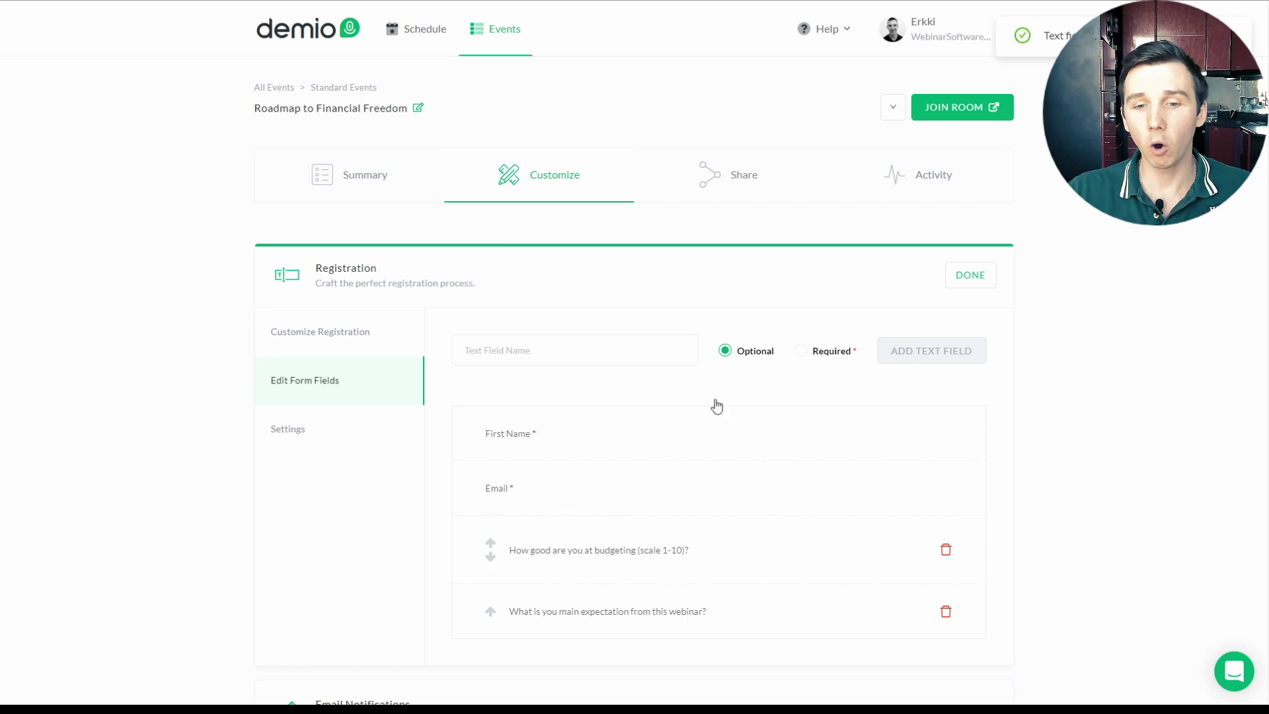
{"action": "left_click", "coordinate": [490, 557]}
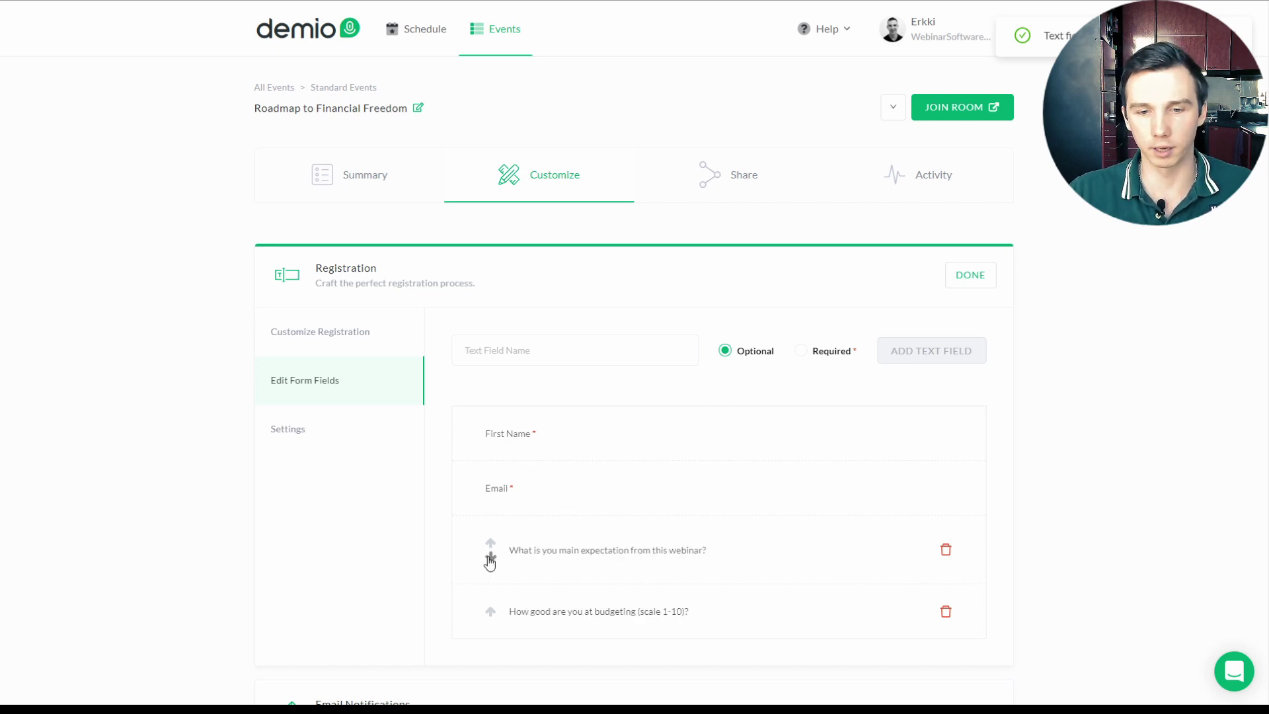
{"action": "left_click", "coordinate": [489, 543]}
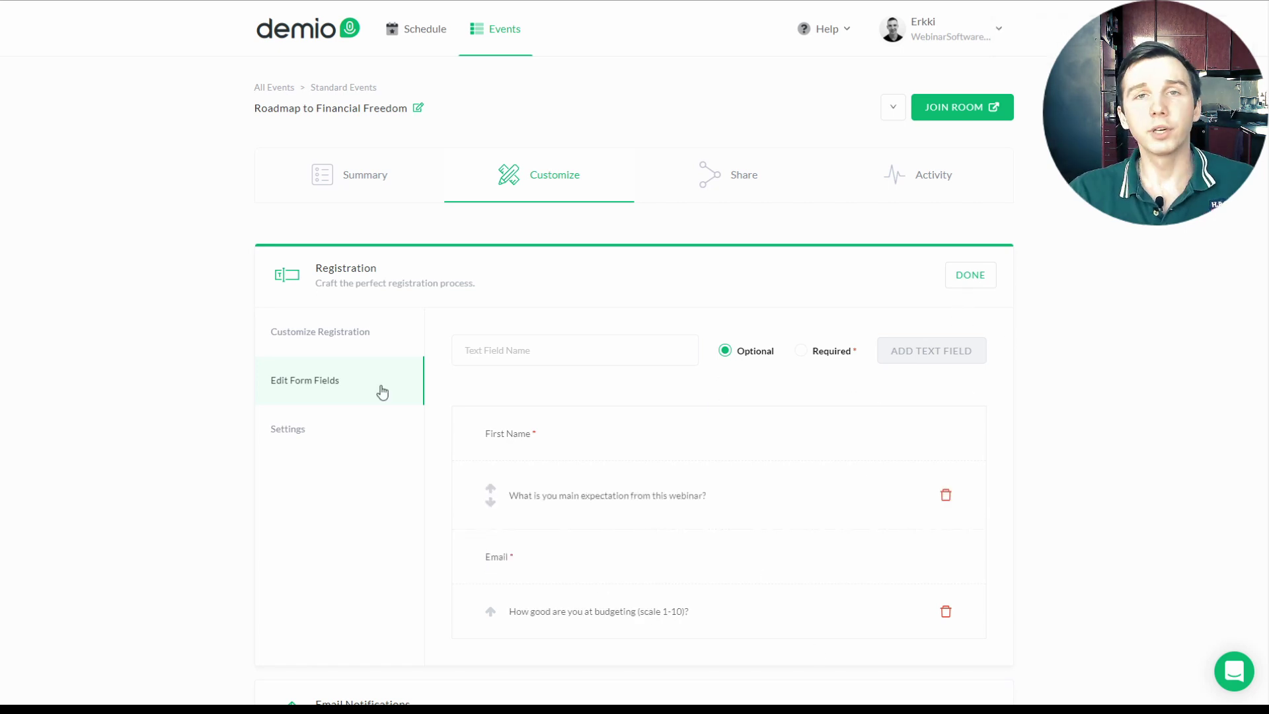
Step: Try the Custom Thank You Page option, leave it off, and close the registration settings
{"action": "left_click", "coordinate": [383, 342]}
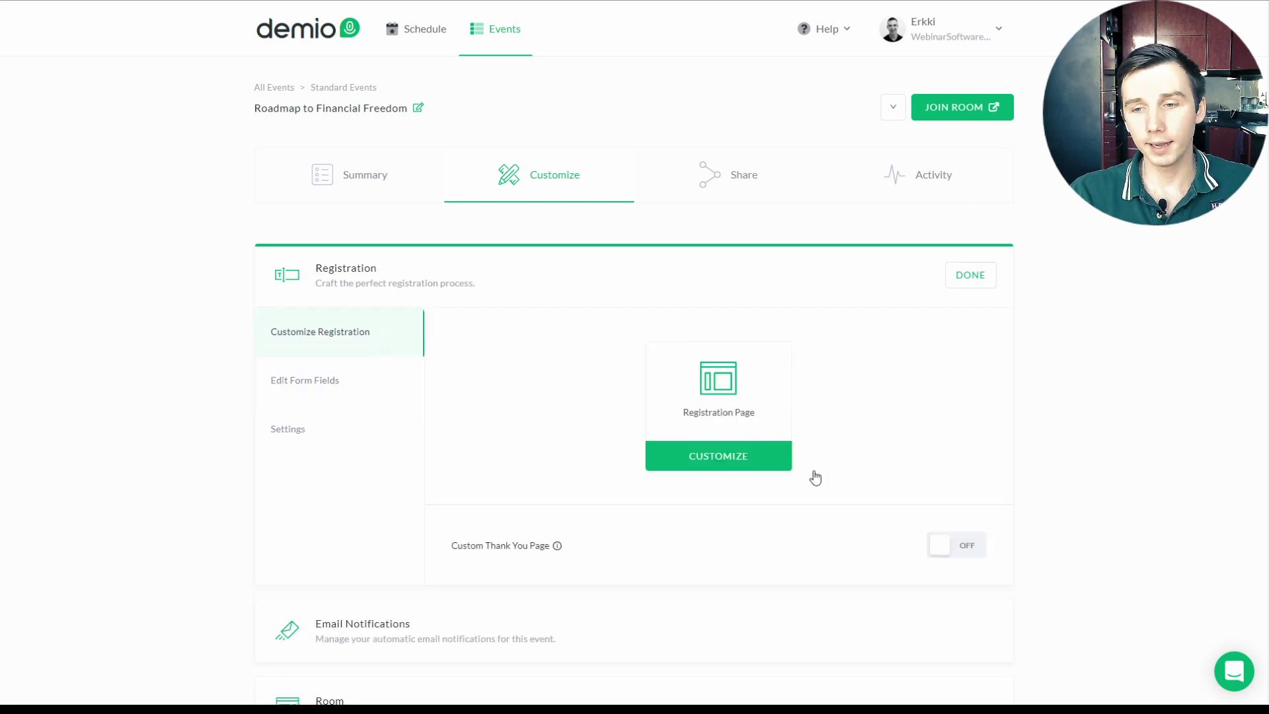
{"action": "left_click", "coordinate": [957, 542]}
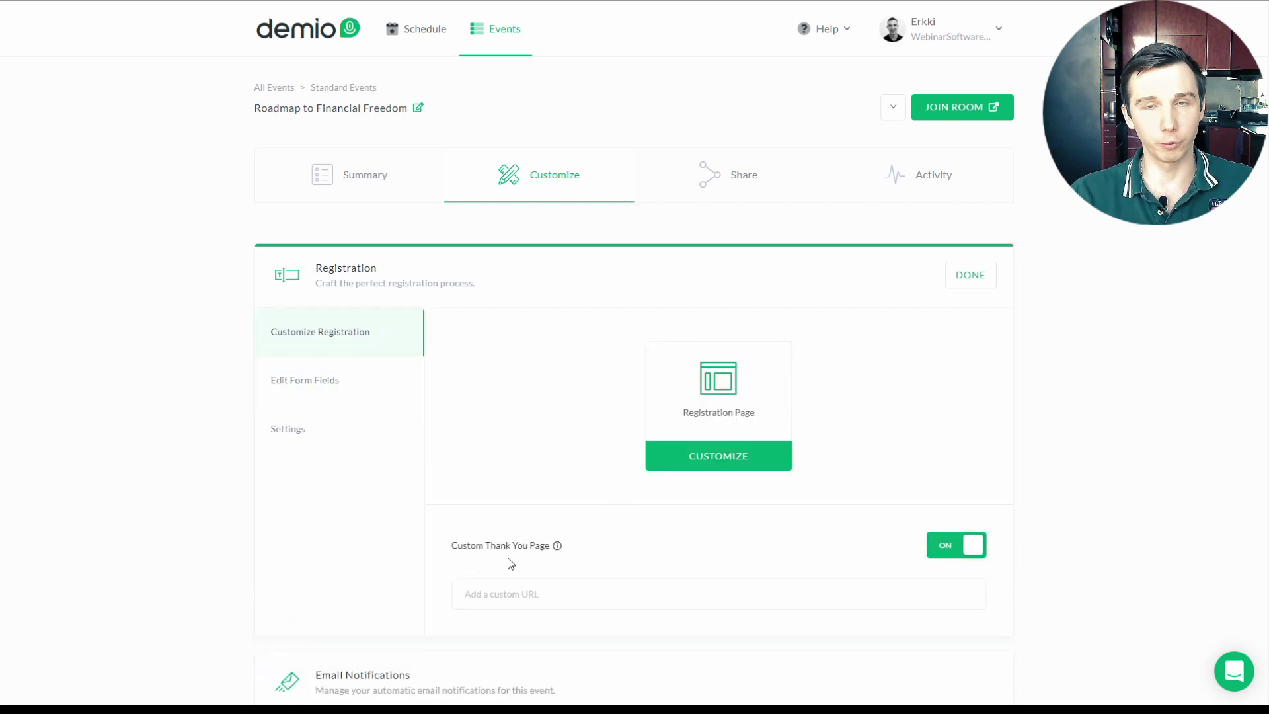
{"action": "left_click", "coordinate": [529, 592]}
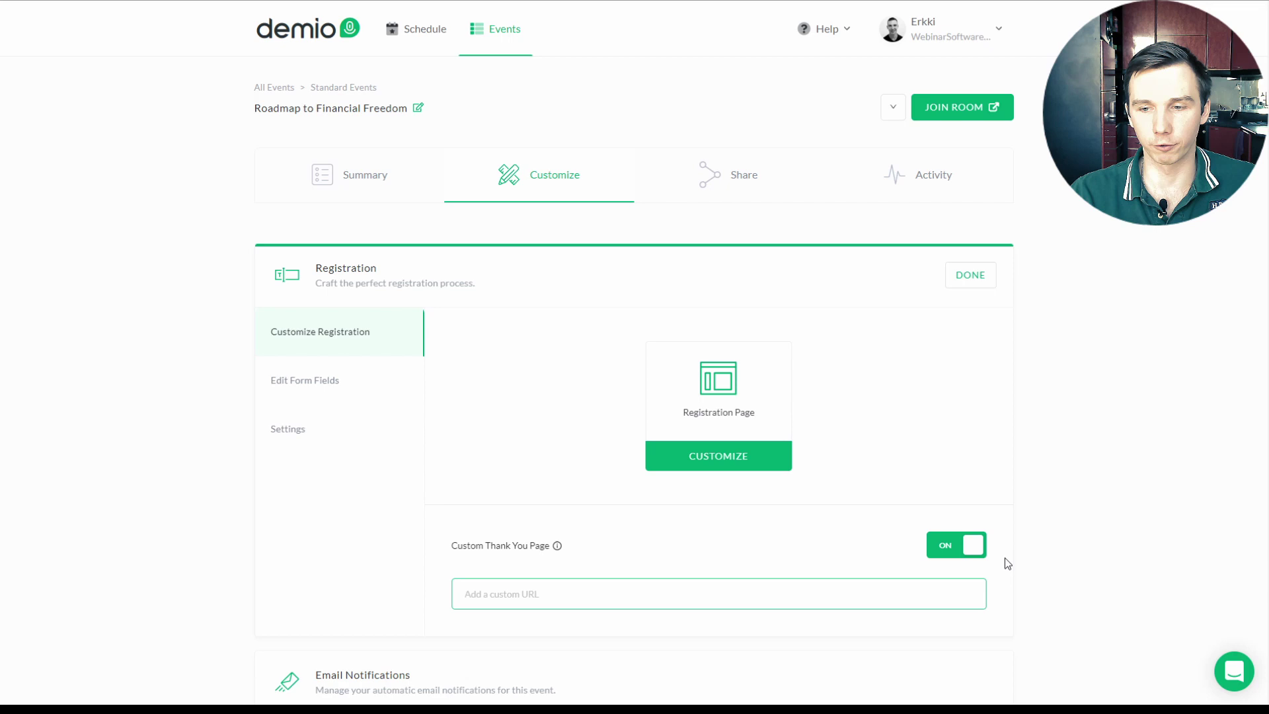
{"action": "left_click", "coordinate": [953, 544]}
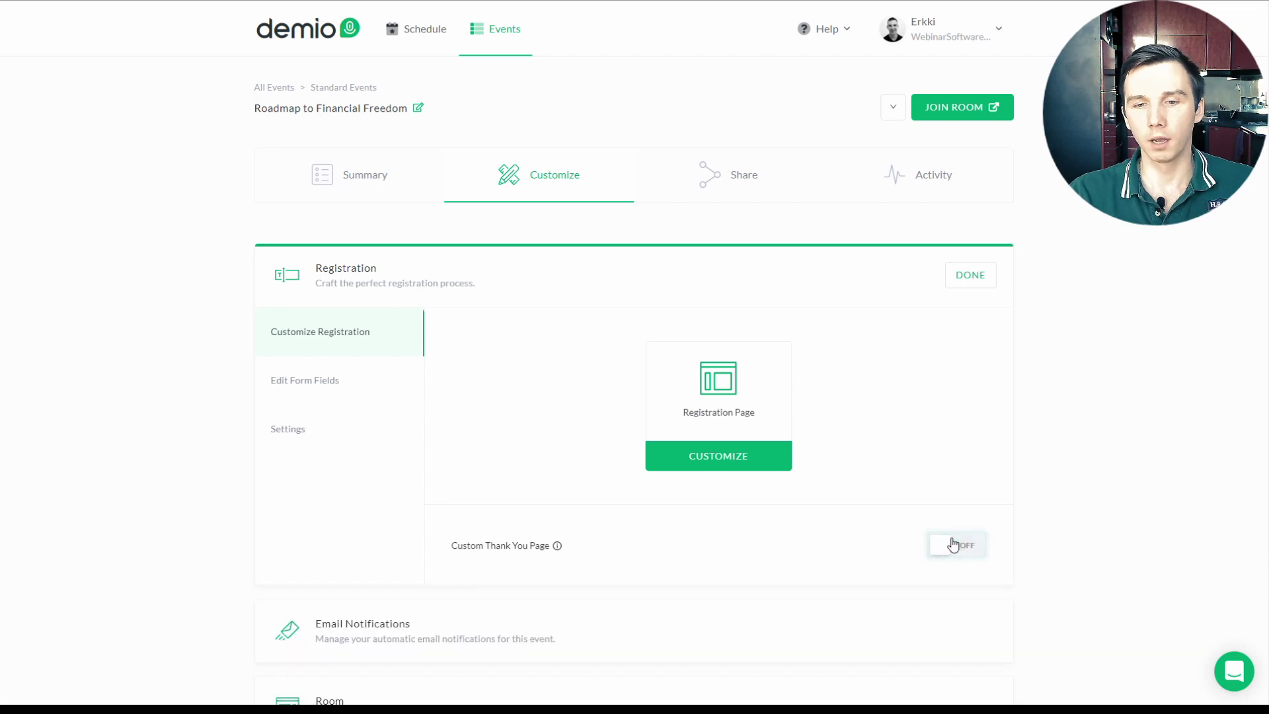
{"action": "left_click", "coordinate": [970, 275]}
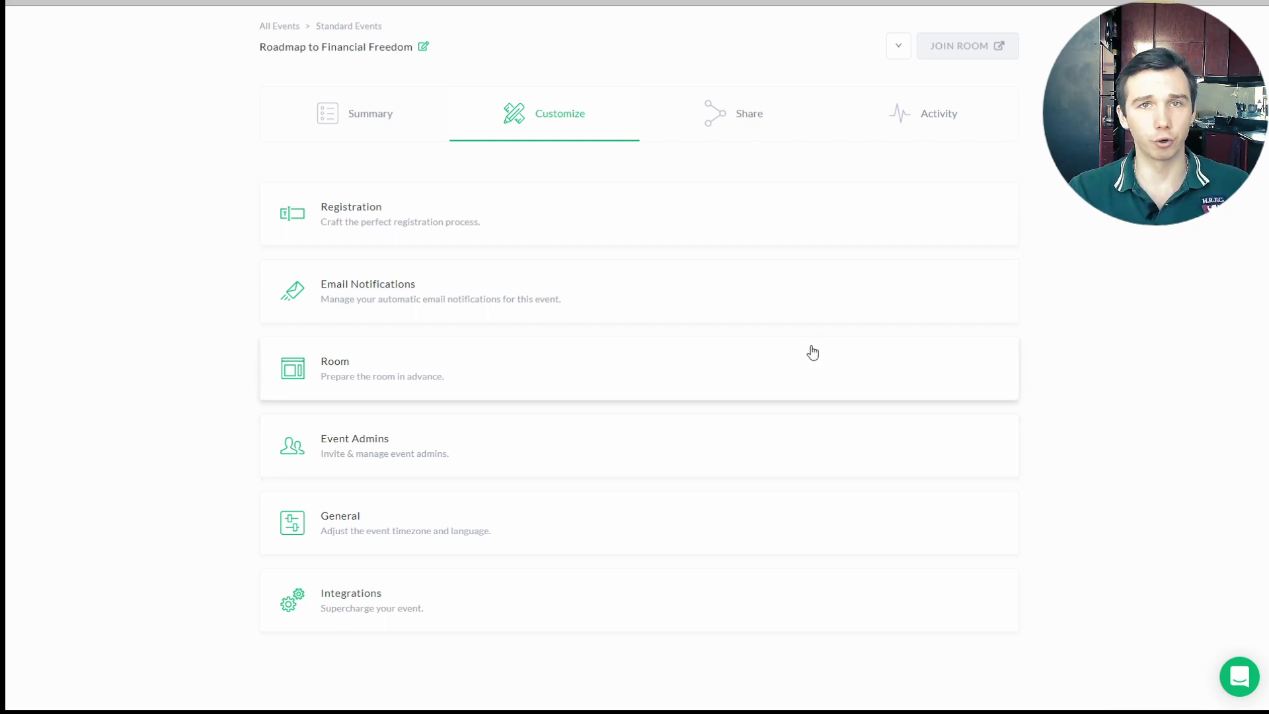
Step: On the Share tab, preview the Popover Embed registration form, then select Inline Embed
{"action": "left_click", "coordinate": [742, 106]}
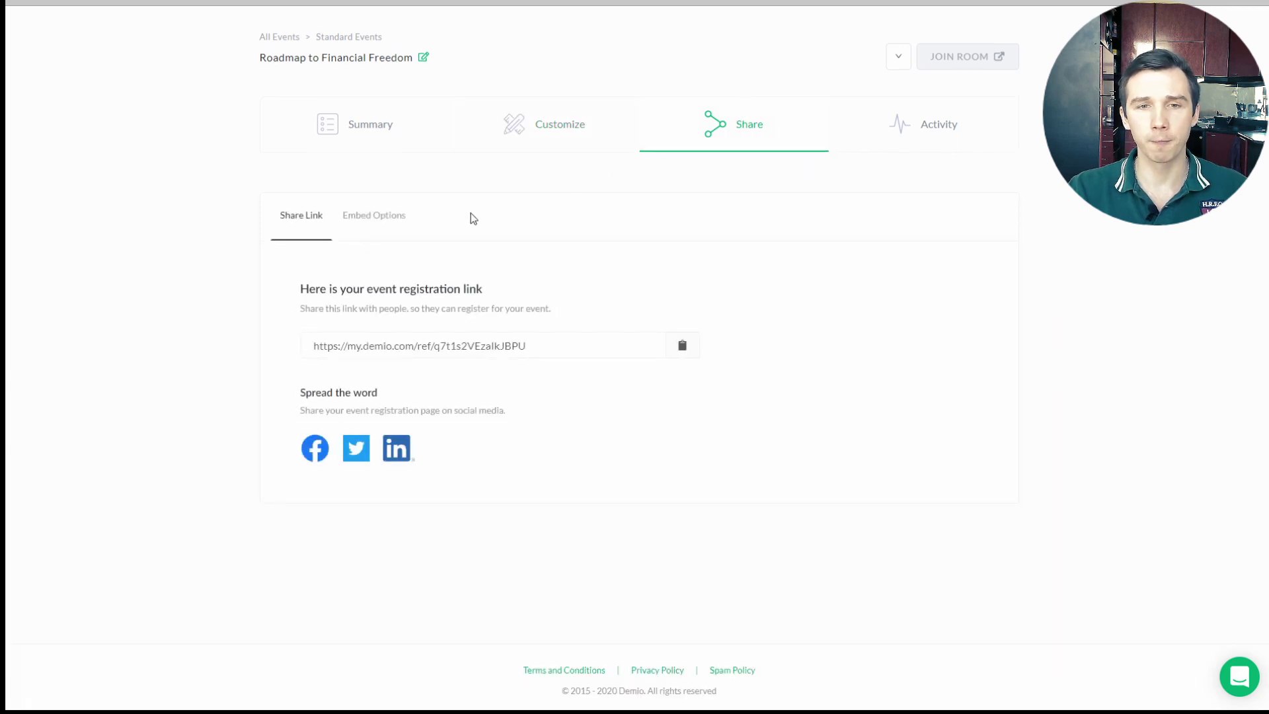
{"action": "left_click", "coordinate": [357, 217]}
{"action": "scroll", "coordinate": [553, 278], "scroll_direction": "down", "scroll_amount": 1}
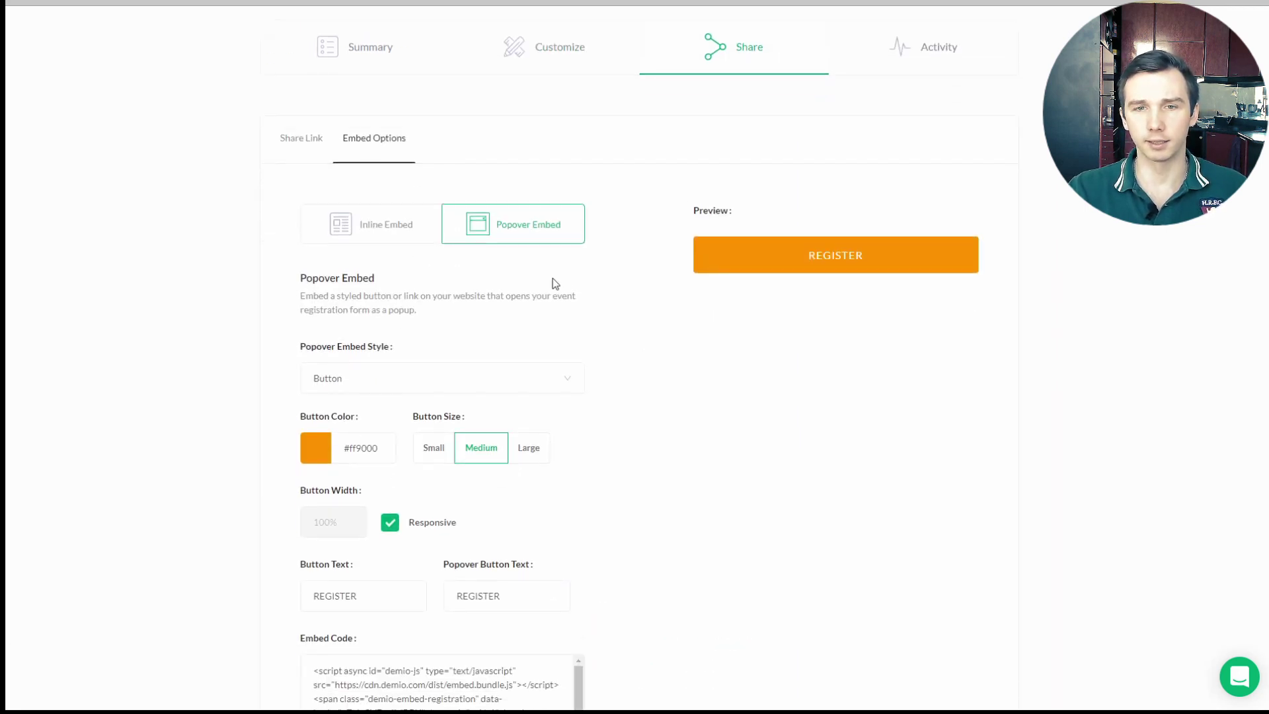
{"action": "scroll", "coordinate": [581, 277], "scroll_direction": "down", "scroll_amount": 1}
{"action": "scroll", "coordinate": [476, 264], "scroll_direction": "up", "scroll_amount": 1}
{"action": "left_click", "coordinate": [803, 259]}
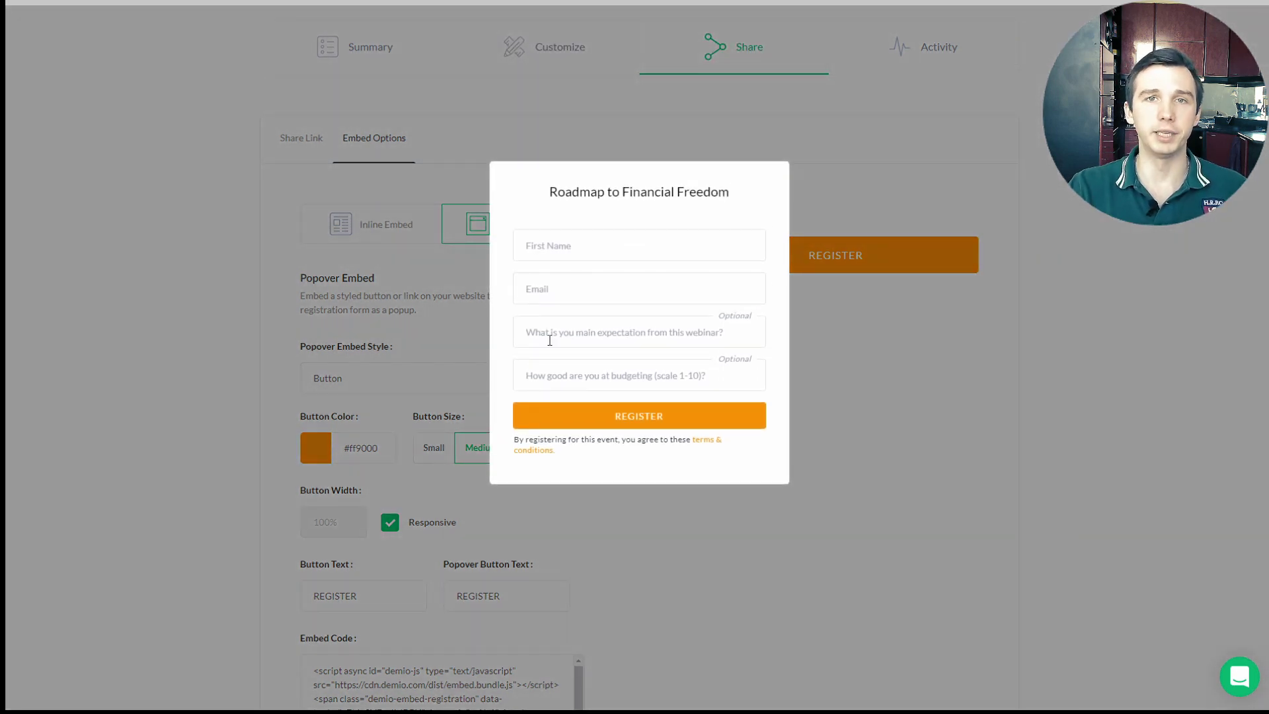
{"action": "left_click", "coordinate": [829, 243]}
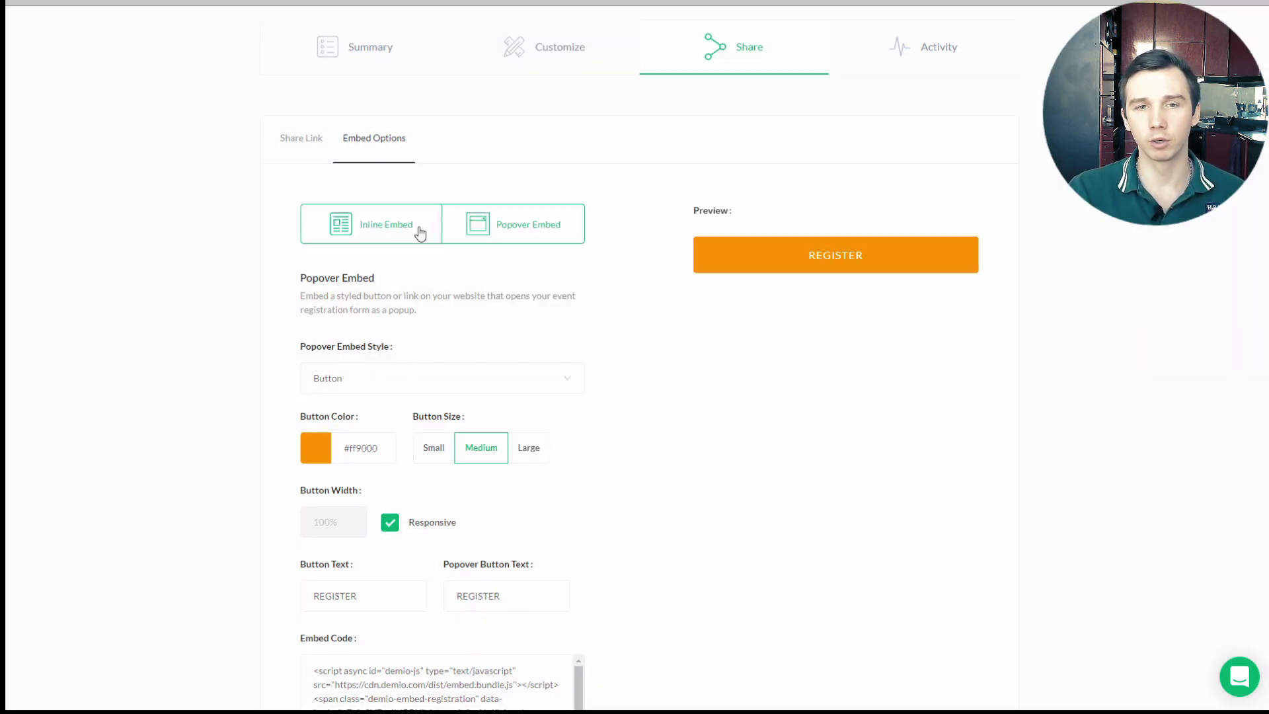
{"action": "left_click", "coordinate": [333, 223]}
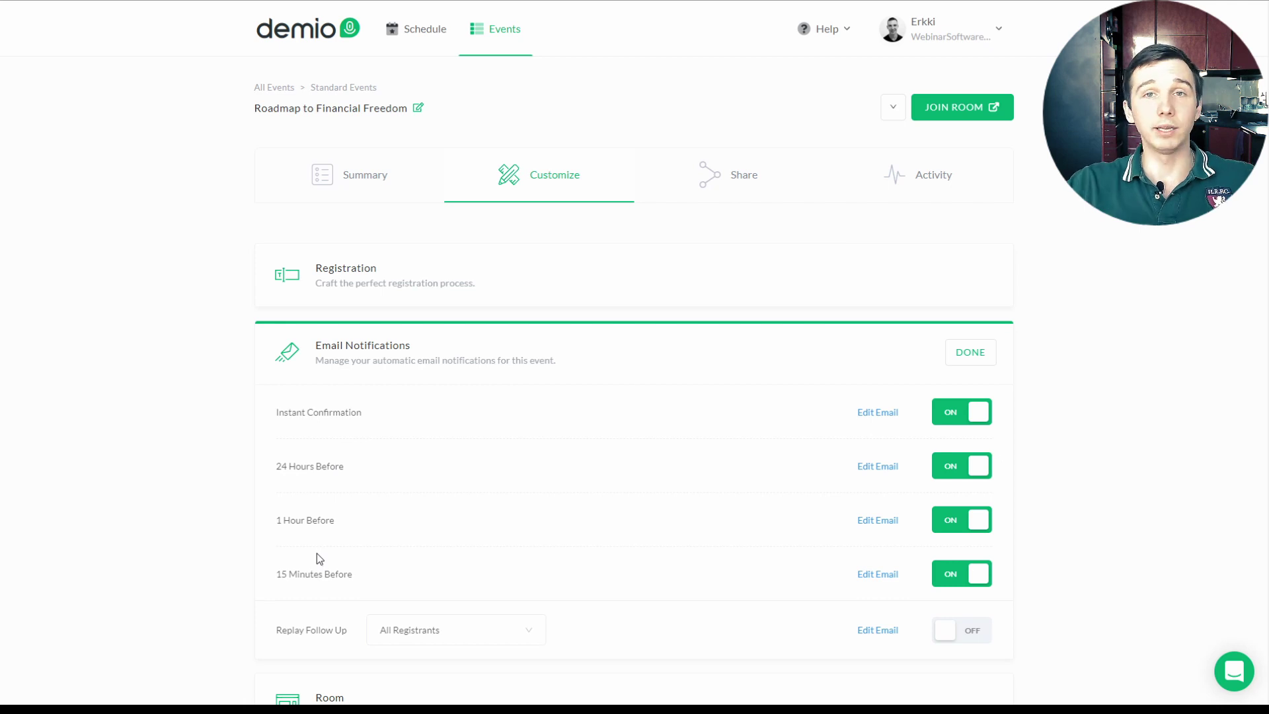
Step: Turn off the 15 Minutes Before reminder and turn on Replay Follow Up for All Registrants
{"action": "left_click", "coordinate": [961, 575]}
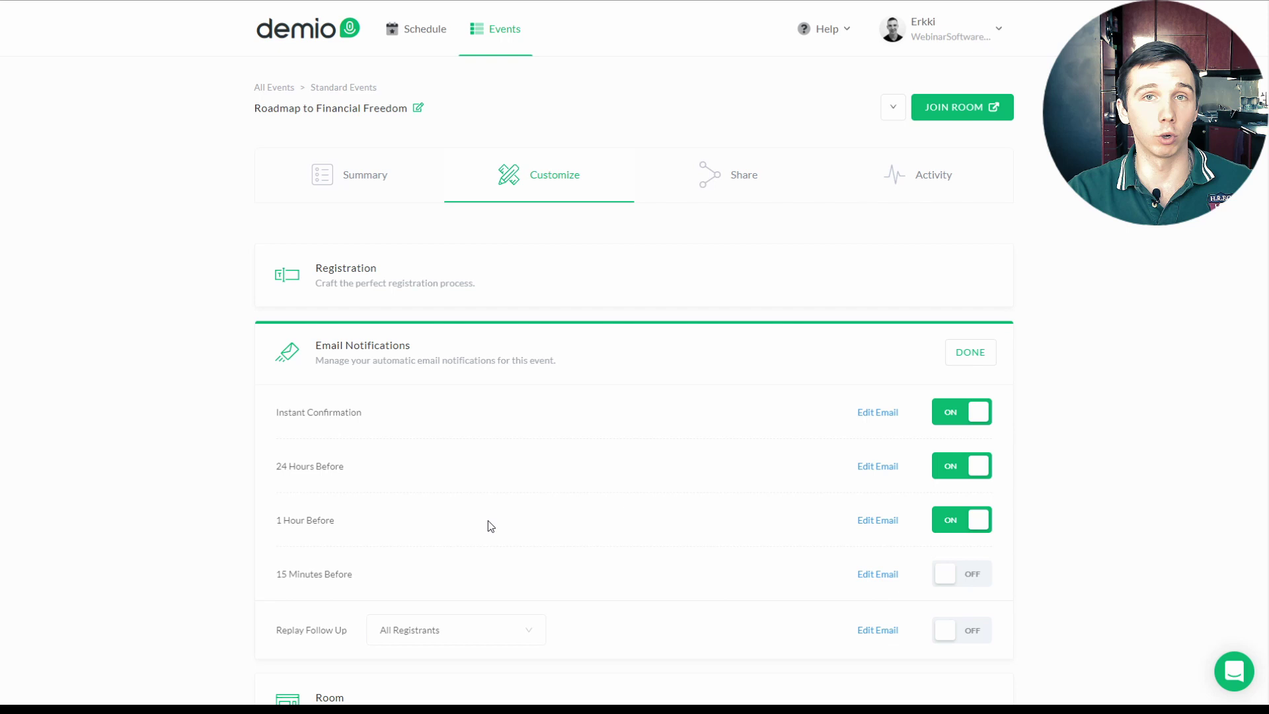
{"action": "scroll", "coordinate": [512, 515], "scroll_direction": "down", "scroll_amount": 1}
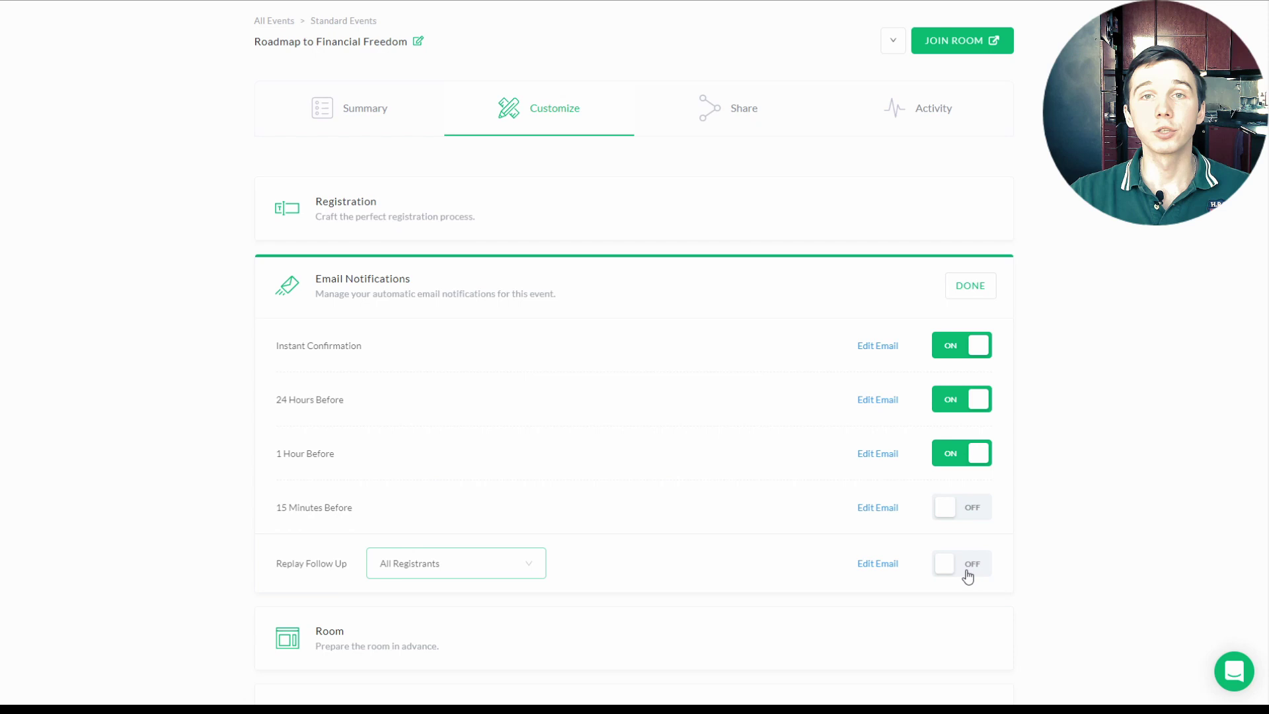
{"action": "left_click", "coordinate": [965, 572]}
{"action": "left_click", "coordinate": [438, 567]}
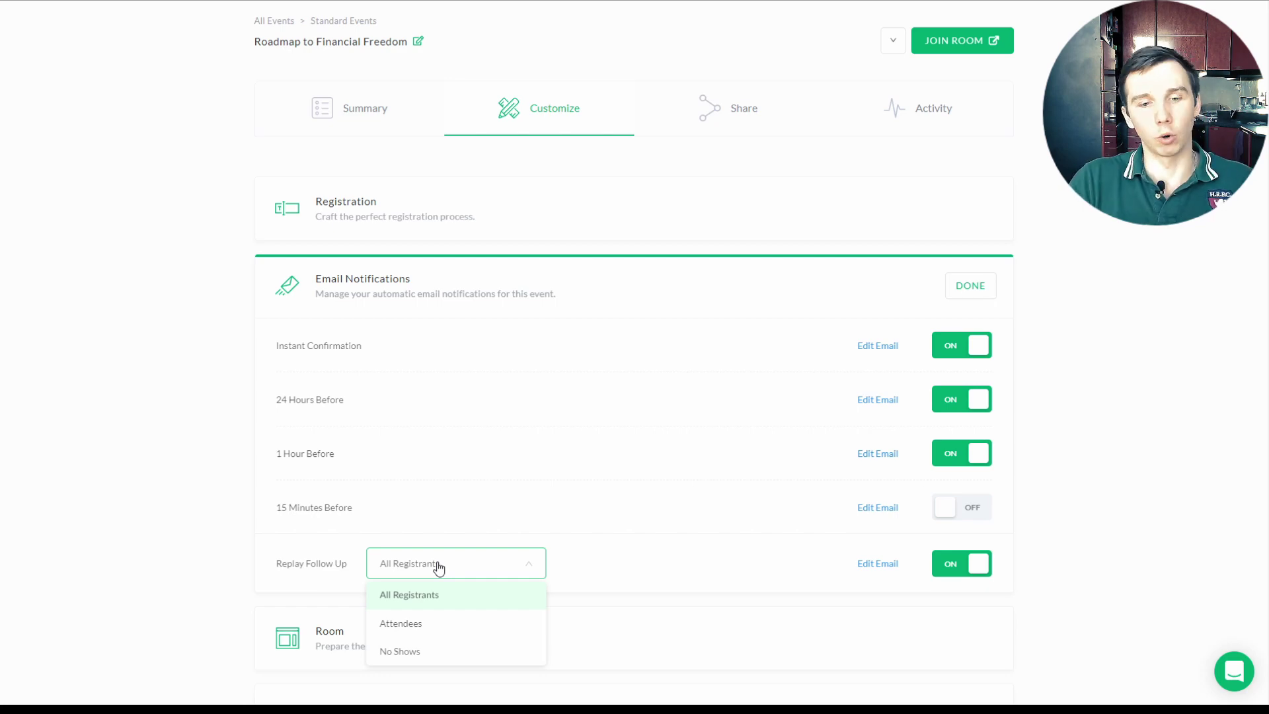
{"action": "left_click", "coordinate": [438, 567]}
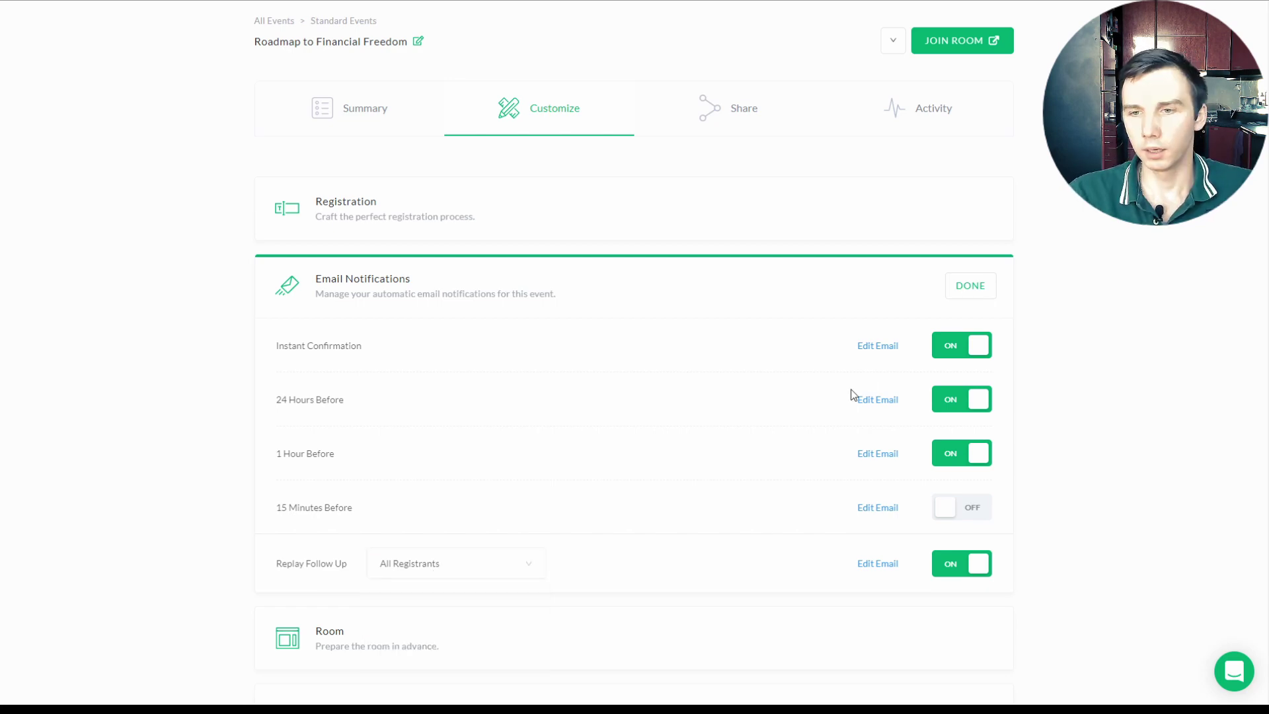
Step: Add a thank-you message to the Instant Confirmation email asking for a rough spending overview
{"action": "left_click", "coordinate": [878, 347]}
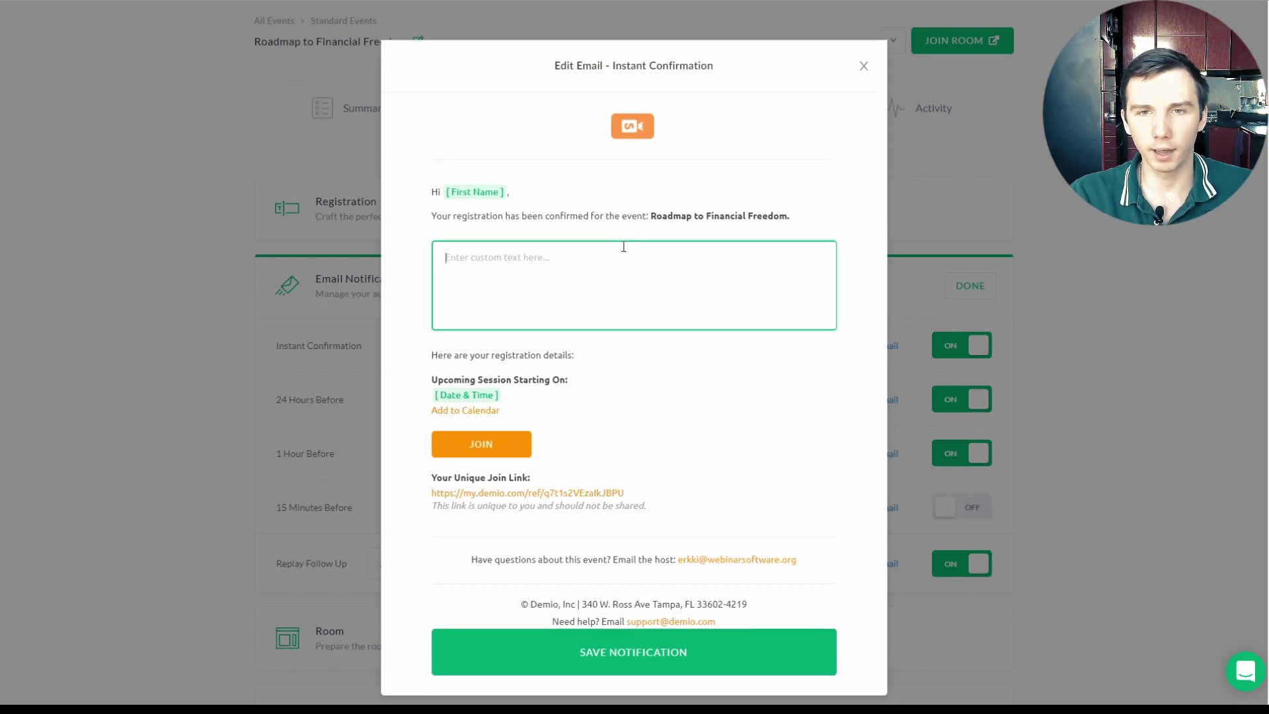
{"action": "scroll", "coordinate": [648, 198], "scroll_direction": "down", "scroll_amount": 1}
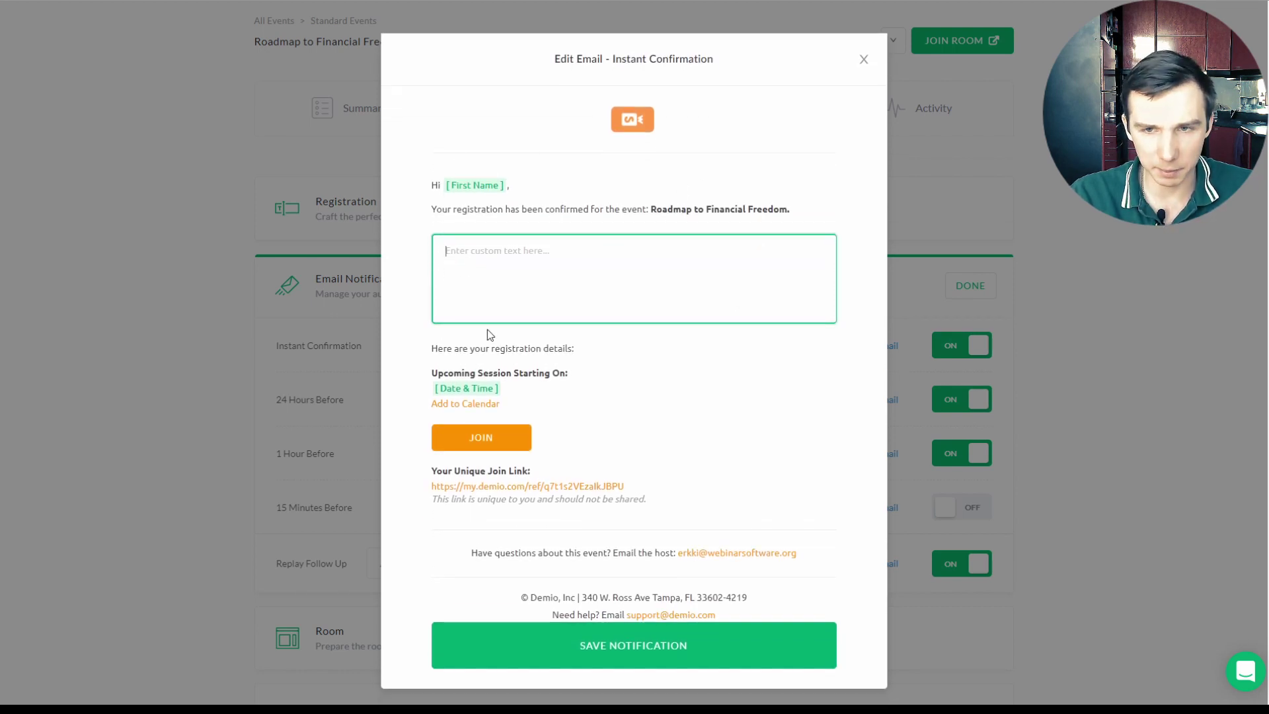
{"action": "left_click", "coordinate": [585, 277]}
{"action": "type", "text": "Thank you for registering for th webinar."}
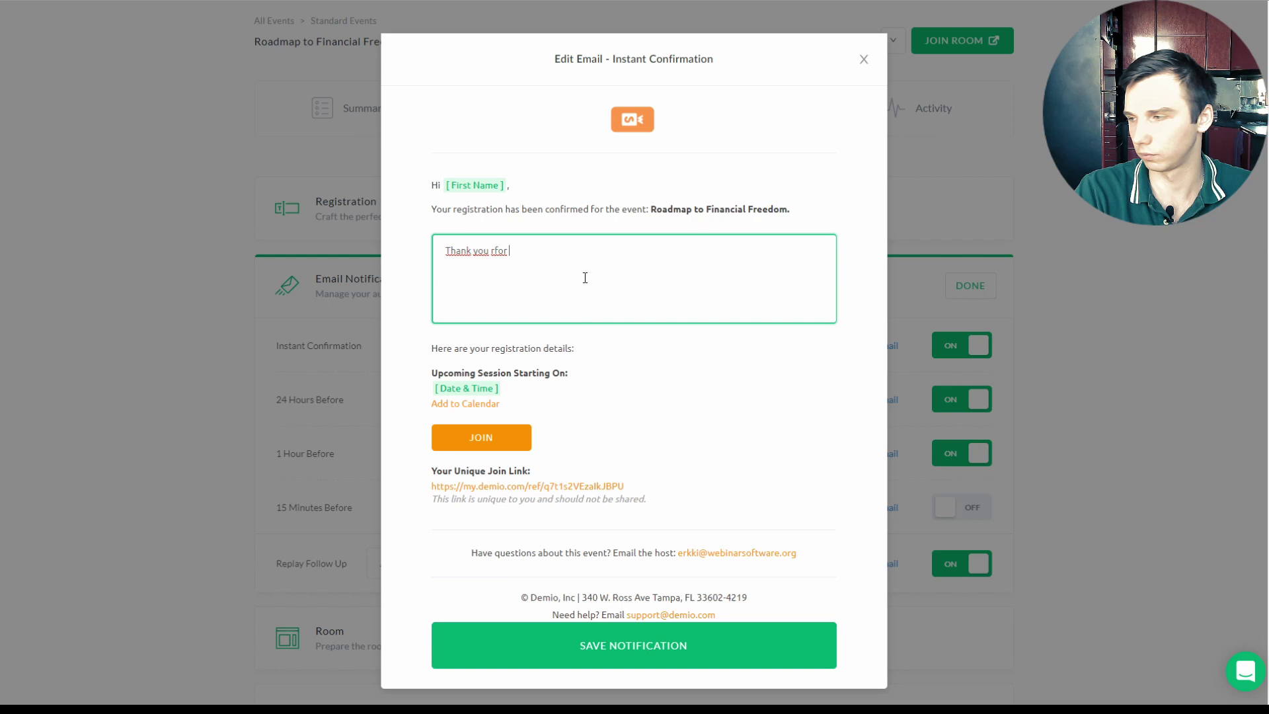
{"action": "key", "text": "Return"}
{"action": "type", "text": "To get the ma"}
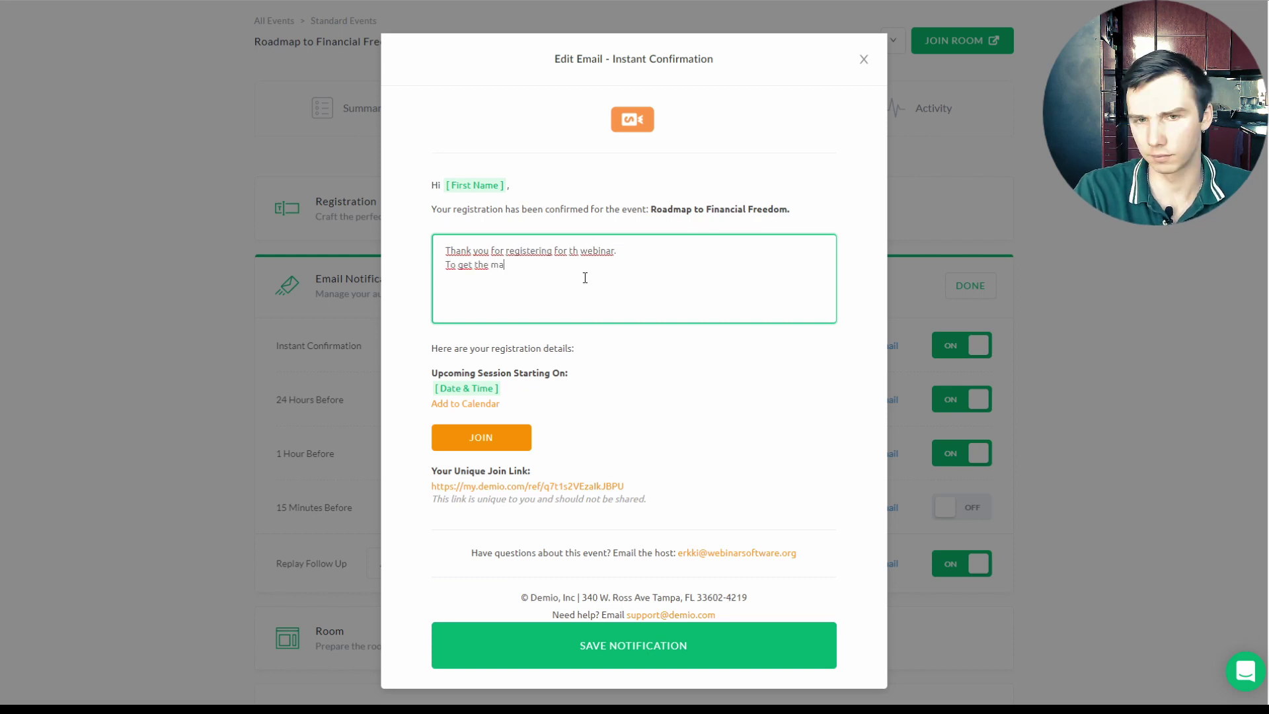
{"action": "type", "text": "ximum value out of the webinar, please "}
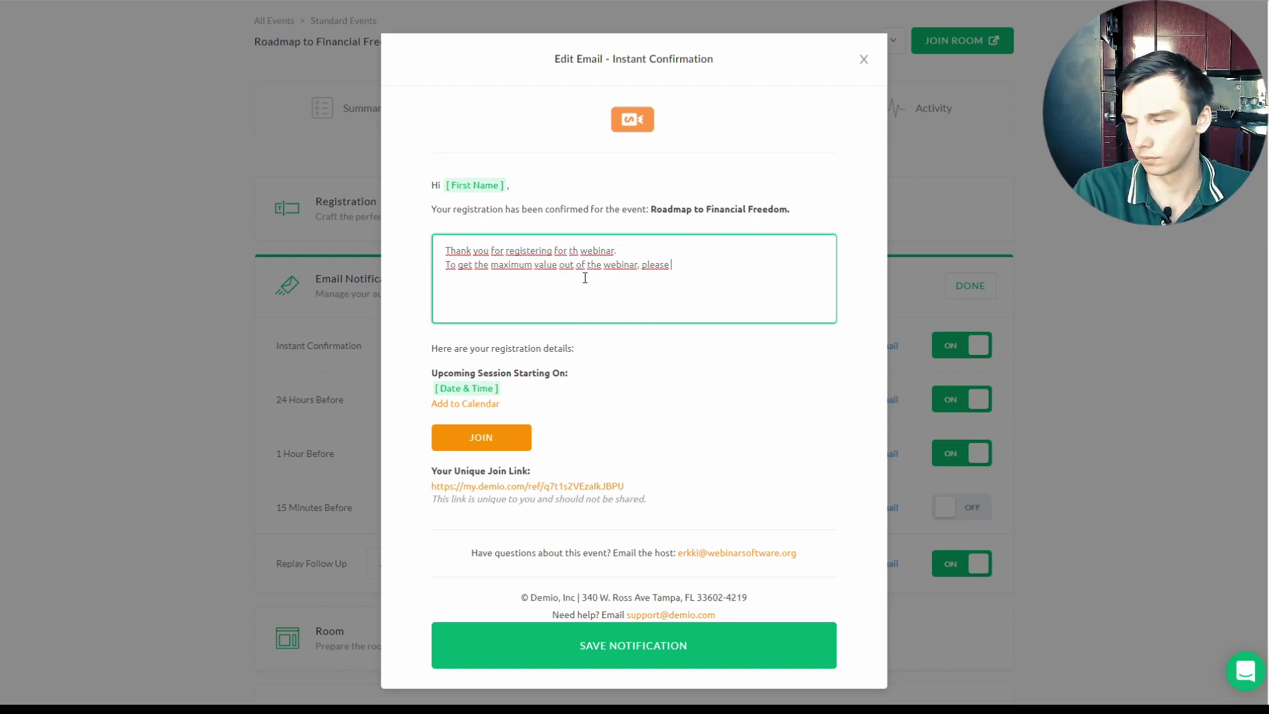
{"action": "type", "text": "prepare a rough overview of your spendings in the last 2-3 months."}
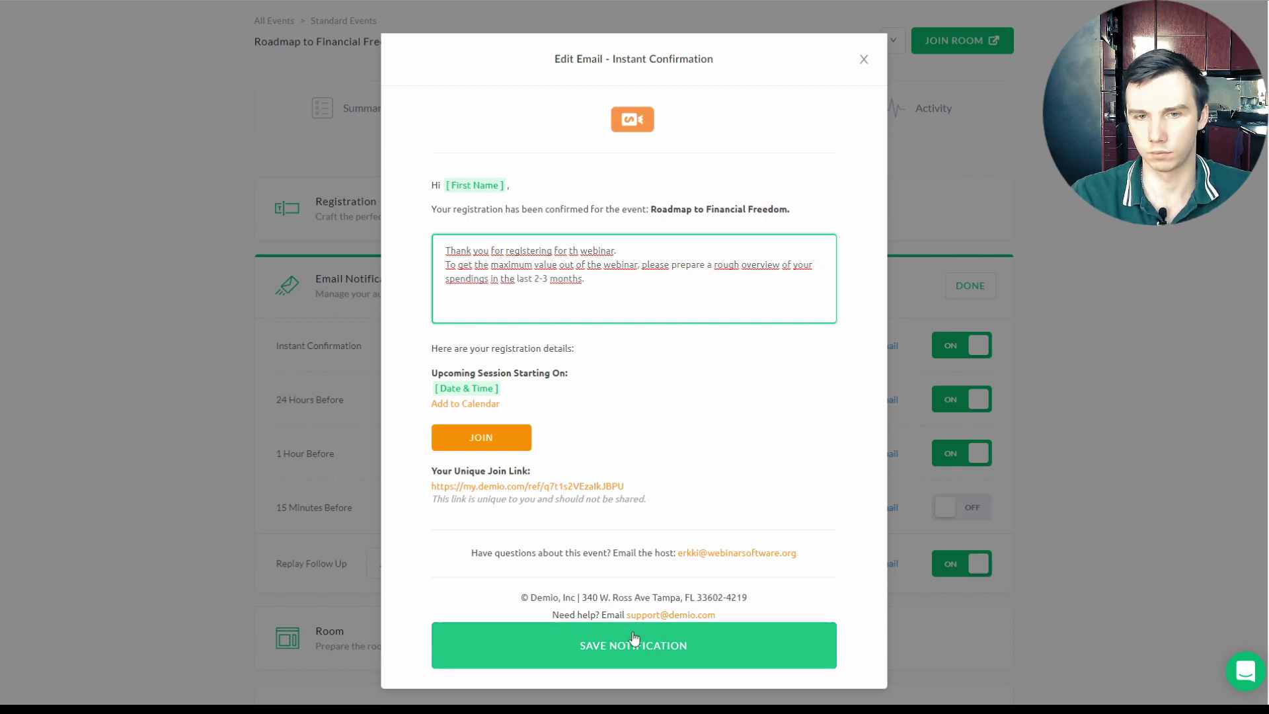
{"action": "left_click", "coordinate": [633, 644]}
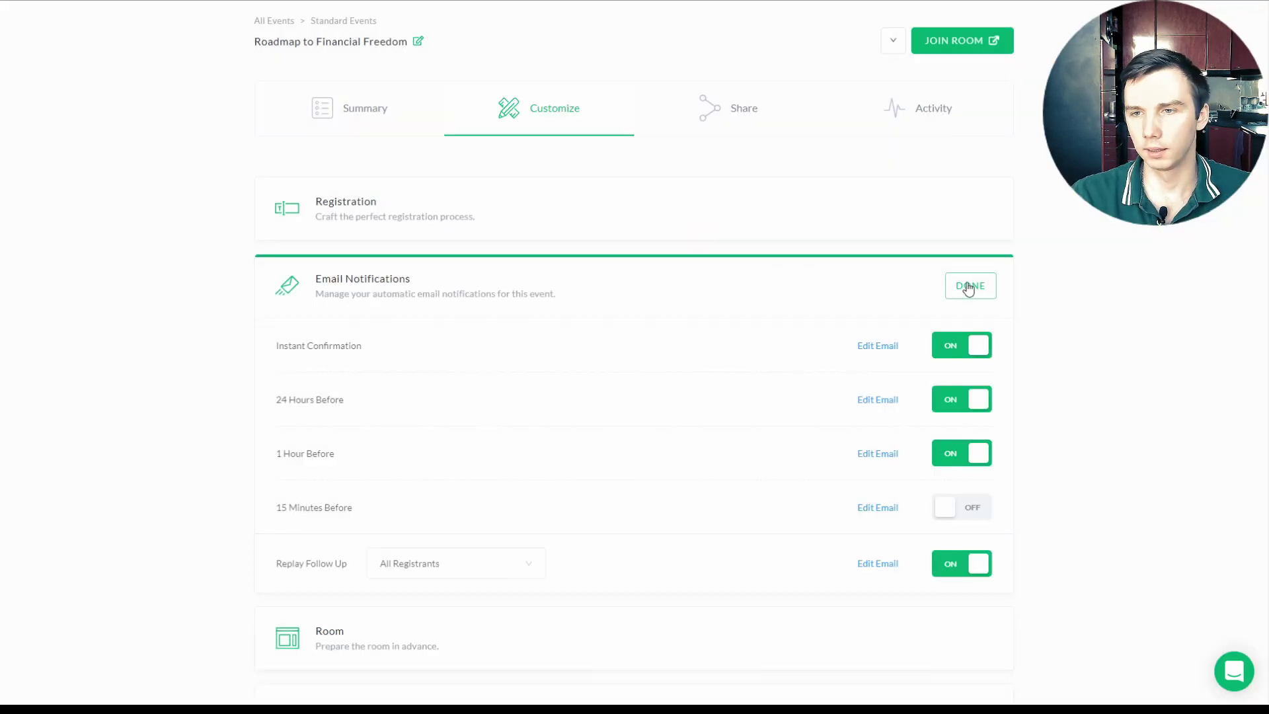
{"action": "left_click", "coordinate": [968, 284]}
Step: Start a room poll 'How much do you save each month?' with answers 'Practically 0' and 'Under 10% of my income'
{"action": "left_click", "coordinate": [500, 374]}
{"action": "scroll", "coordinate": [502, 375], "scroll_direction": "down", "scroll_amount": 1}
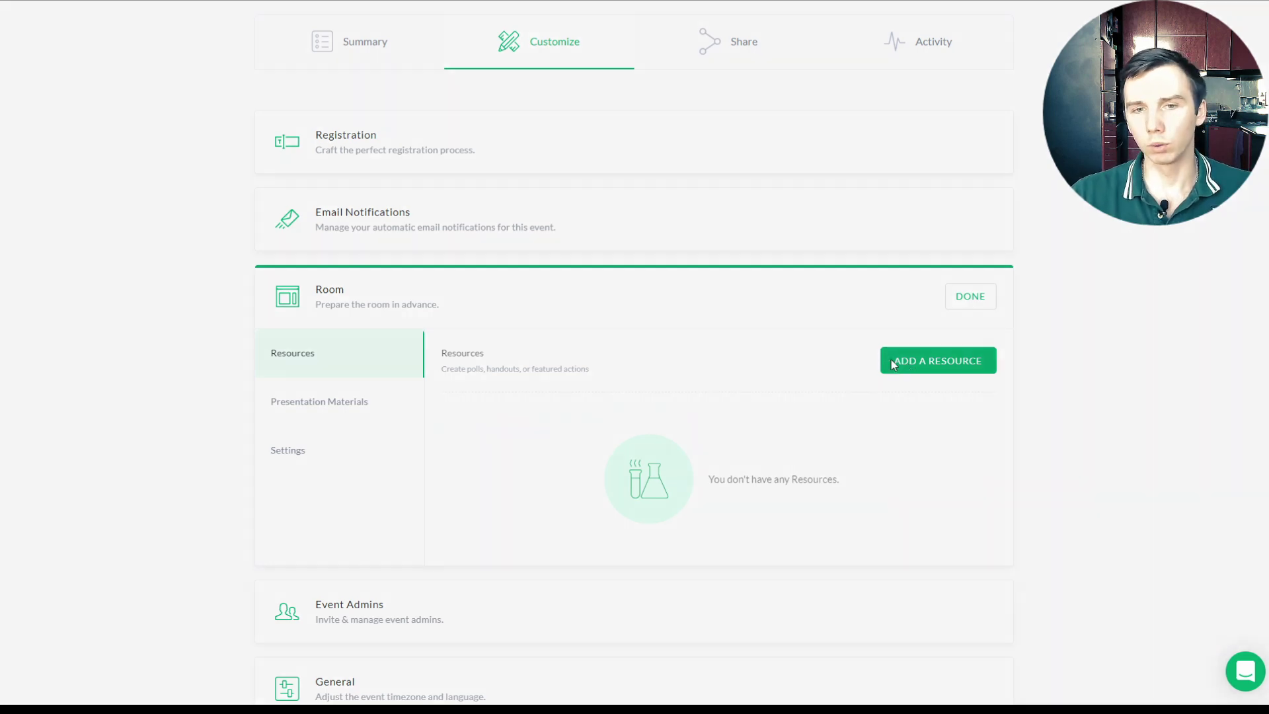
{"action": "left_click", "coordinate": [894, 361]}
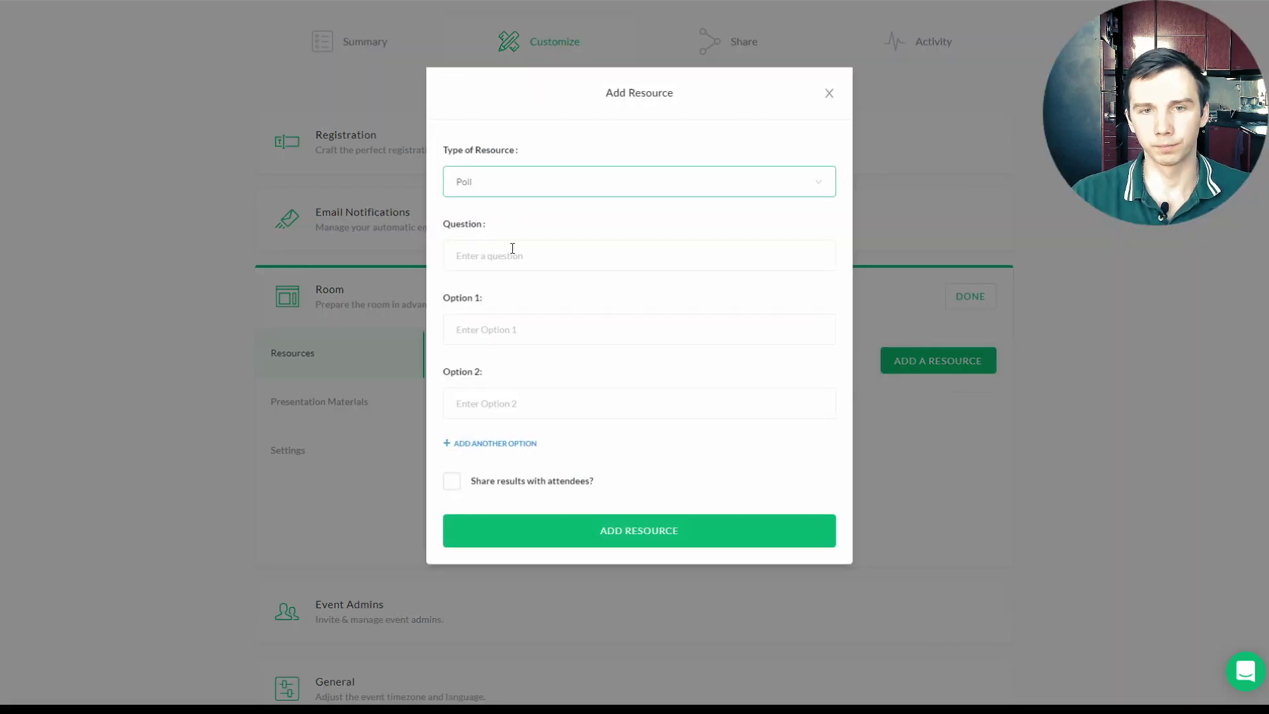
{"action": "left_click", "coordinate": [512, 259]}
{"action": "type", "text": "How much do you save each month?"}
{"action": "key", "text": "Tab"}
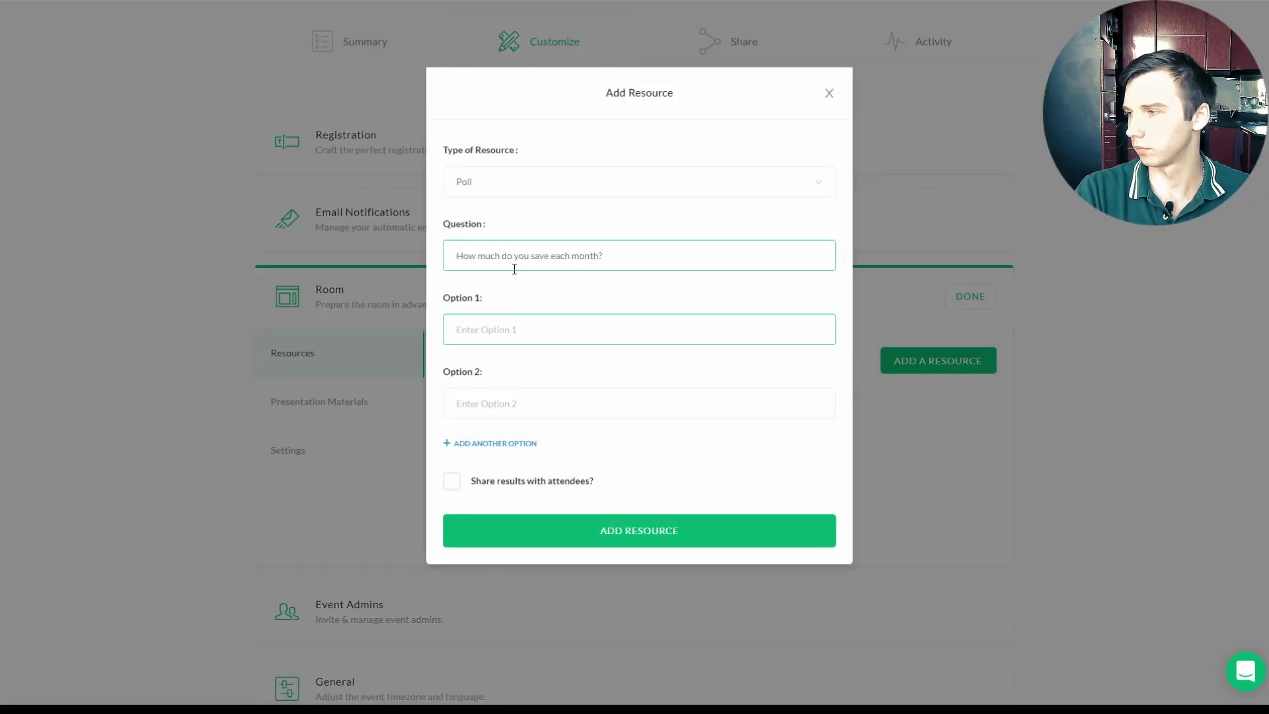
{"action": "type", "text": "Practically 0"}
{"action": "key", "text": "Tab"}
{"action": "type", "text": "Under 10% of my income"}
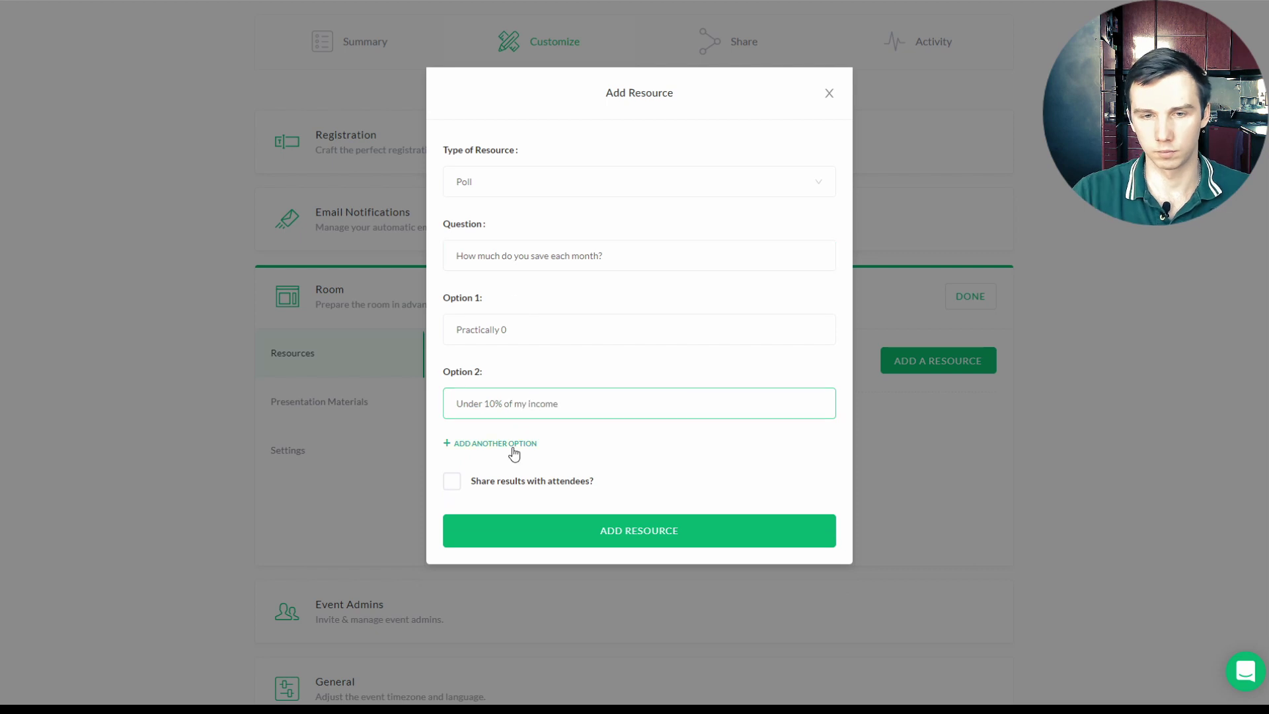
Step: Add answers 'Under 20% of my income' and 'Over 20% of my income', share results, and add the poll
{"action": "left_click", "coordinate": [514, 445]}
{"action": "type", "text": "Under 20% of my income"}
{"action": "left_click", "coordinate": [495, 516]}
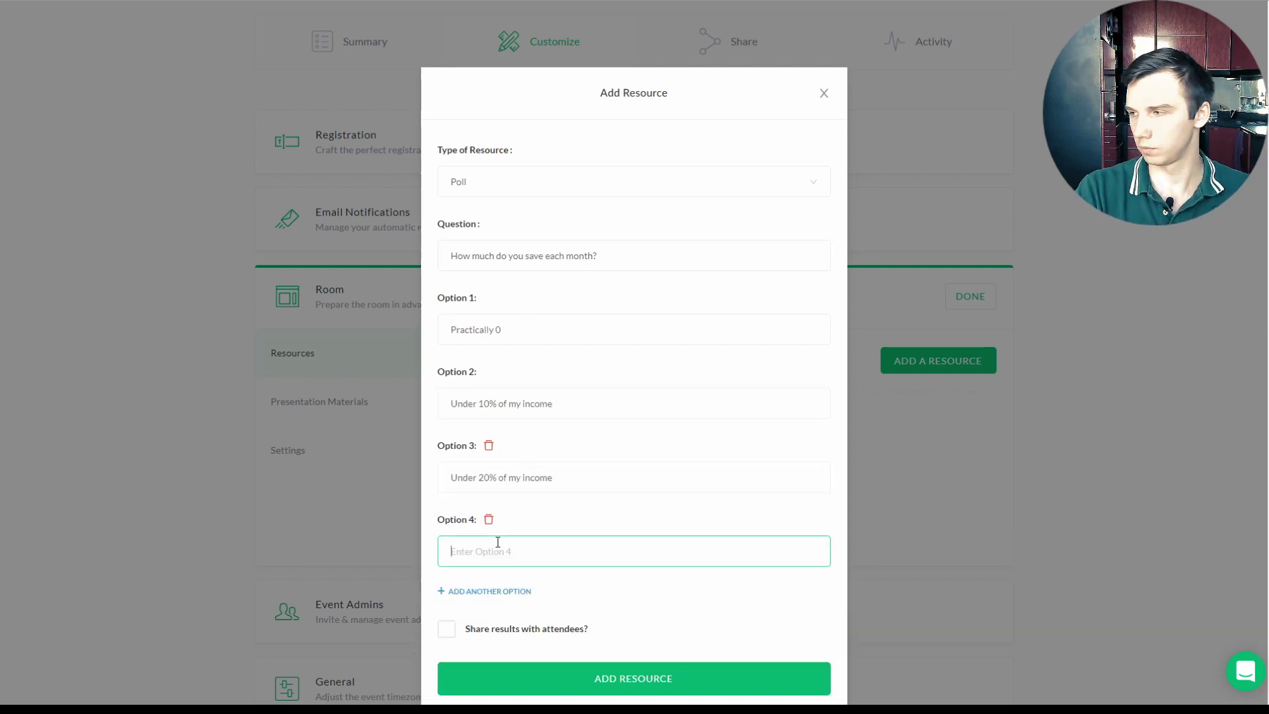
{"action": "type", "text": "Over 20% of my income"}
{"action": "scroll", "coordinate": [497, 542], "scroll_direction": "down", "scroll_amount": 1}
{"action": "left_click", "coordinate": [481, 607]}
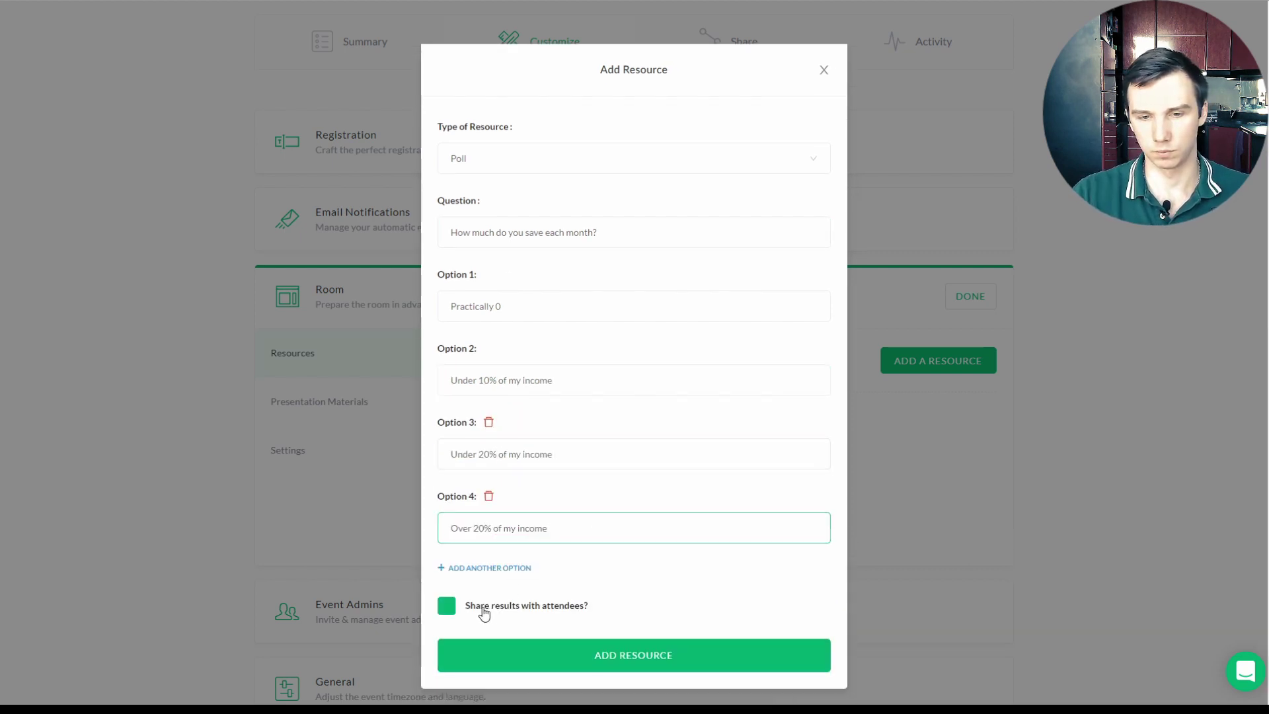
{"action": "left_click", "coordinate": [652, 656]}
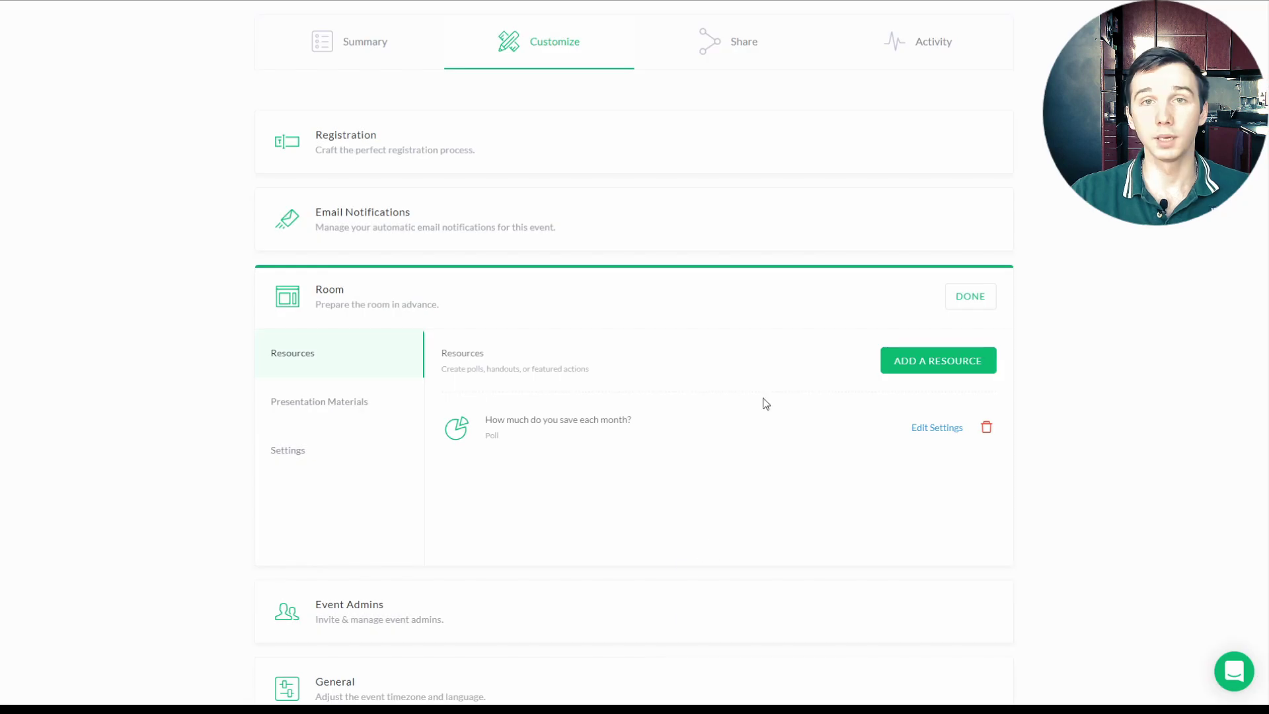
Step: Add a 'Budgeting Spreadsheet Template' handout resource with its .xlsx file uploaded
{"action": "left_click", "coordinate": [948, 363]}
{"action": "left_click", "coordinate": [492, 185]}
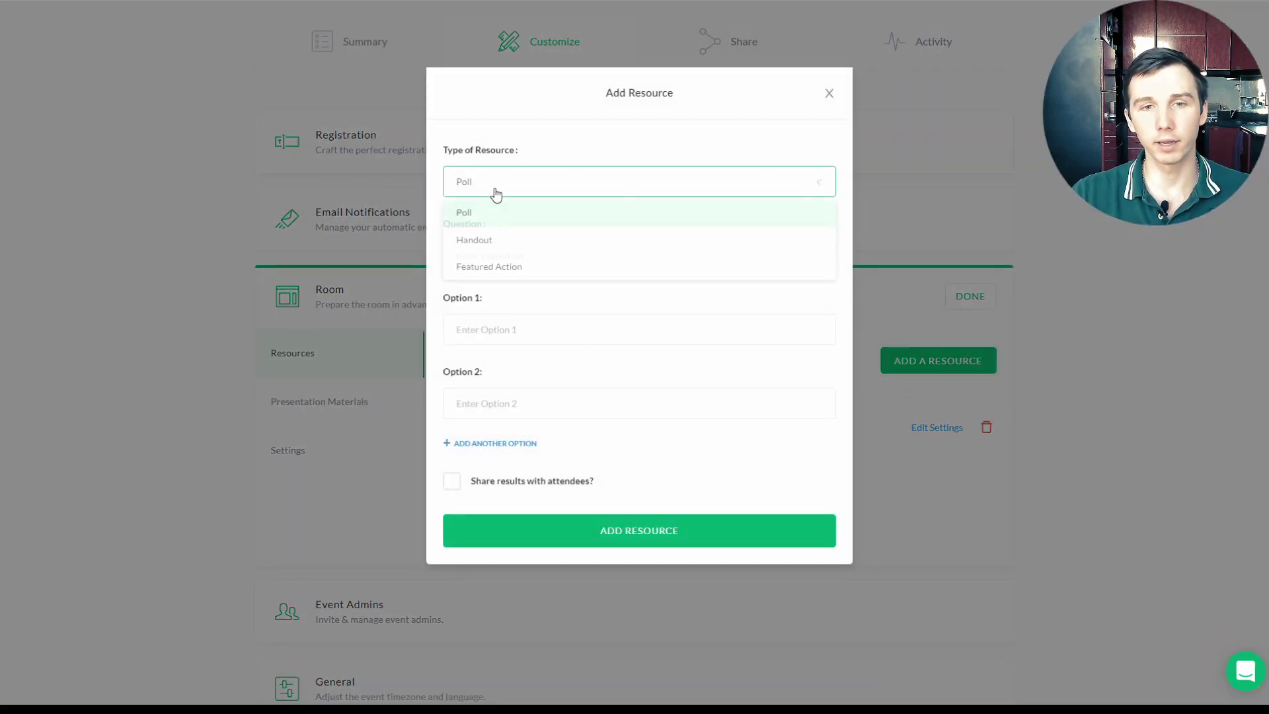
{"action": "left_click", "coordinate": [493, 243]}
{"action": "left_click", "coordinate": [522, 246]}
{"action": "type", "text": "Budgeting Spreadsheet Template"}
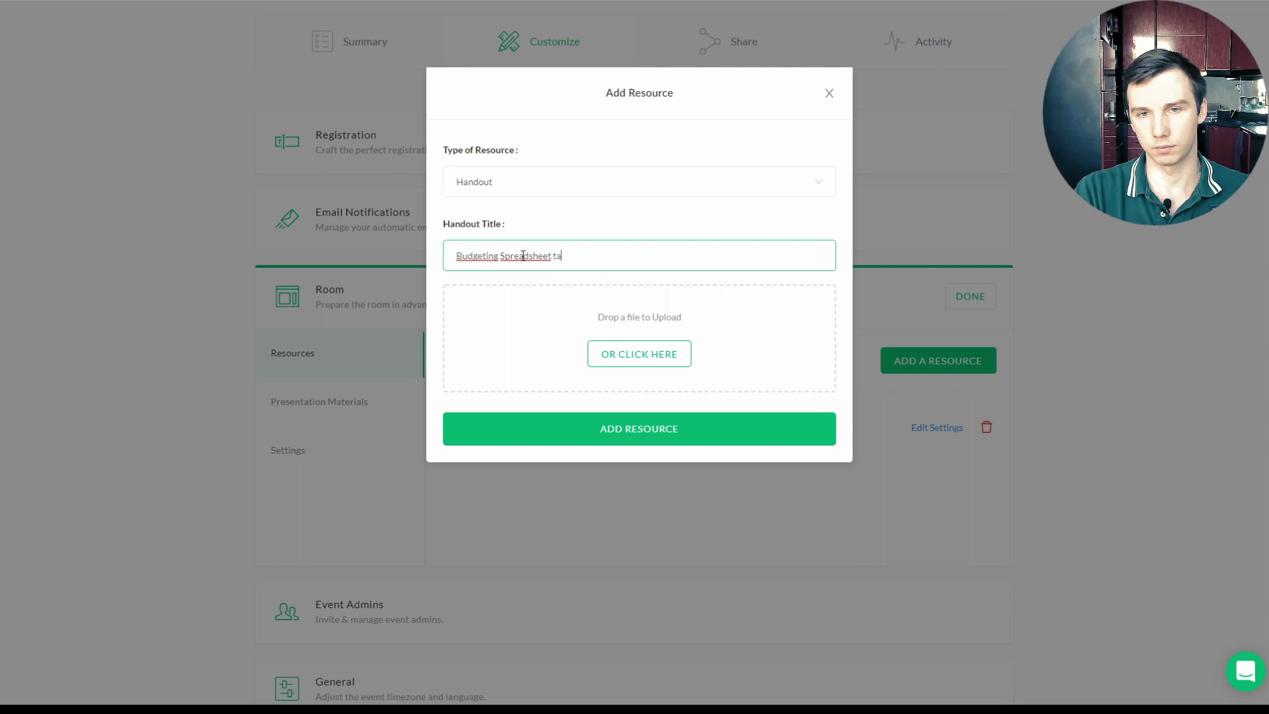
{"action": "left_click", "coordinate": [617, 351]}
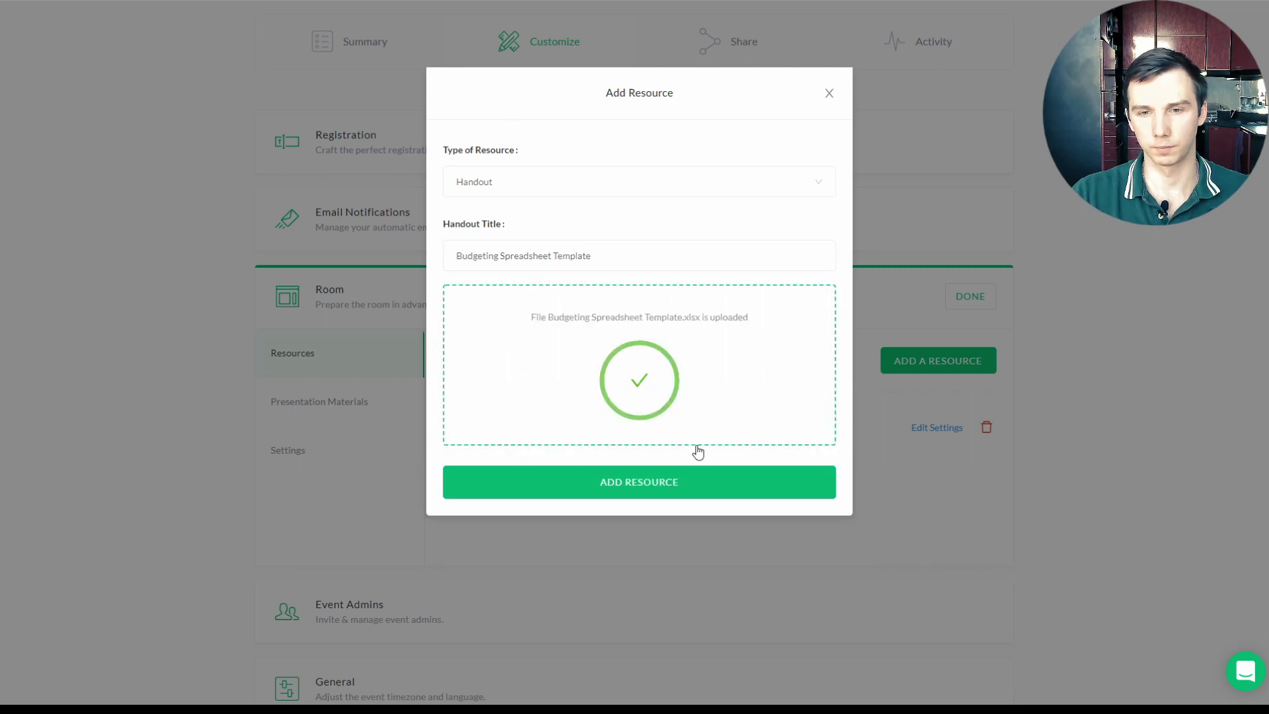
{"action": "left_click", "coordinate": [672, 487]}
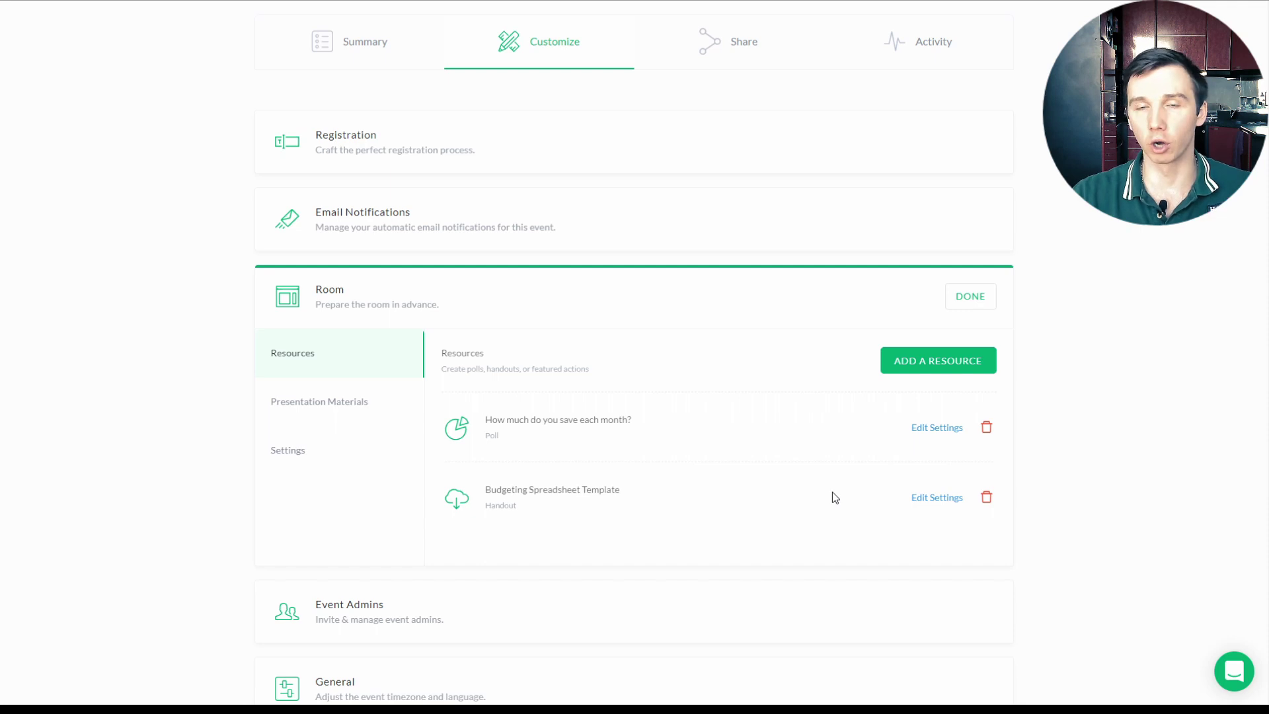
Step: Add a Featured Action with the Spark app store link, a 'Get the Spark App' button and a preview image
{"action": "left_click", "coordinate": [905, 368]}
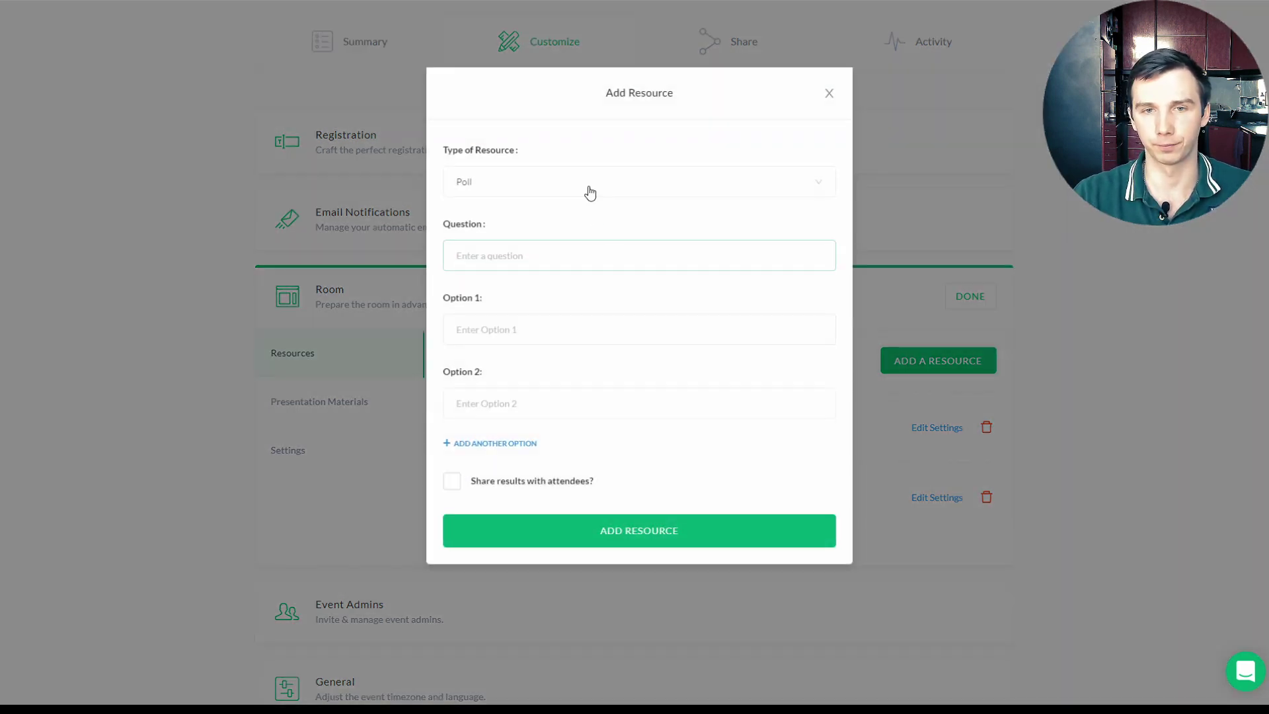
{"action": "left_click", "coordinate": [590, 192]}
{"action": "left_click", "coordinate": [513, 267]}
{"action": "type", "text": "Your Per"}
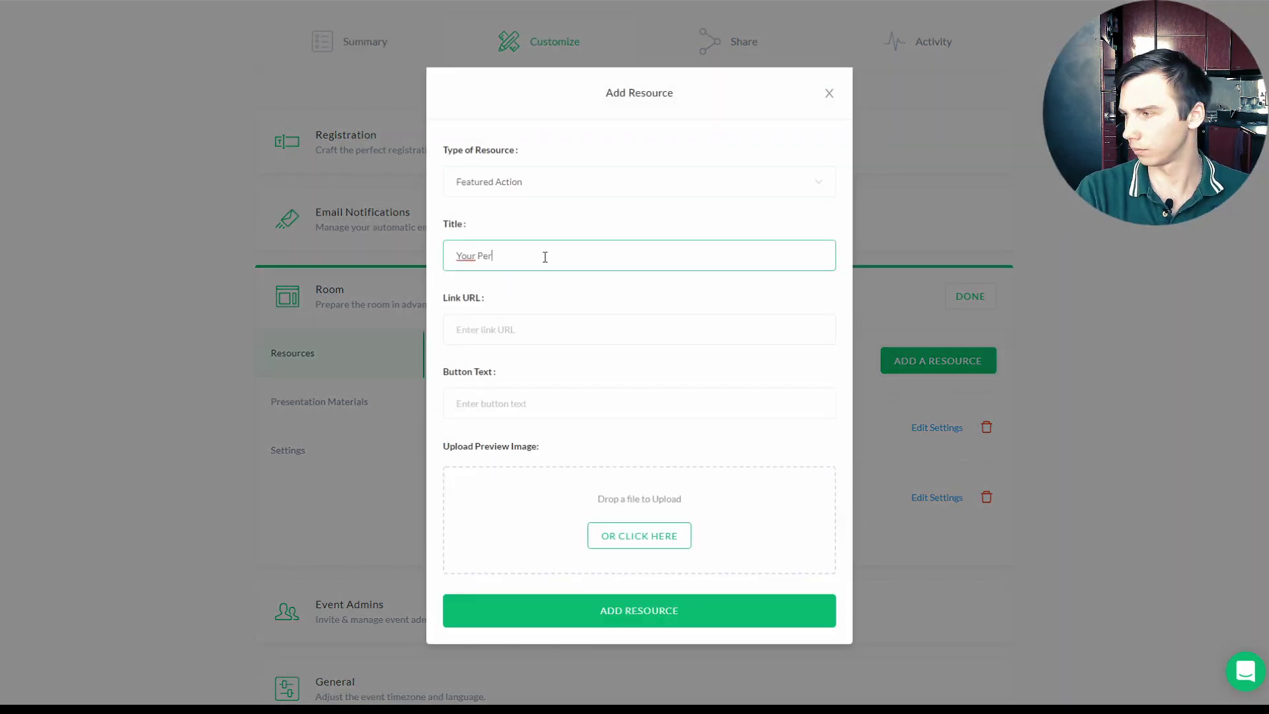
{"action": "type", "text": "sonal Finance Planner is Here. Start Budgeting like a P"}
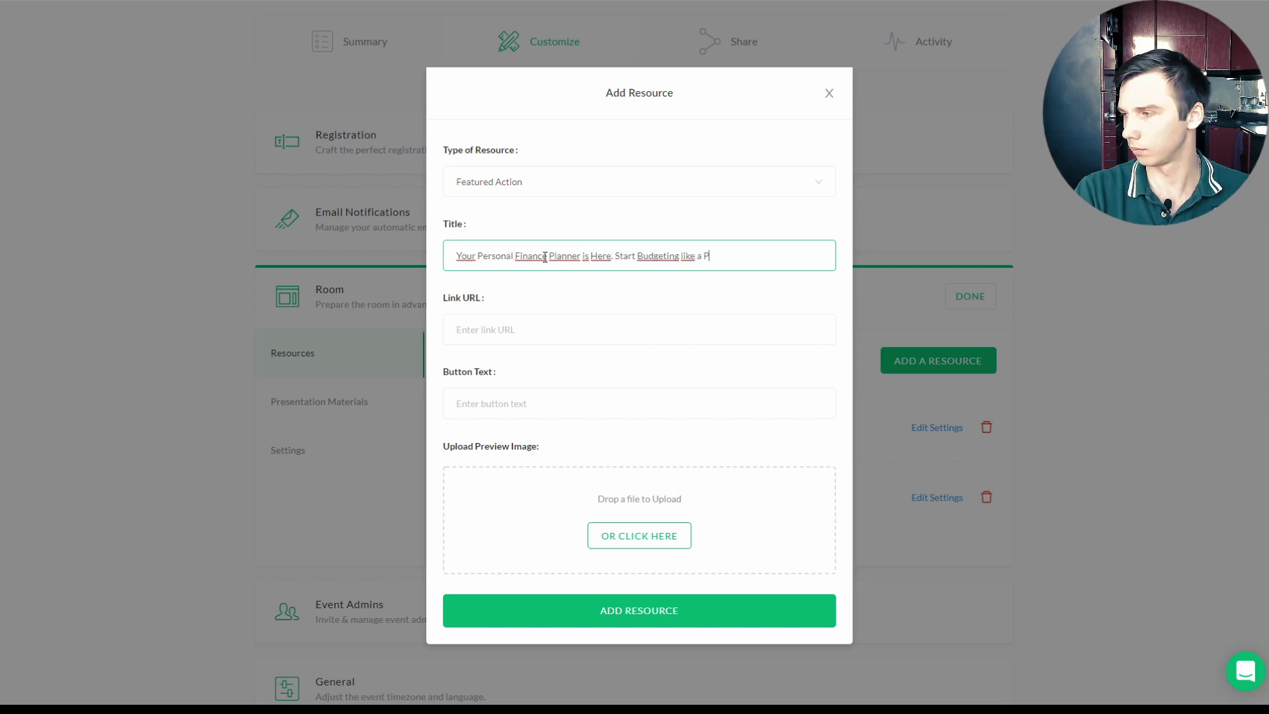
{"action": "type", "text": "RO Today!"}
{"action": "key", "text": "Tab"}
{"action": "type", "text": "https://play.google.com/store/apps/details?id=ltd.ember.spark"}
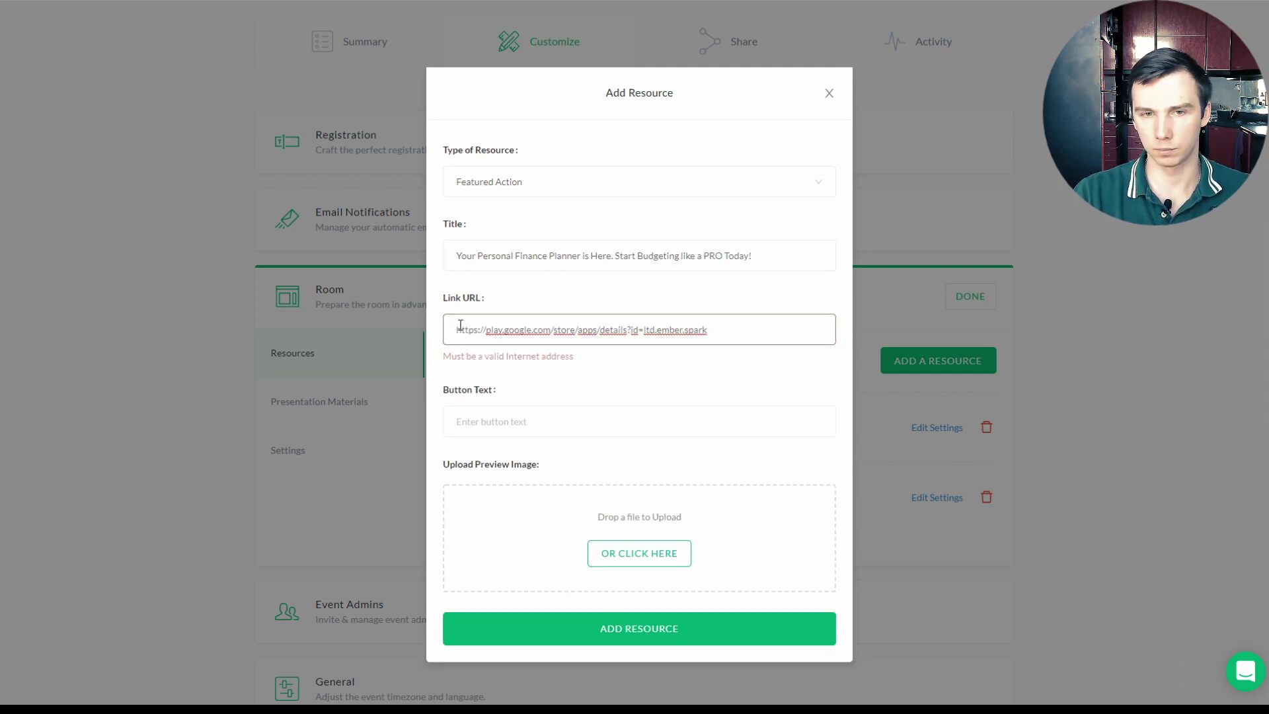
{"action": "left_click", "coordinate": [487, 402]}
{"action": "type", "text": "Get the Spark App"}
{"action": "key", "text": "Tab"}
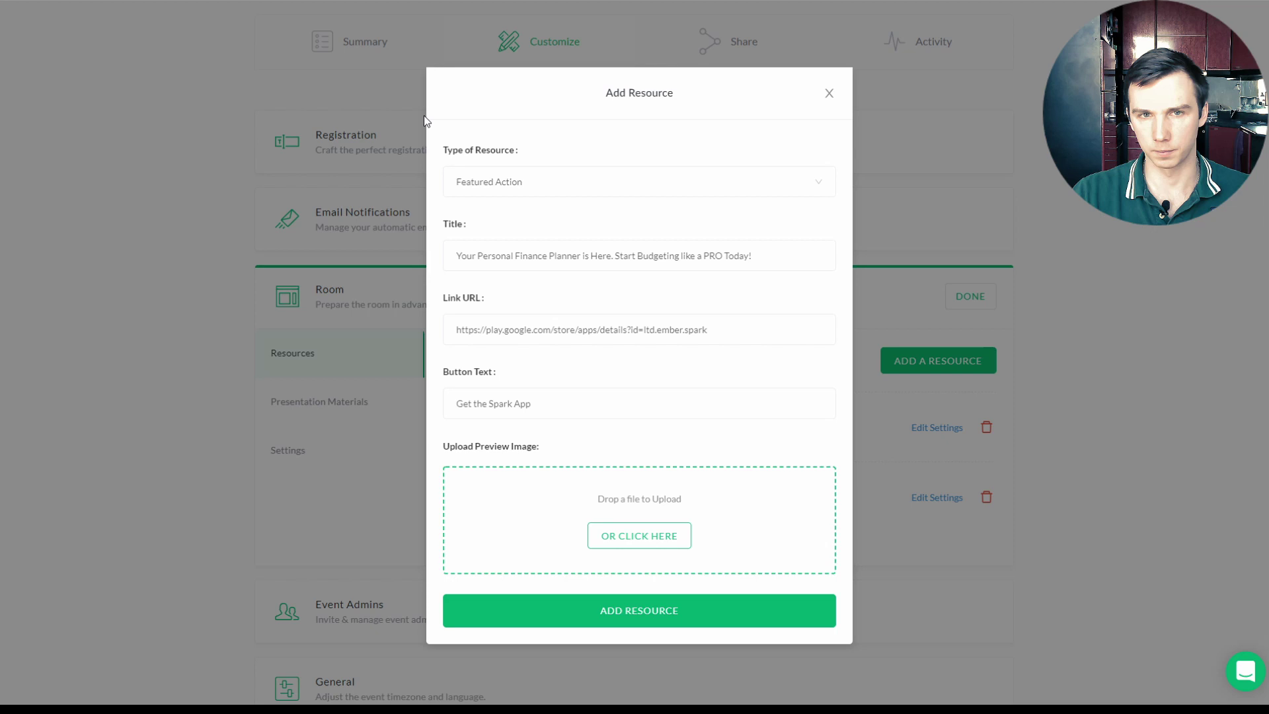
{"action": "left_click", "coordinate": [700, 664]}
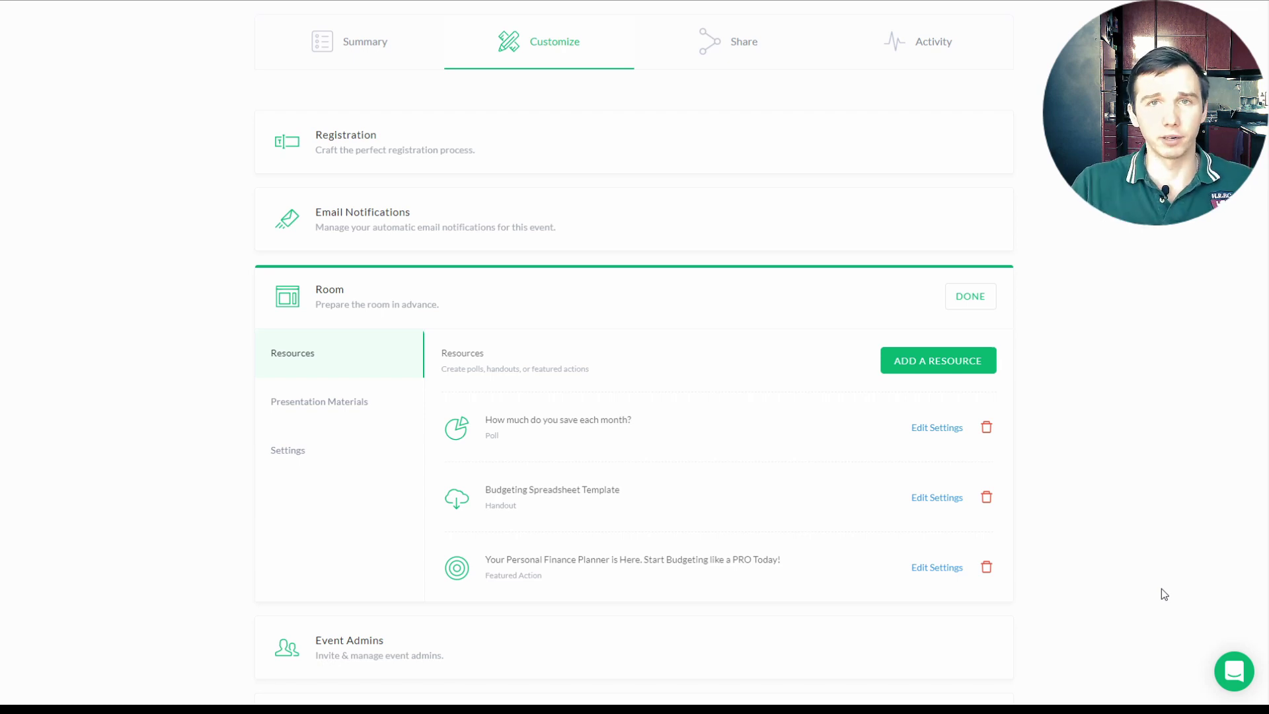
Step: Add a presentation material named 'slides' from the uploaded PDF
{"action": "left_click", "coordinate": [289, 404]}
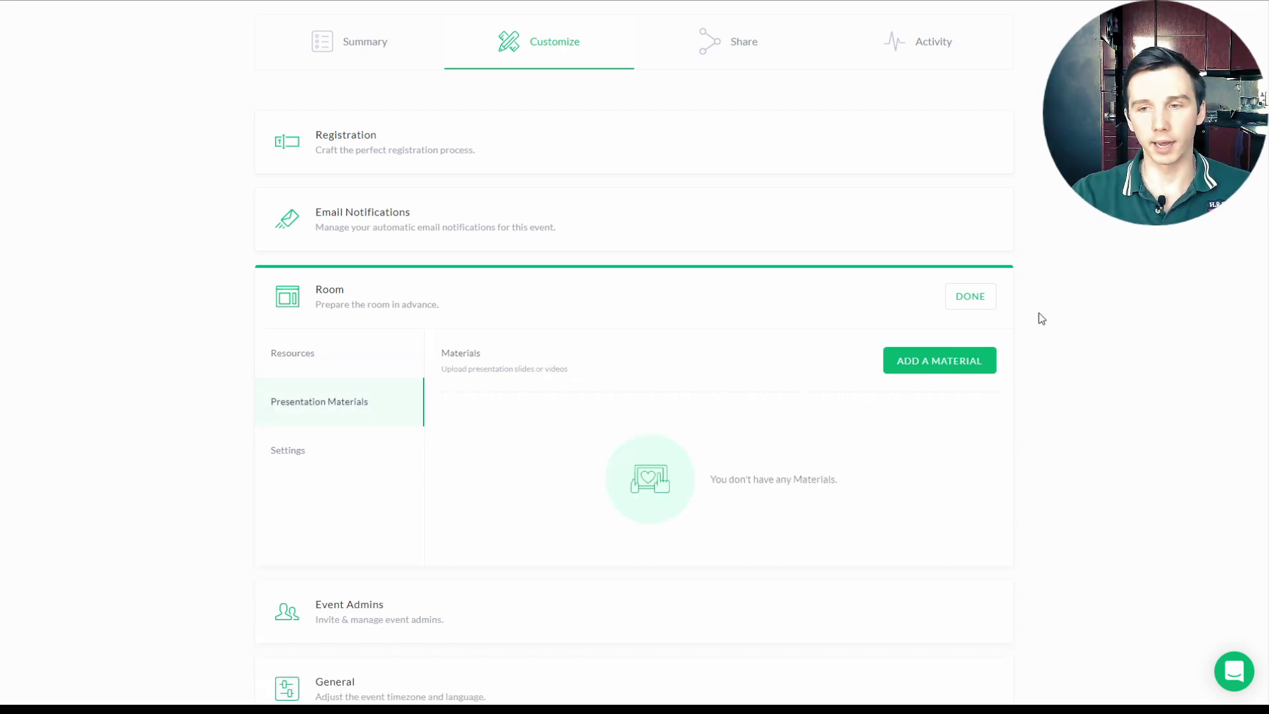
{"action": "left_click", "coordinate": [958, 361]}
{"action": "left_click", "coordinate": [553, 254]}
{"action": "type", "text": "s"}
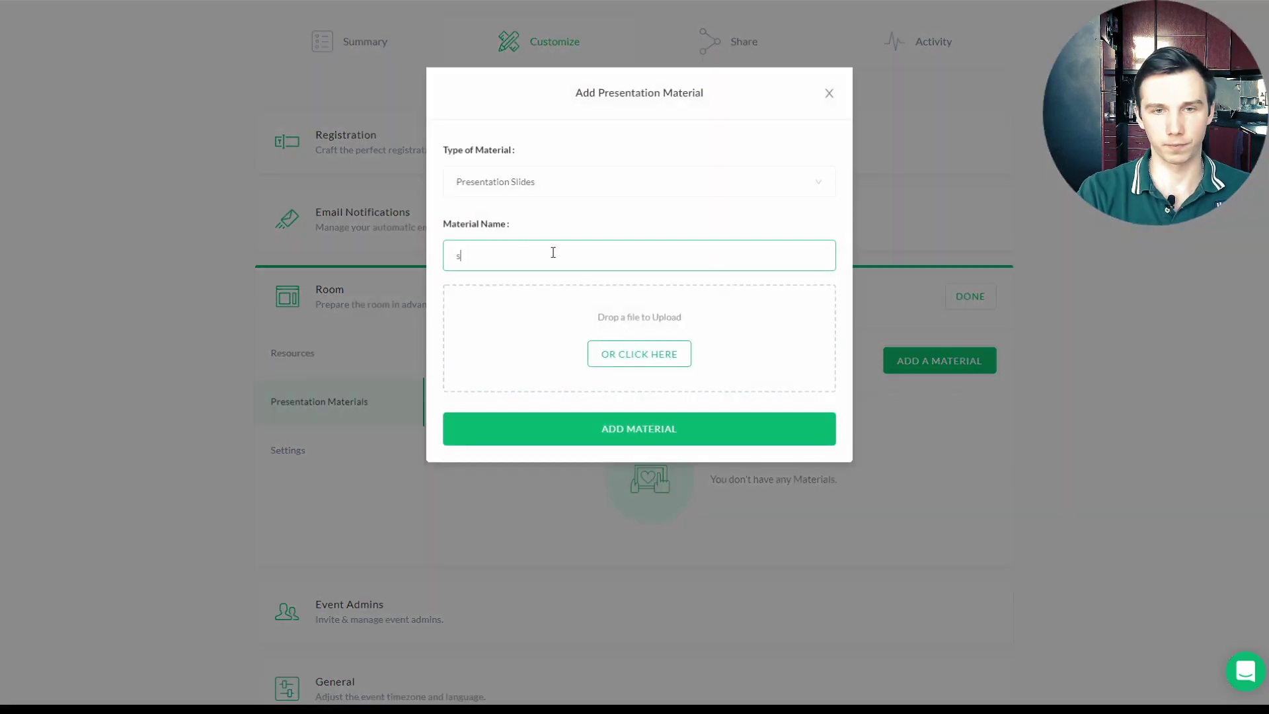
{"action": "type", "text": "lides"}
{"action": "left_click", "coordinate": [629, 346]}
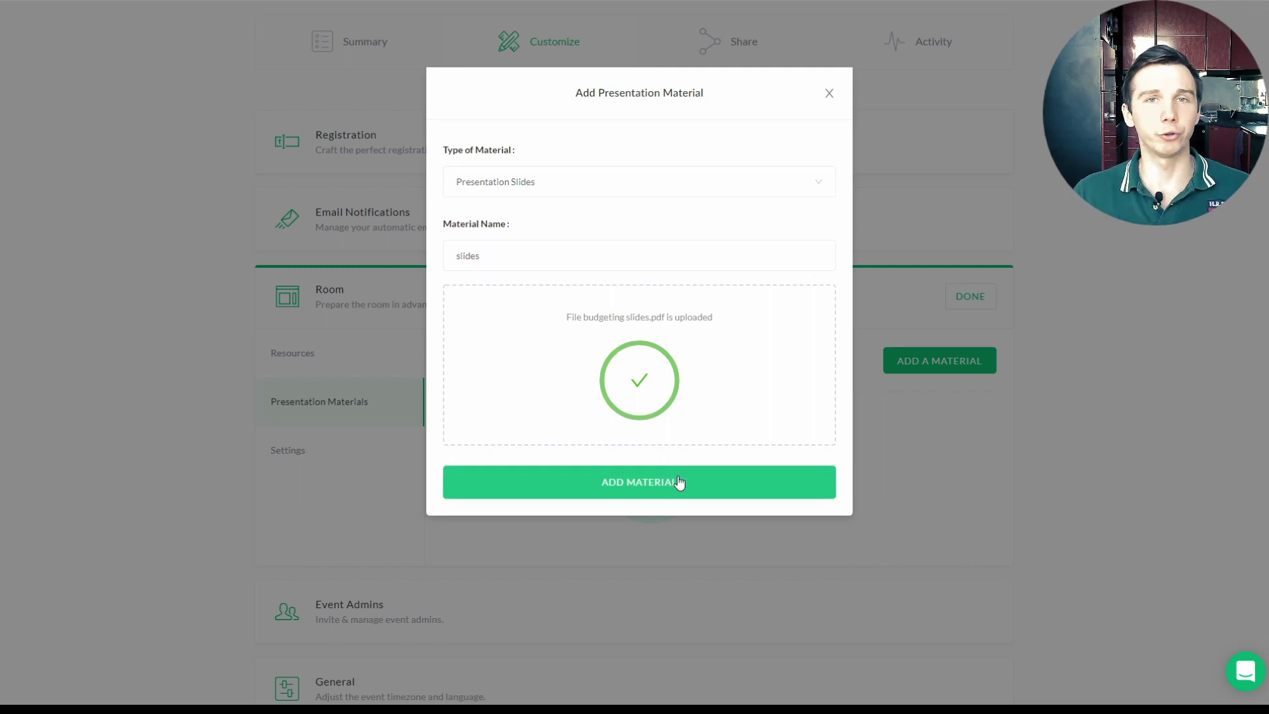
{"action": "left_click", "coordinate": [678, 483]}
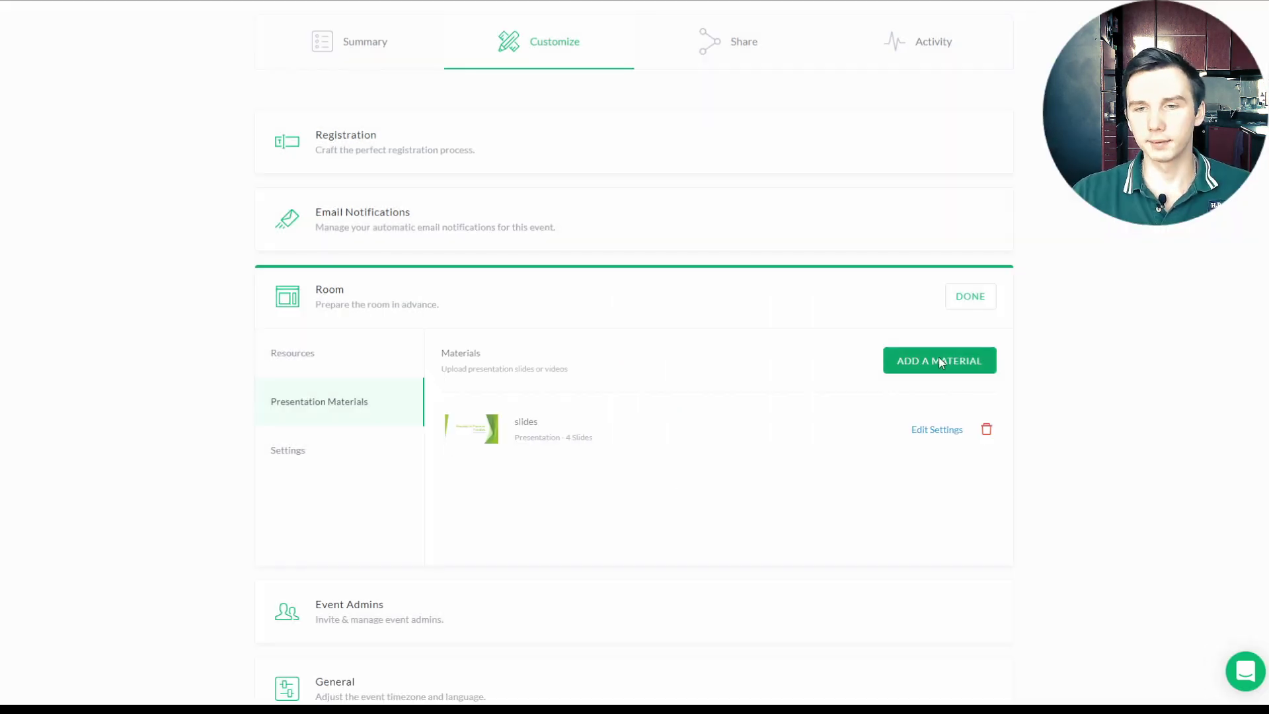
Step: Add a video material named 'vid' using a pasted YouTube link
{"action": "left_click", "coordinate": [938, 360]}
{"action": "left_click", "coordinate": [578, 190]}
{"action": "left_click", "coordinate": [549, 241]}
{"action": "left_click", "coordinate": [529, 254]}
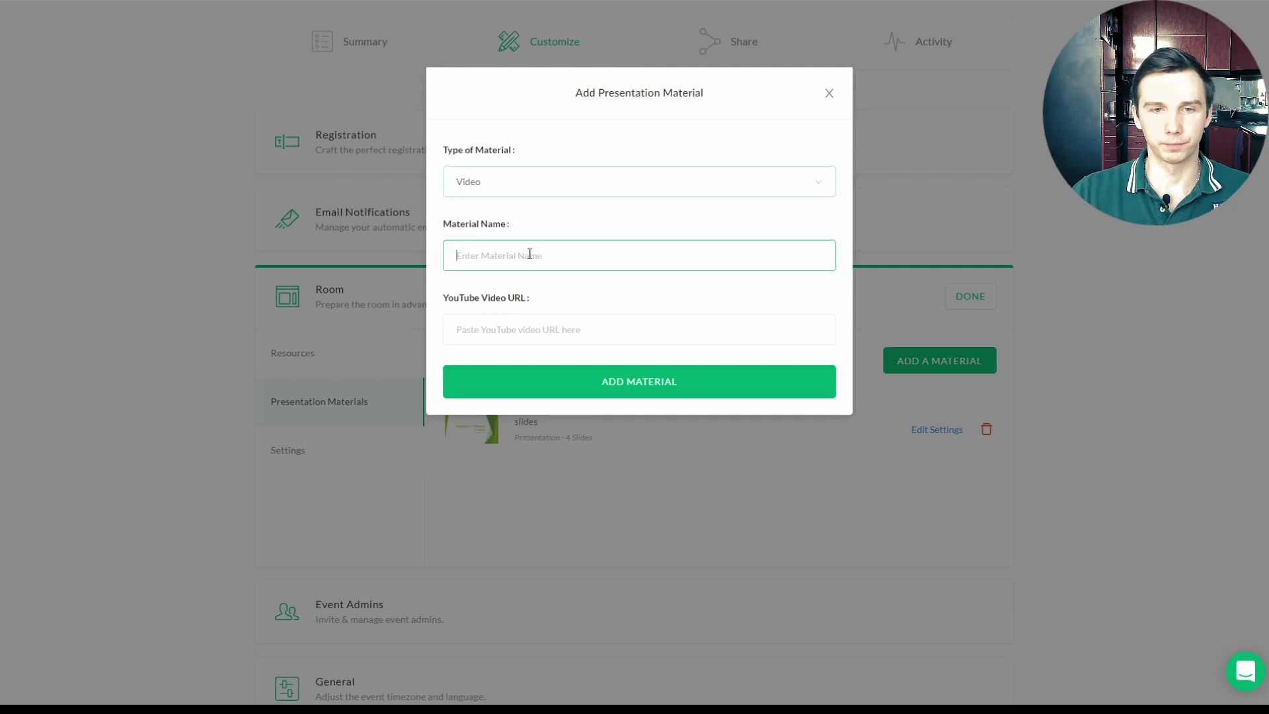
{"action": "type", "text": "vid"}
{"action": "key", "text": "Tab"}
{"action": "type", "text": "https://www.youtube.com/watch?v=NfoZUsGVHVI"}
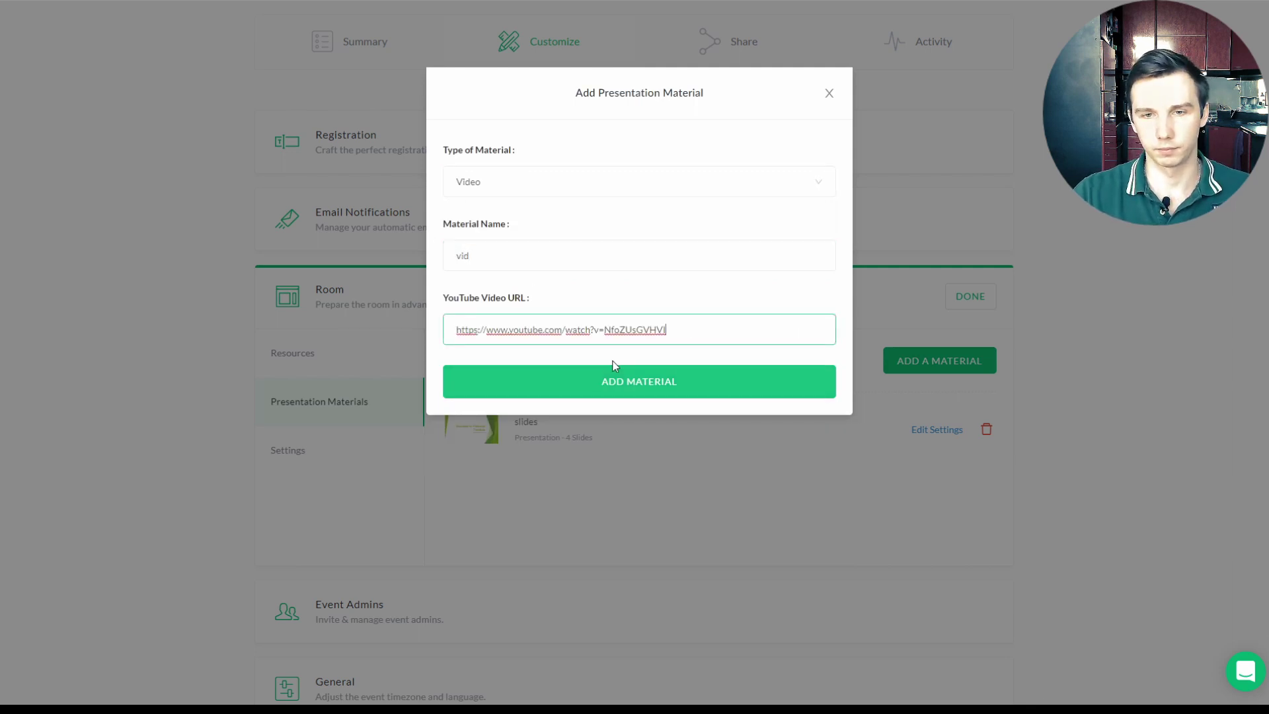
{"action": "left_click", "coordinate": [627, 381]}
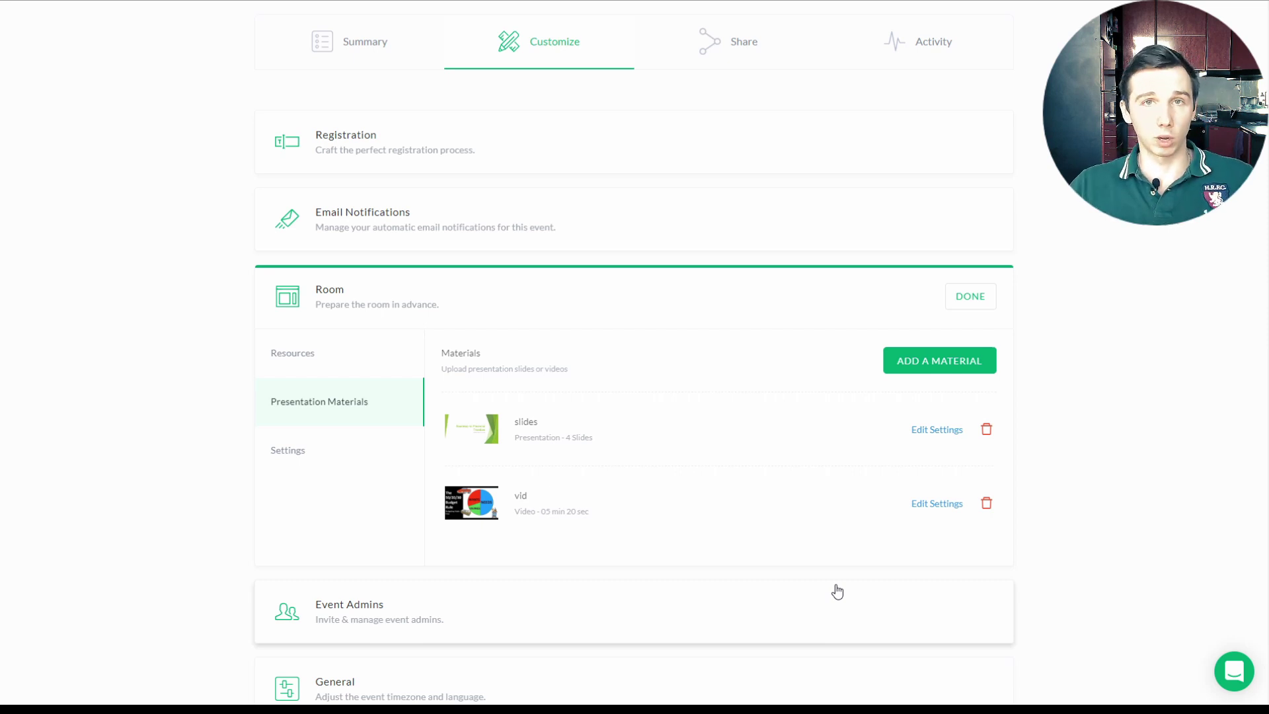
{"action": "left_click", "coordinate": [371, 454]}
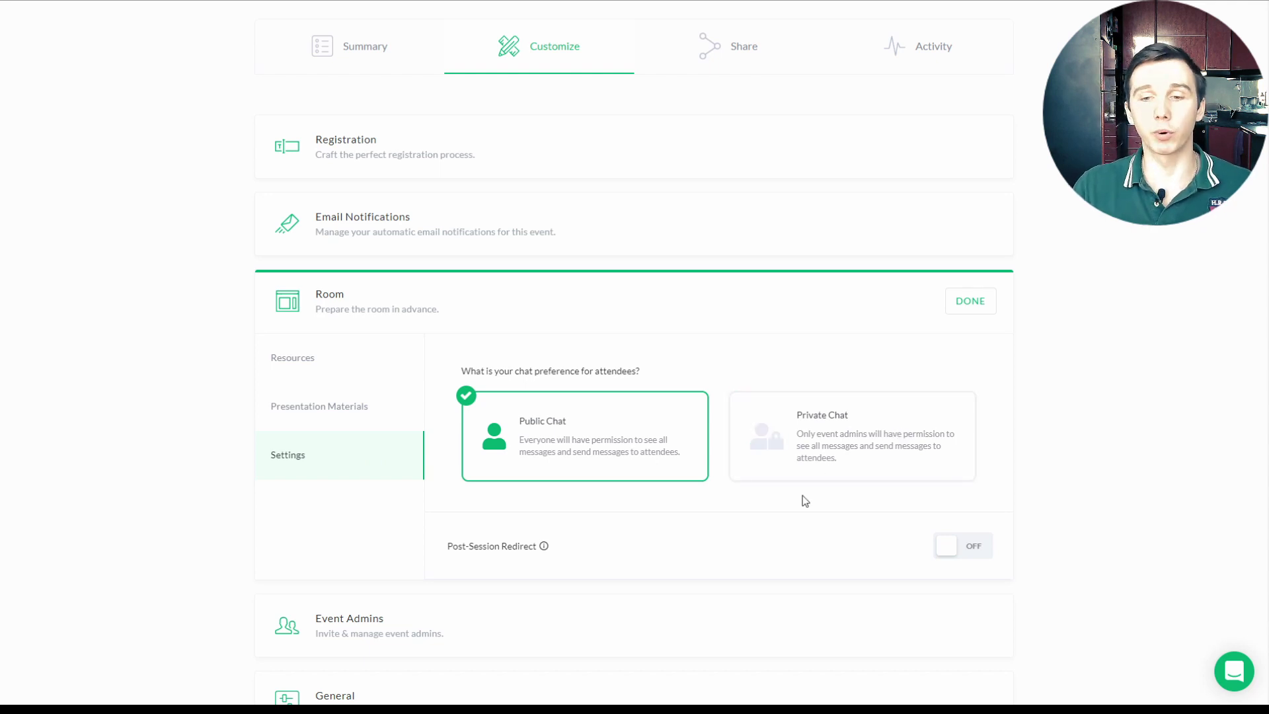
{"action": "left_click", "coordinate": [956, 554]}
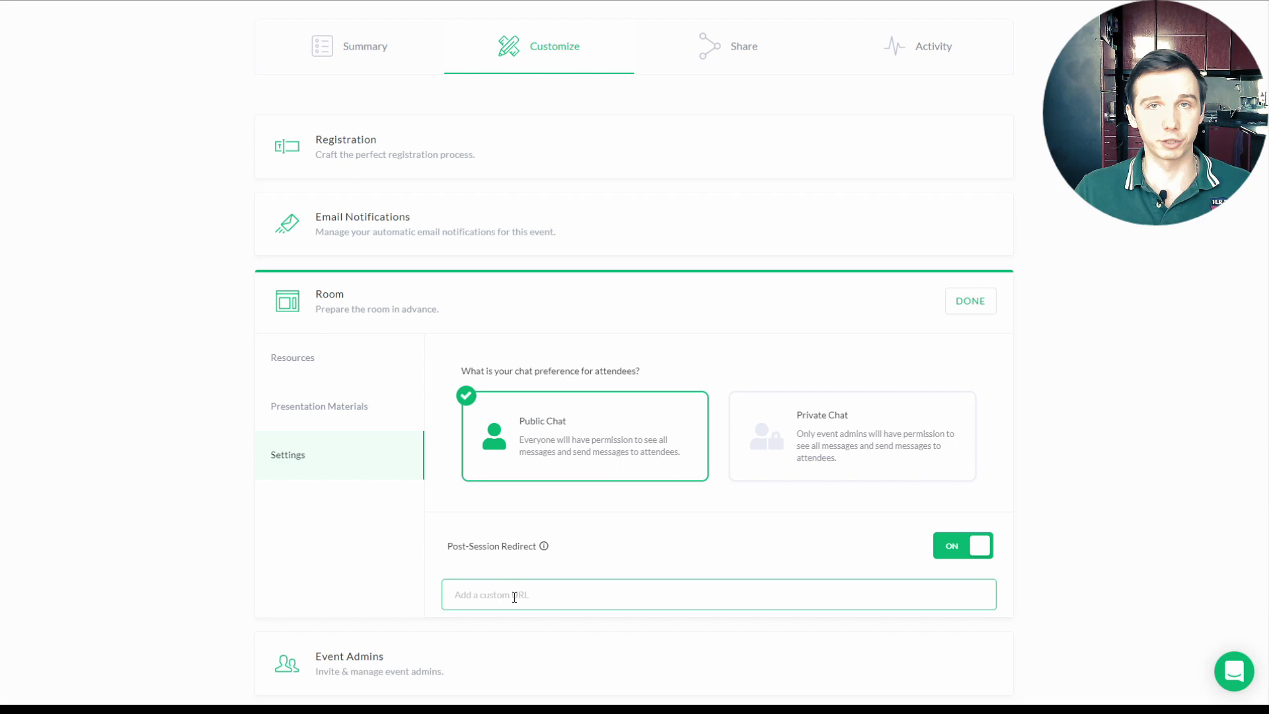
{"action": "type", "text": "www.webinarsoftware.org"}
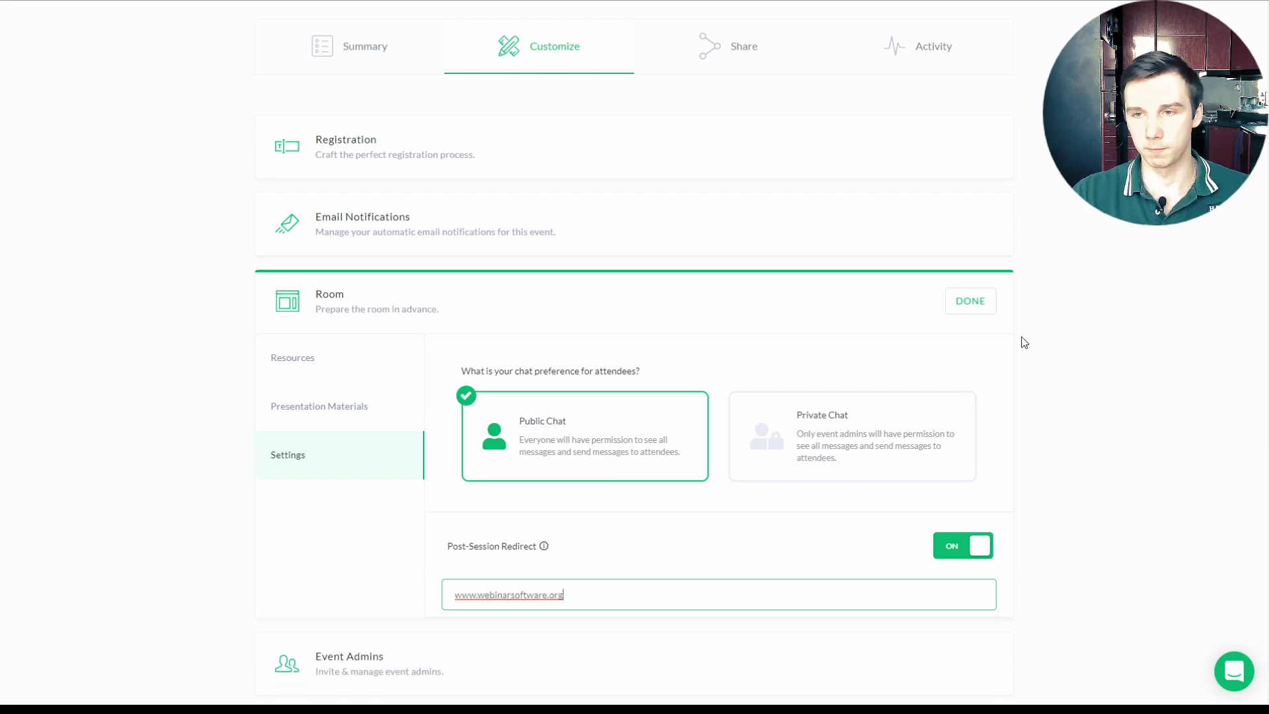
{"action": "left_click", "coordinate": [986, 313]}
Step: Invite a new event admin as Moderator with their name and e-mail, then close Event Admins
{"action": "left_click", "coordinate": [668, 390]}
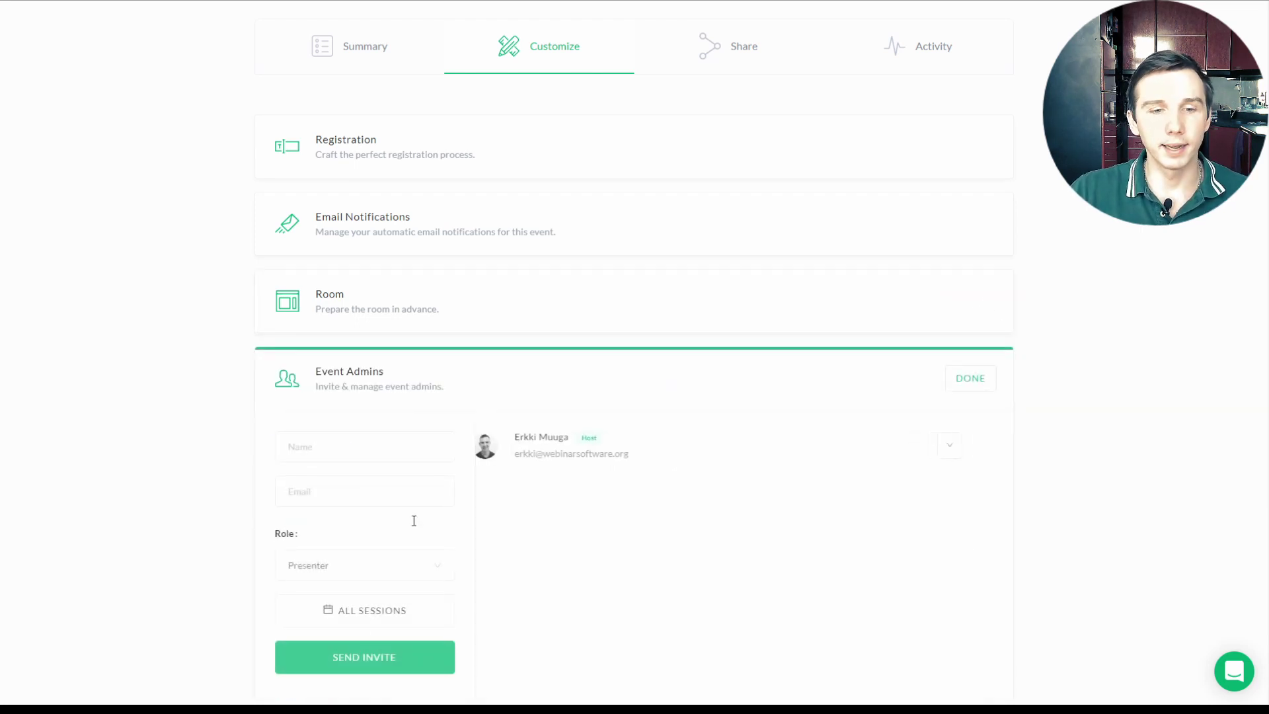
{"action": "left_click", "coordinate": [373, 562]}
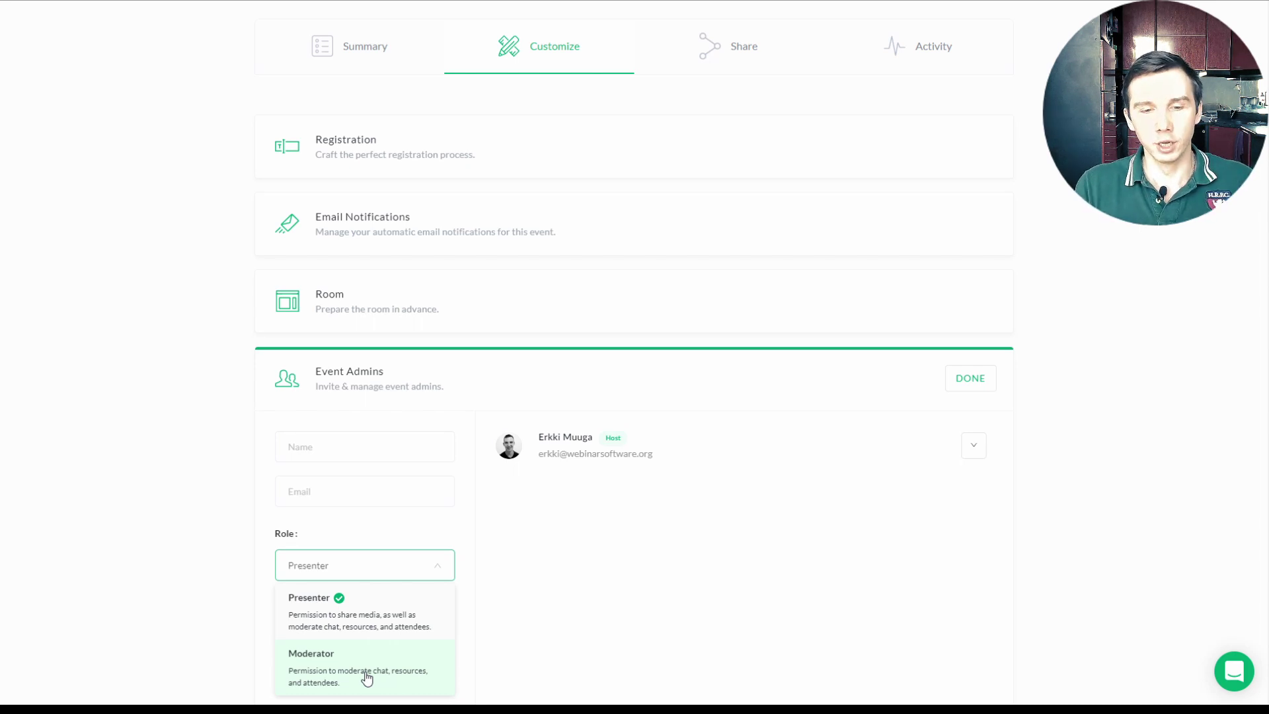
{"action": "left_click", "coordinate": [367, 678]}
{"action": "left_click", "coordinate": [323, 447]}
{"action": "type", "text": "Peter"}
{"action": "key", "text": "Tab"}
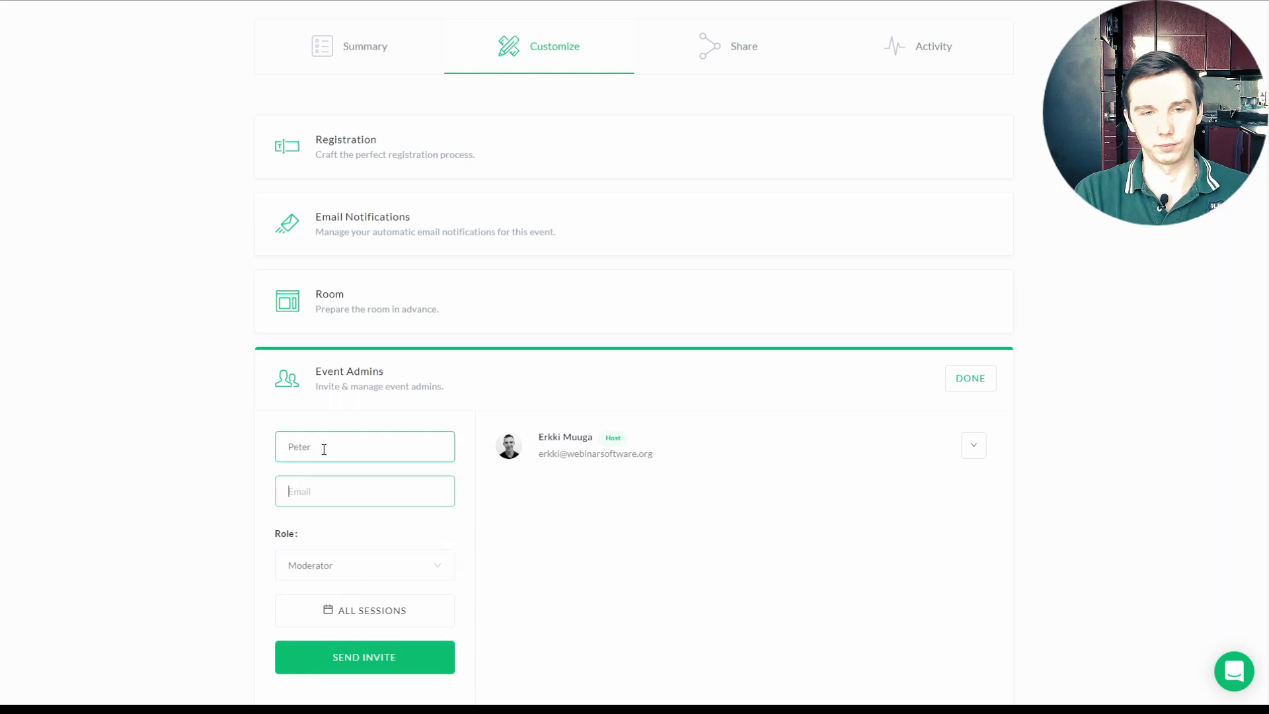
{"action": "left_click", "coordinate": [391, 656]}
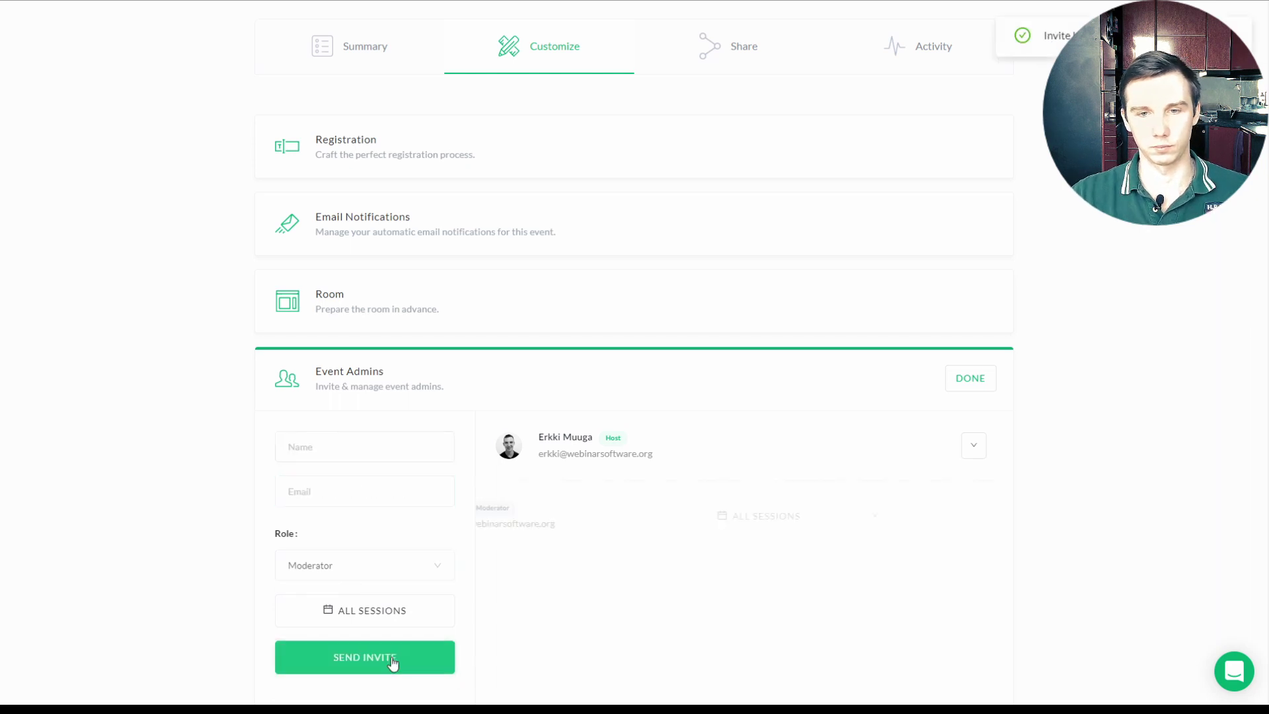
{"action": "left_click", "coordinate": [973, 382]}
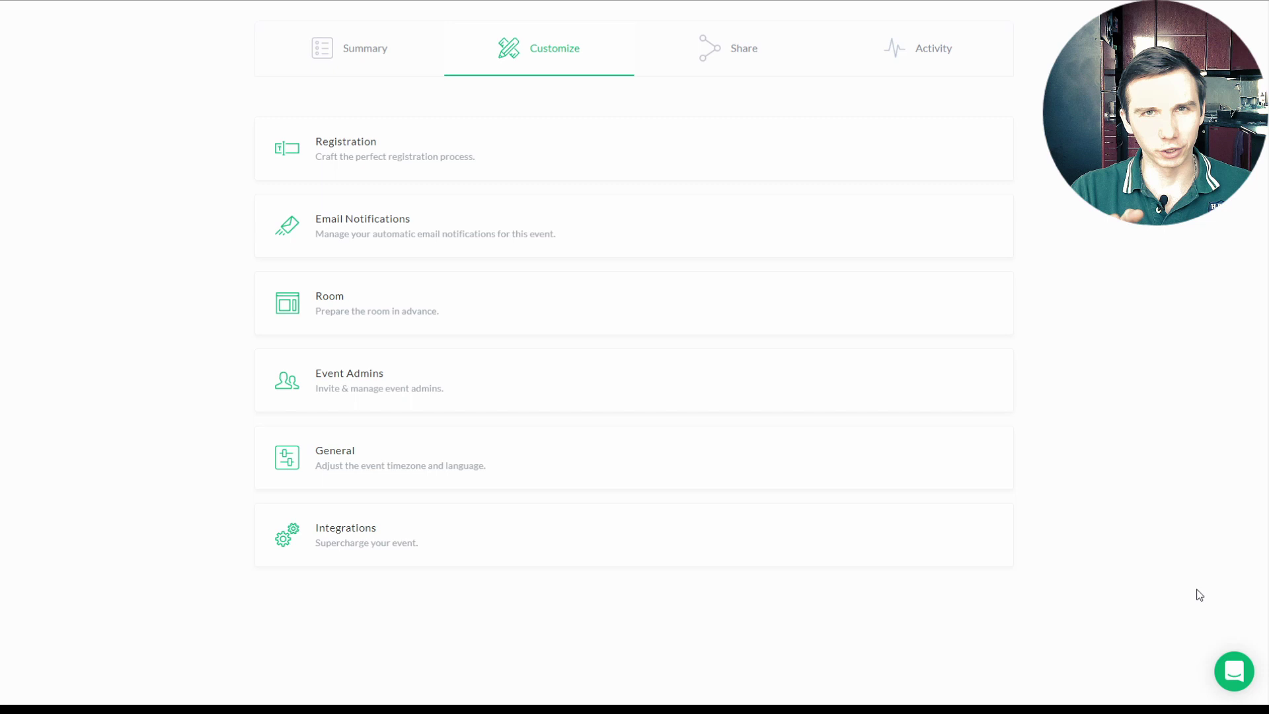
Step: Set the Custom Code integration to apply on the Replay Page and save it
{"action": "left_click", "coordinate": [697, 526]}
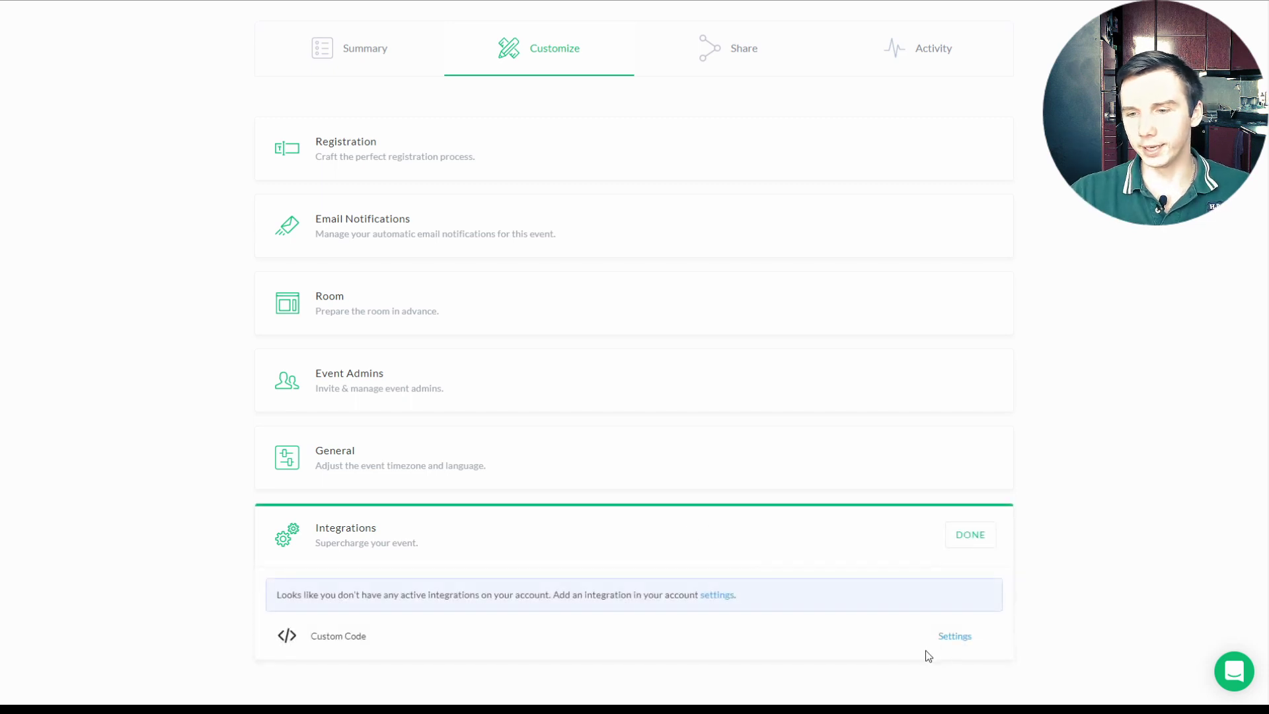
{"action": "left_click", "coordinate": [953, 638]}
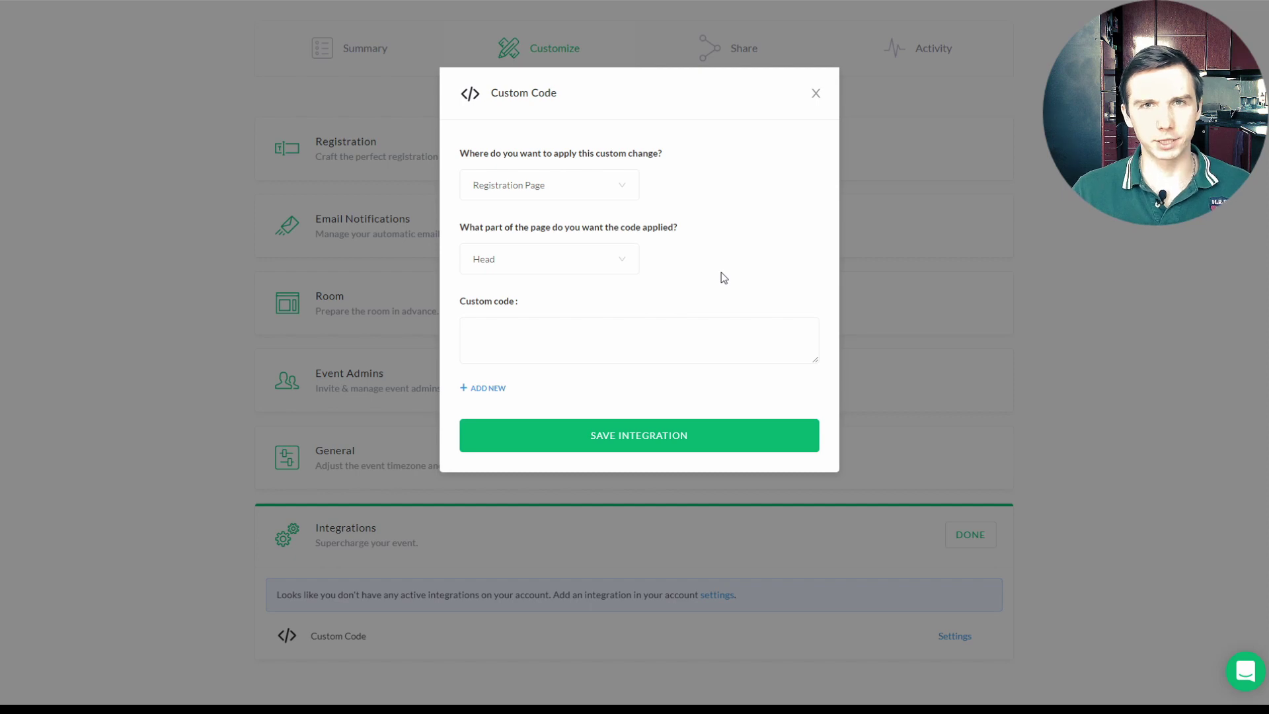
{"action": "left_click", "coordinate": [605, 184]}
{"action": "left_click", "coordinate": [619, 271]}
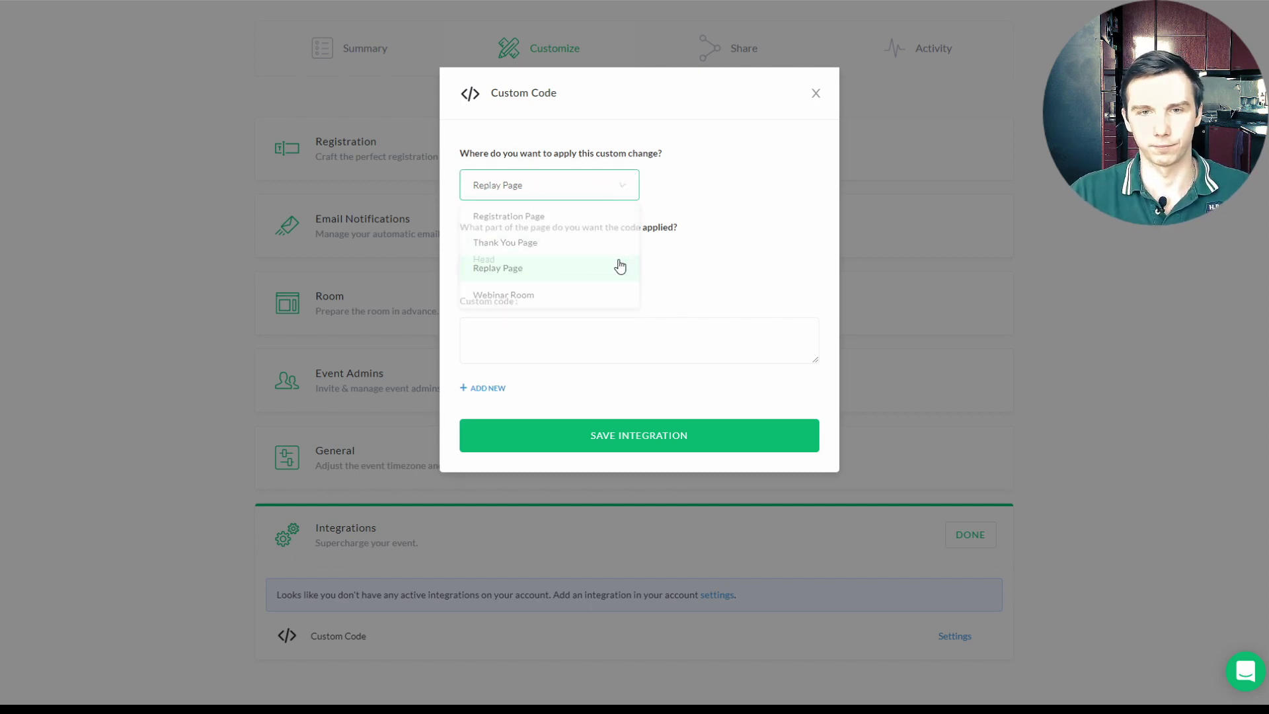
{"action": "left_click", "coordinate": [654, 435]}
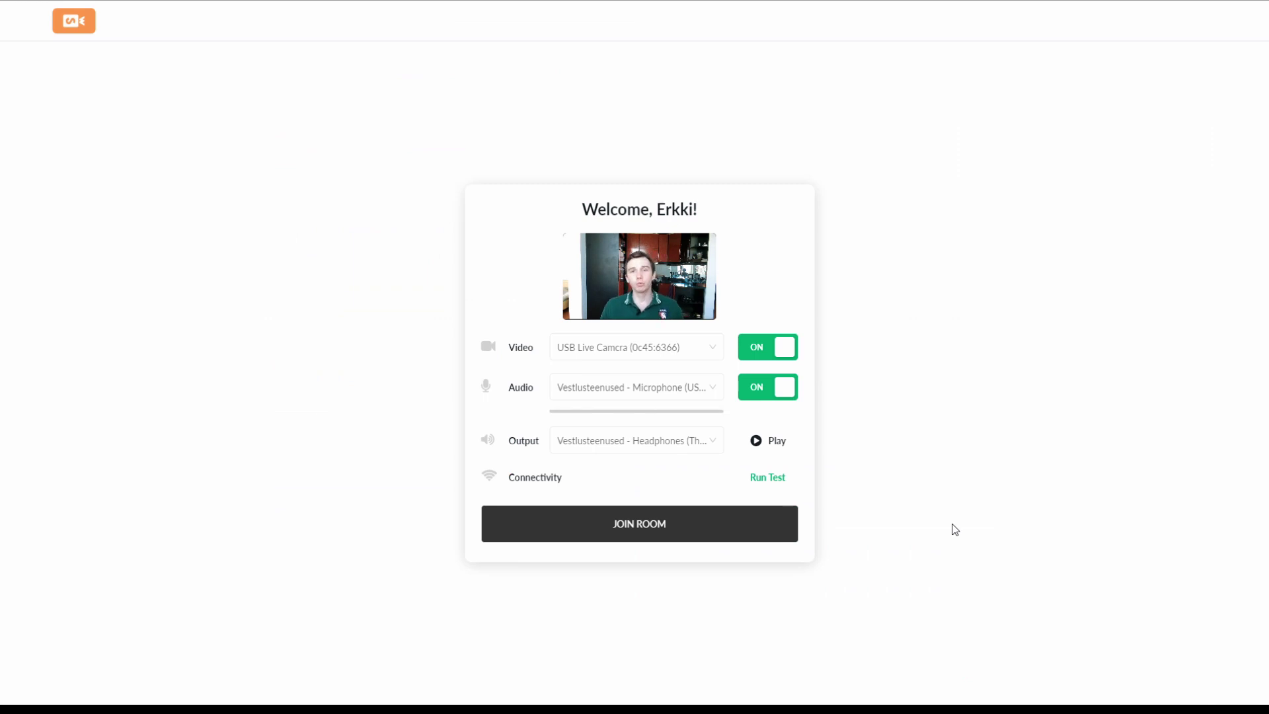
Step: Select the USB Live Camera and keep the current microphone
{"action": "left_click", "coordinate": [696, 352]}
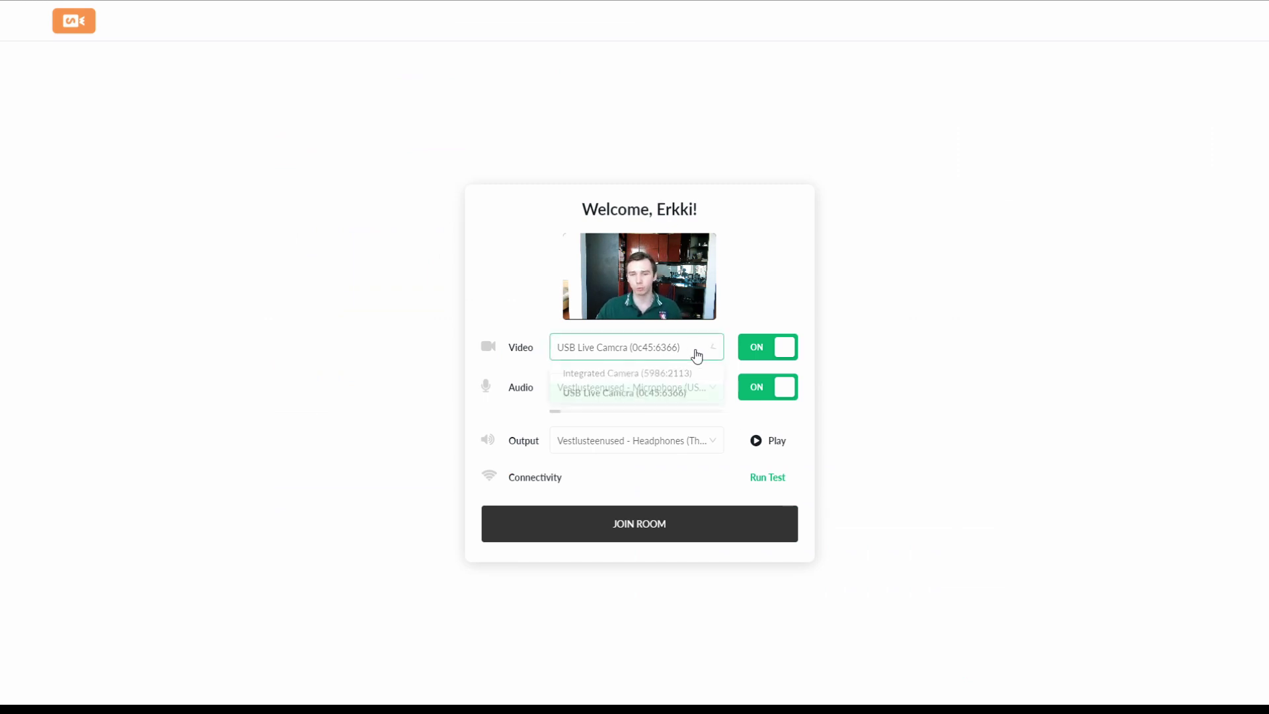
{"action": "left_click", "coordinate": [643, 393]}
{"action": "left_click", "coordinate": [642, 393]}
{"action": "left_click", "coordinate": [650, 391]}
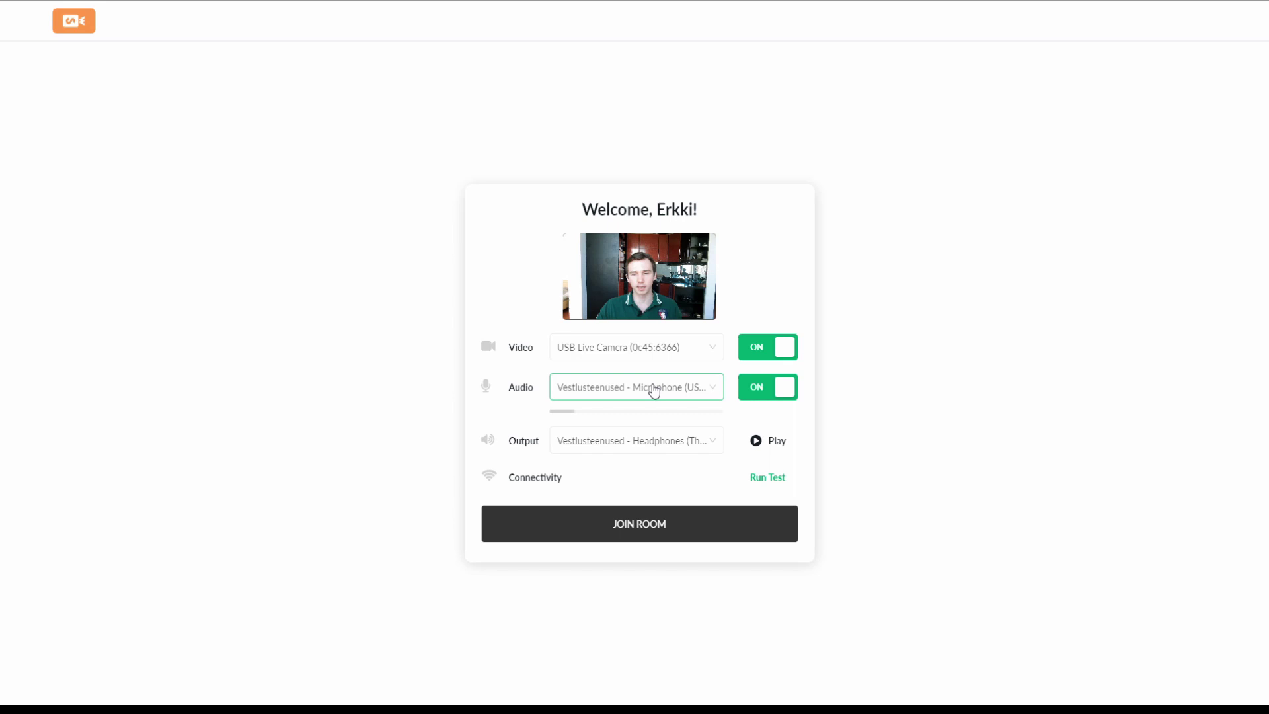
Step: Run the connection test, view its Excellent audio and Fair video details, and enter the room
{"action": "left_click", "coordinate": [777, 479]}
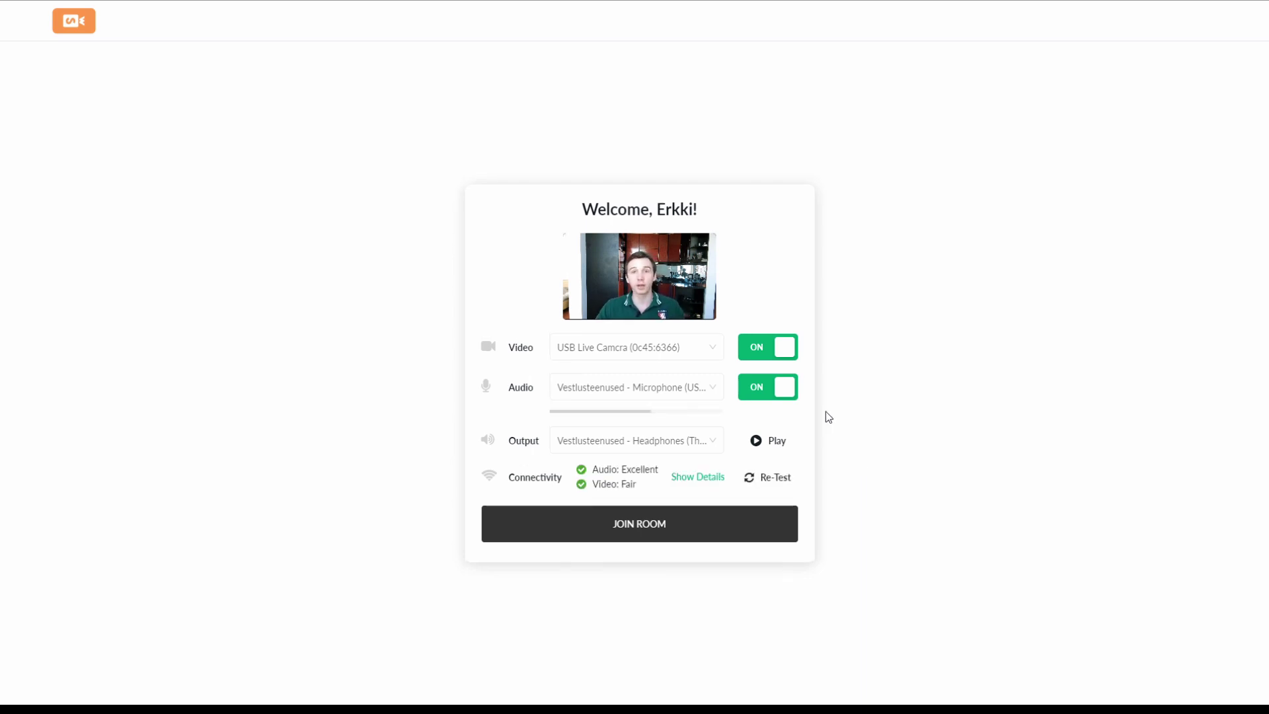
{"action": "left_click", "coordinate": [695, 477]}
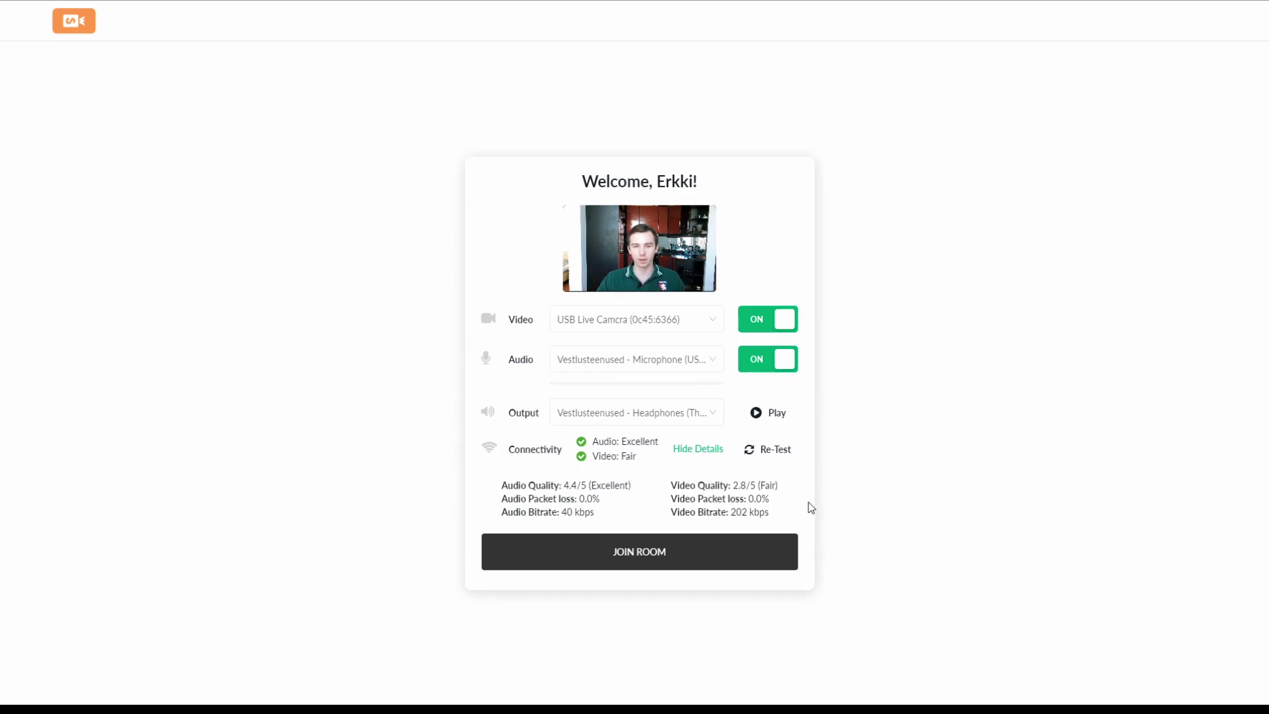
{"action": "left_click", "coordinate": [699, 552]}
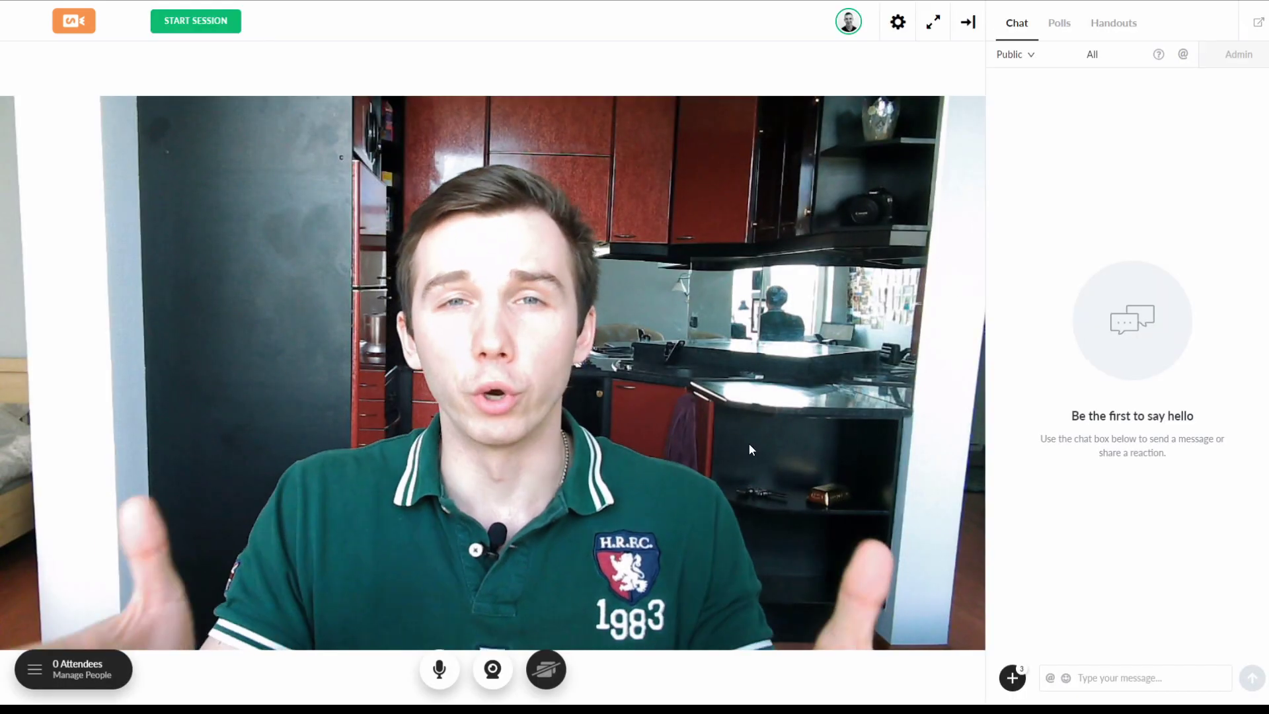
Step: Start the webinar session early so its timer begins running
{"action": "left_click", "coordinate": [207, 33]}
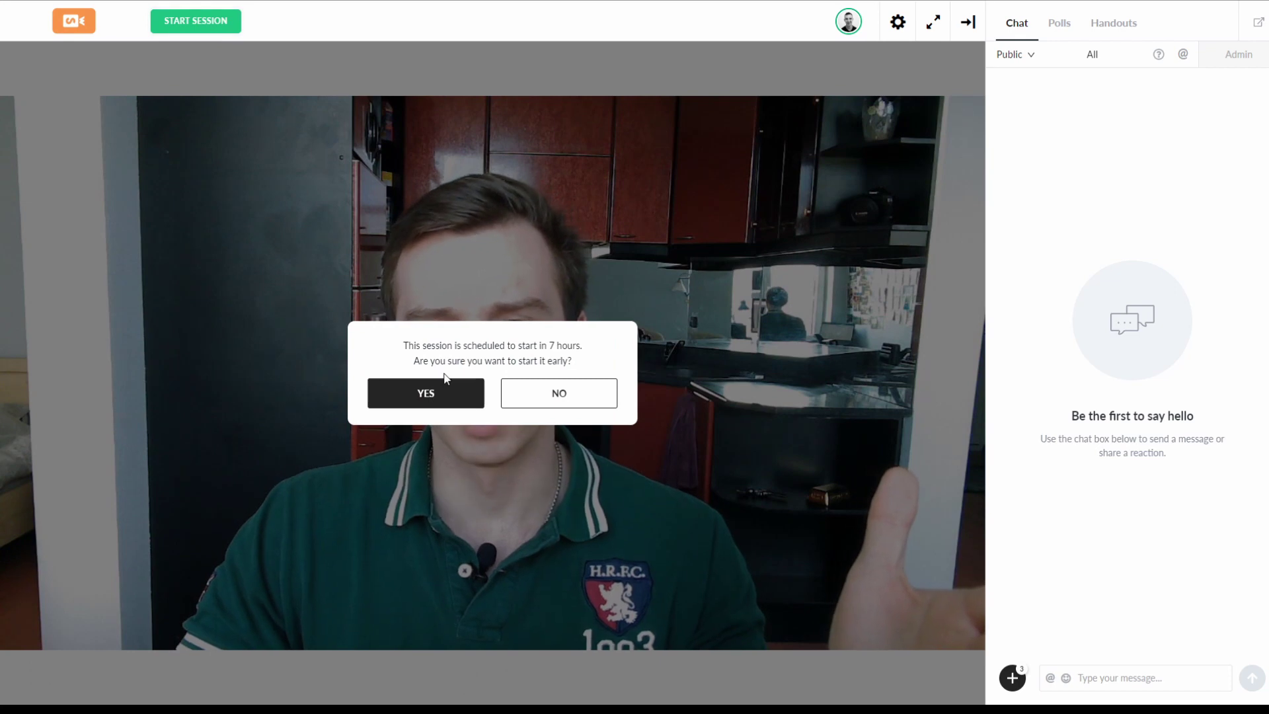
{"action": "left_click", "coordinate": [443, 400]}
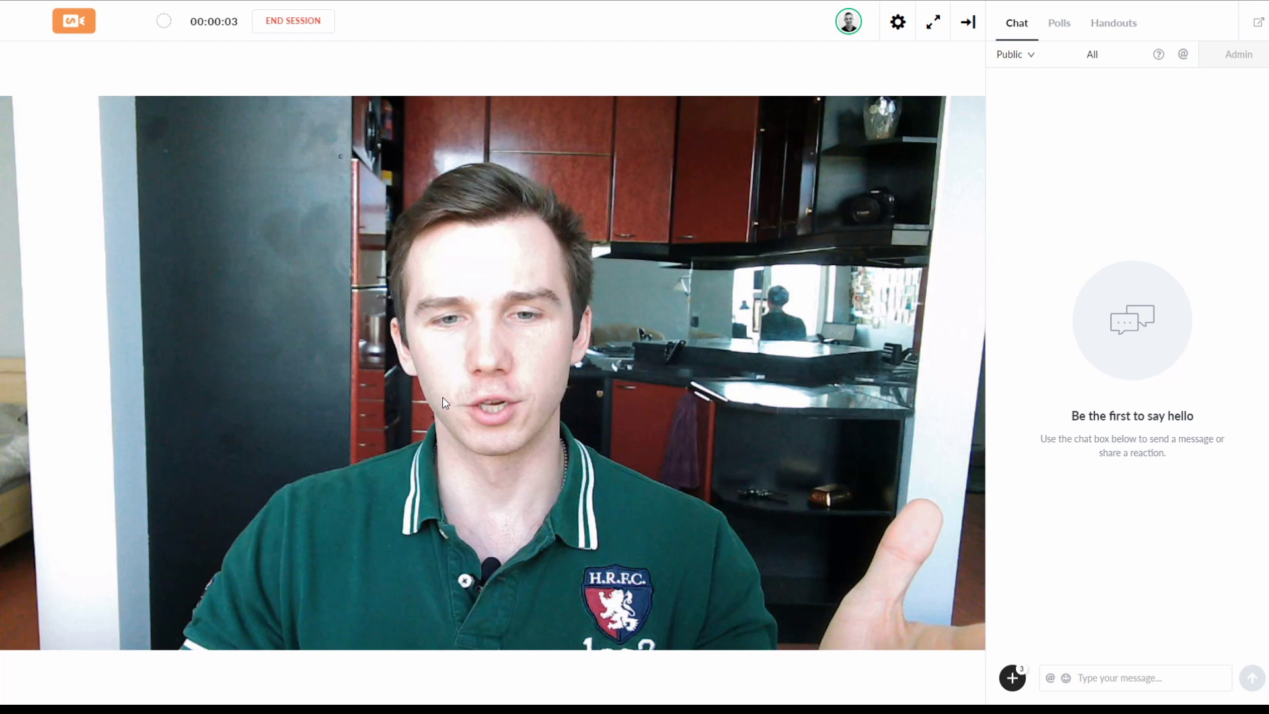
{"action": "mouse_move", "coordinate": [458, 313]}
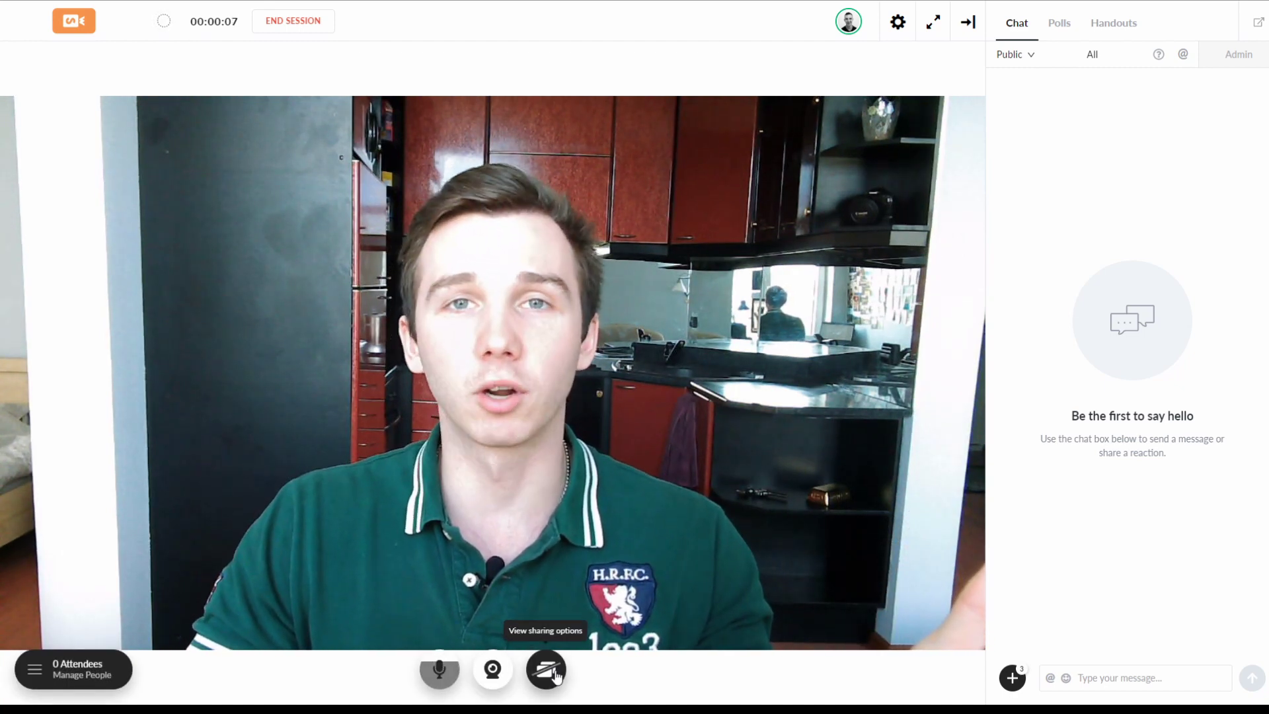
Step: Present the 'slides' presentation and advance to the Budget and Expenses slide
{"action": "left_click", "coordinate": [547, 669]}
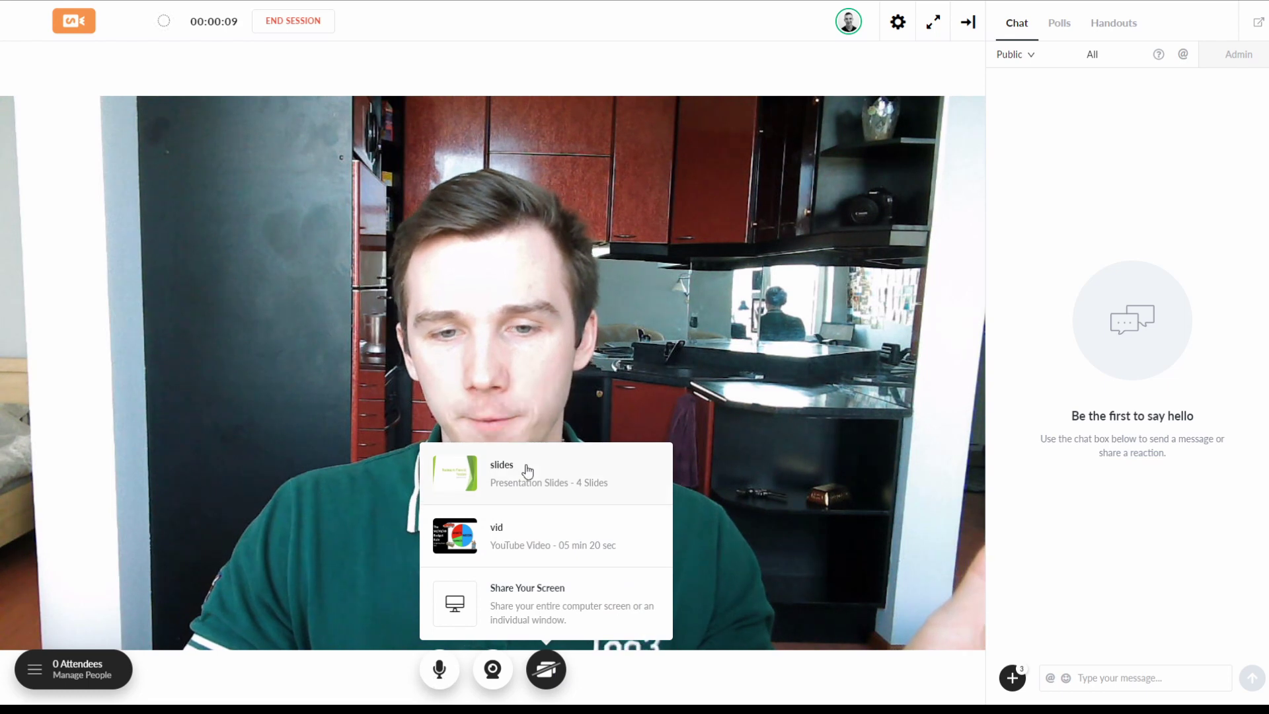
{"action": "left_click", "coordinate": [526, 472]}
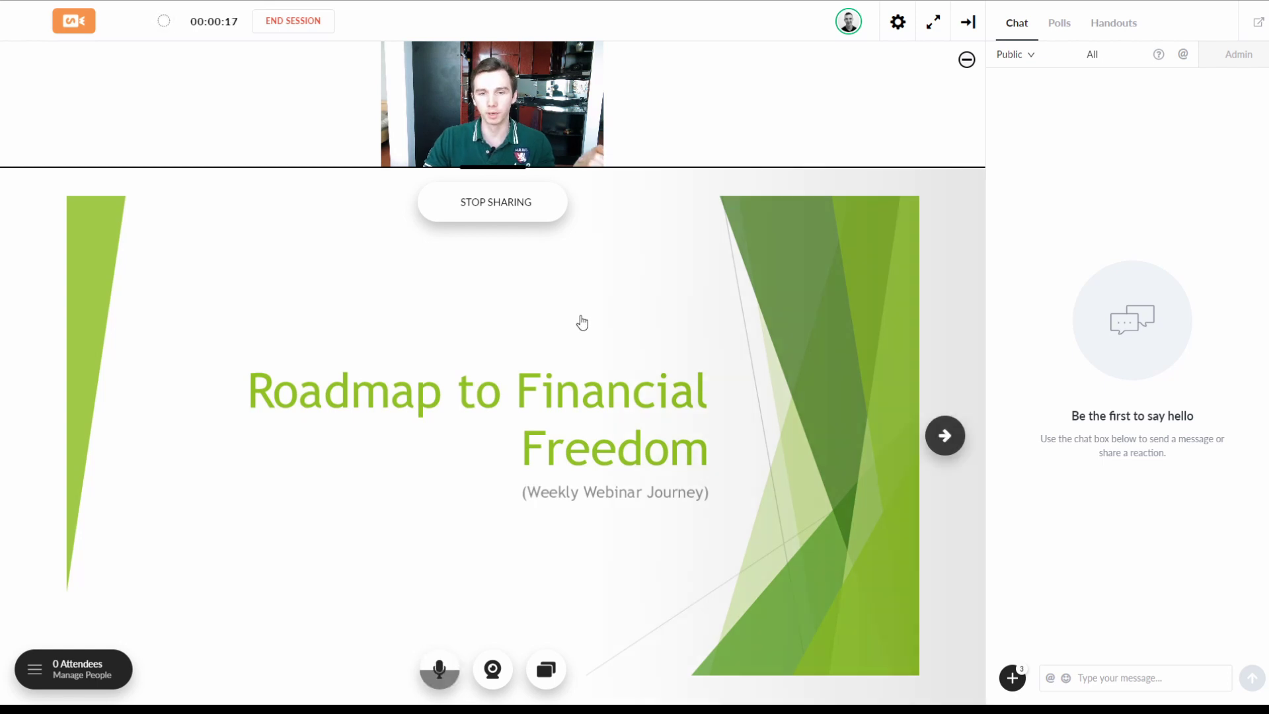
{"action": "left_click", "coordinate": [945, 434]}
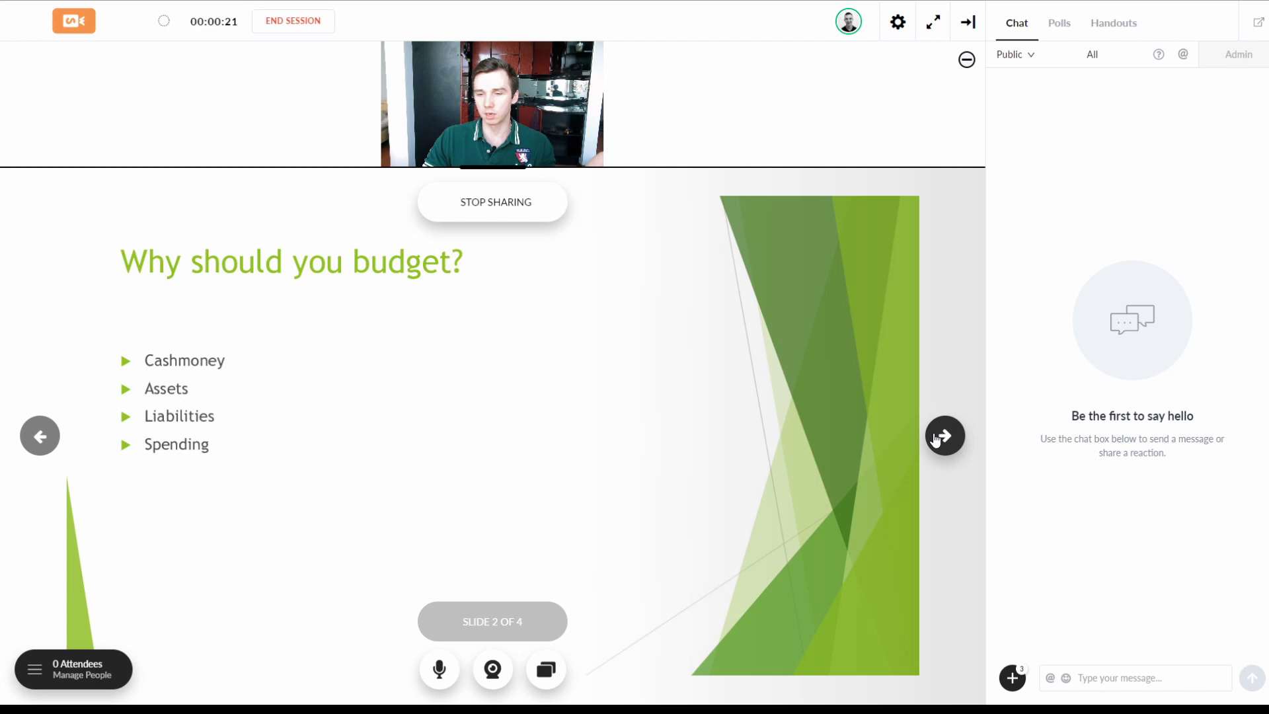
{"action": "left_click", "coordinate": [945, 435]}
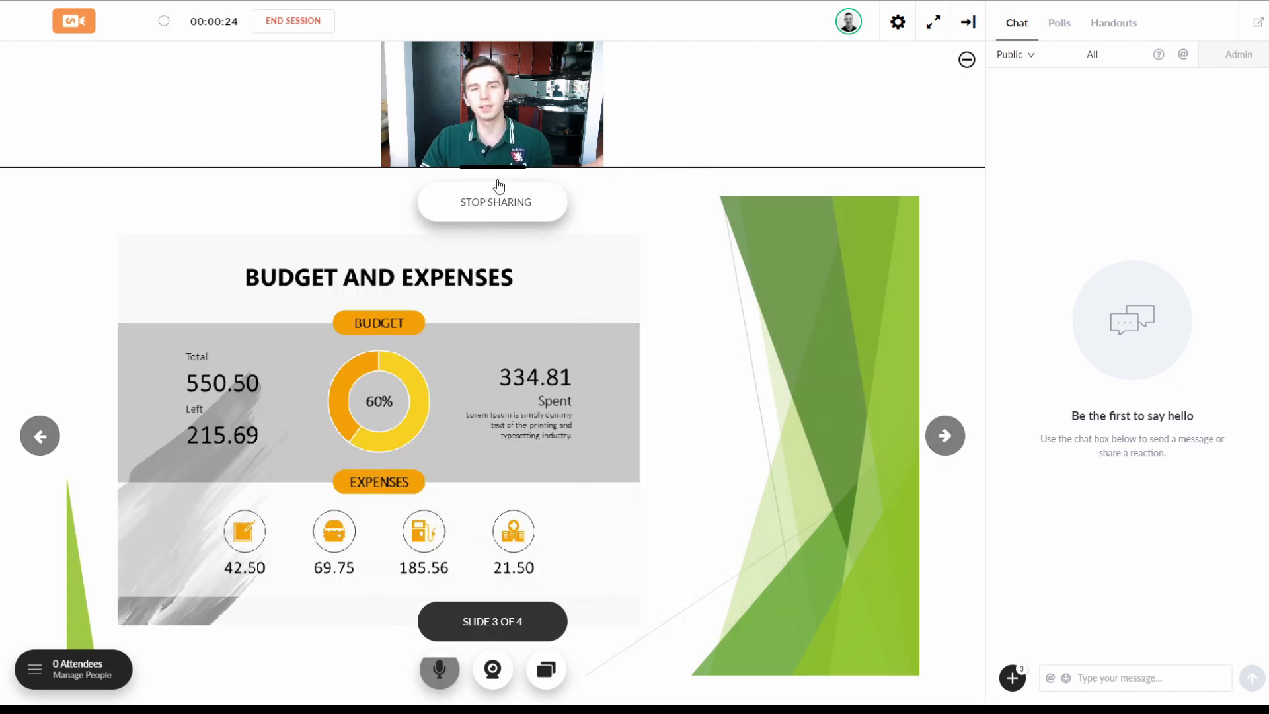
{"action": "left_click_drag", "start_coordinate": [496, 169], "coordinate": [496, 169]}
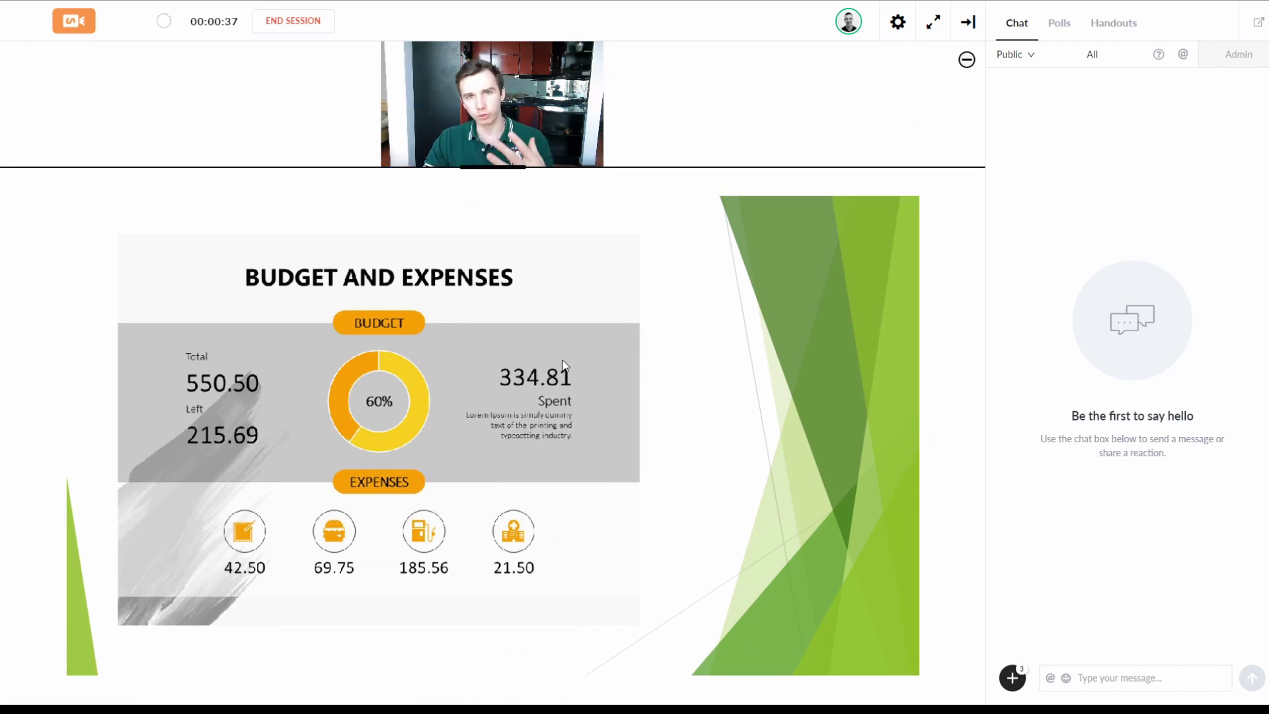
Step: Stop presenting the slides, then share the 'slides' presentation again
{"action": "left_click", "coordinate": [547, 670]}
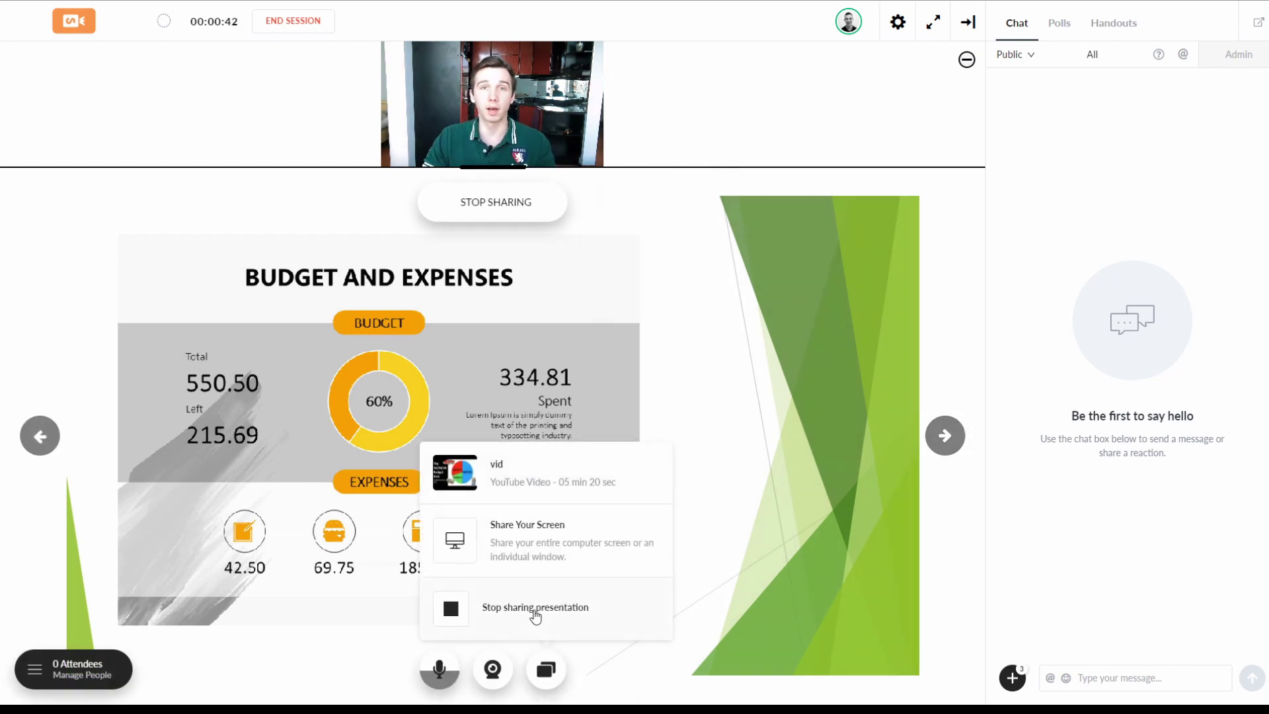
{"action": "left_click", "coordinate": [535, 612]}
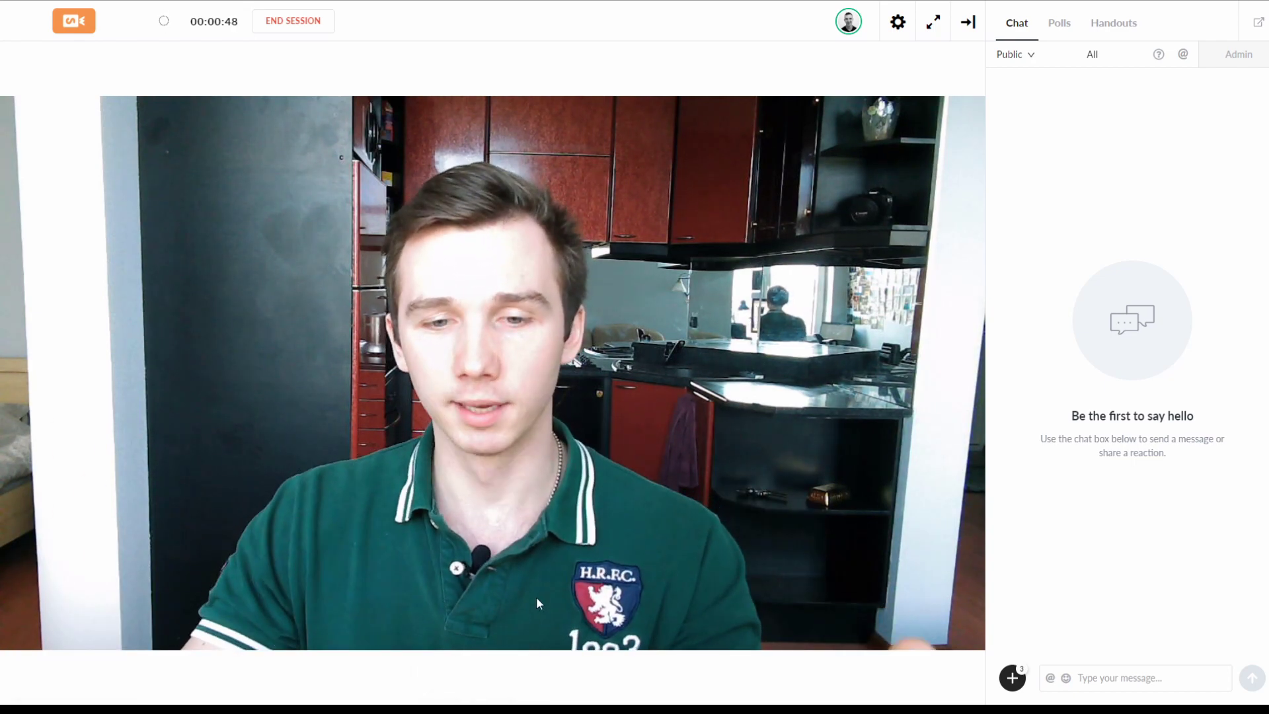
{"action": "left_click", "coordinate": [546, 668]}
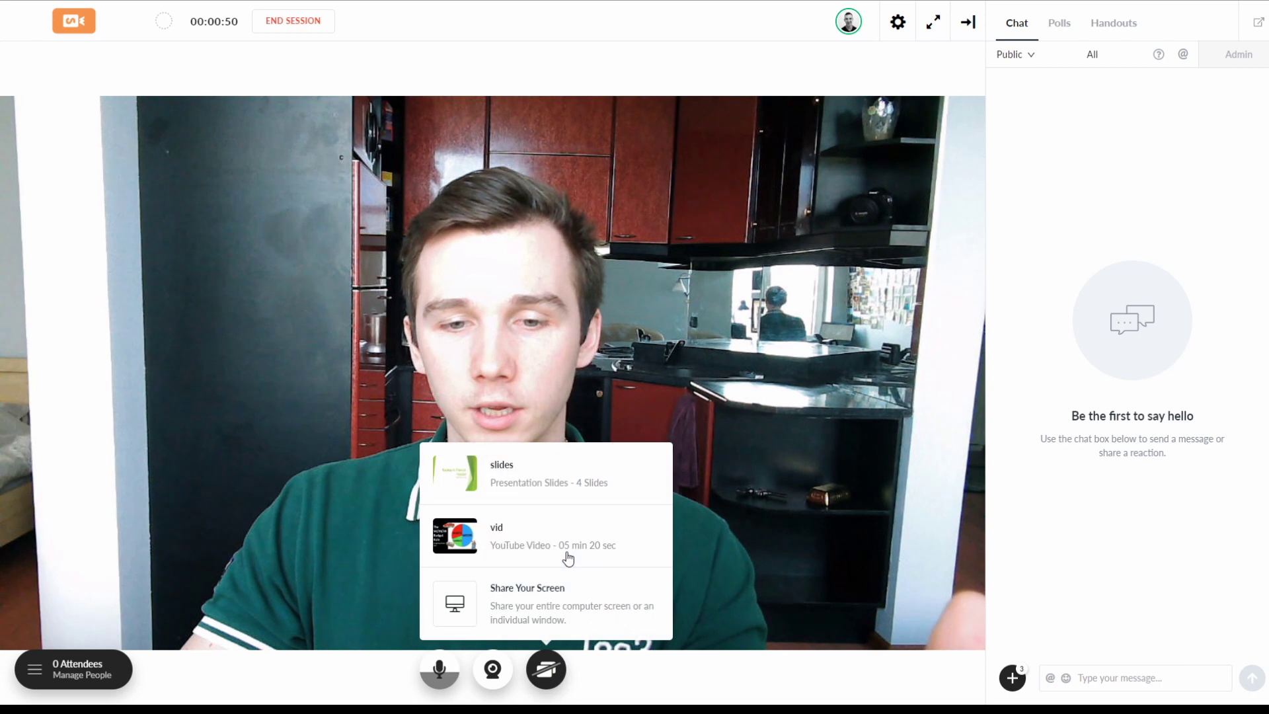
{"action": "left_click", "coordinate": [560, 481]}
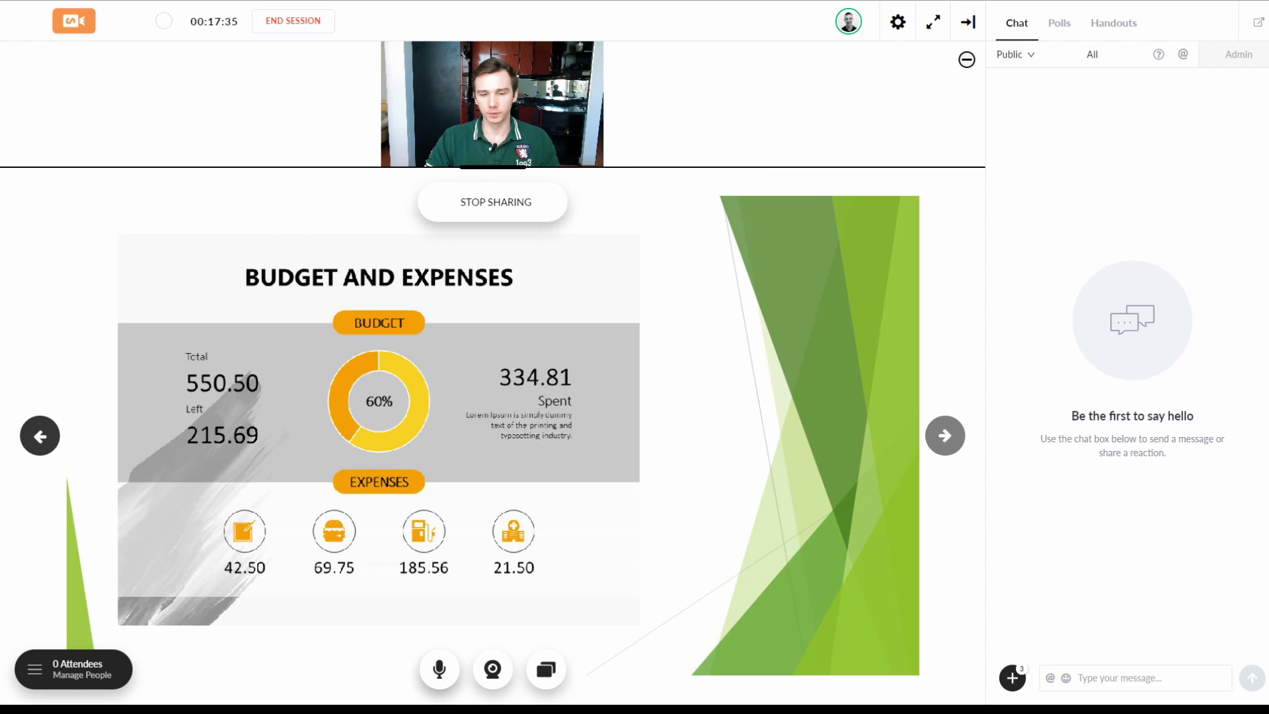
Step: Share Screen 2 showing the Monthly Budget worksheet with attendees
{"action": "left_click", "coordinate": [545, 669]}
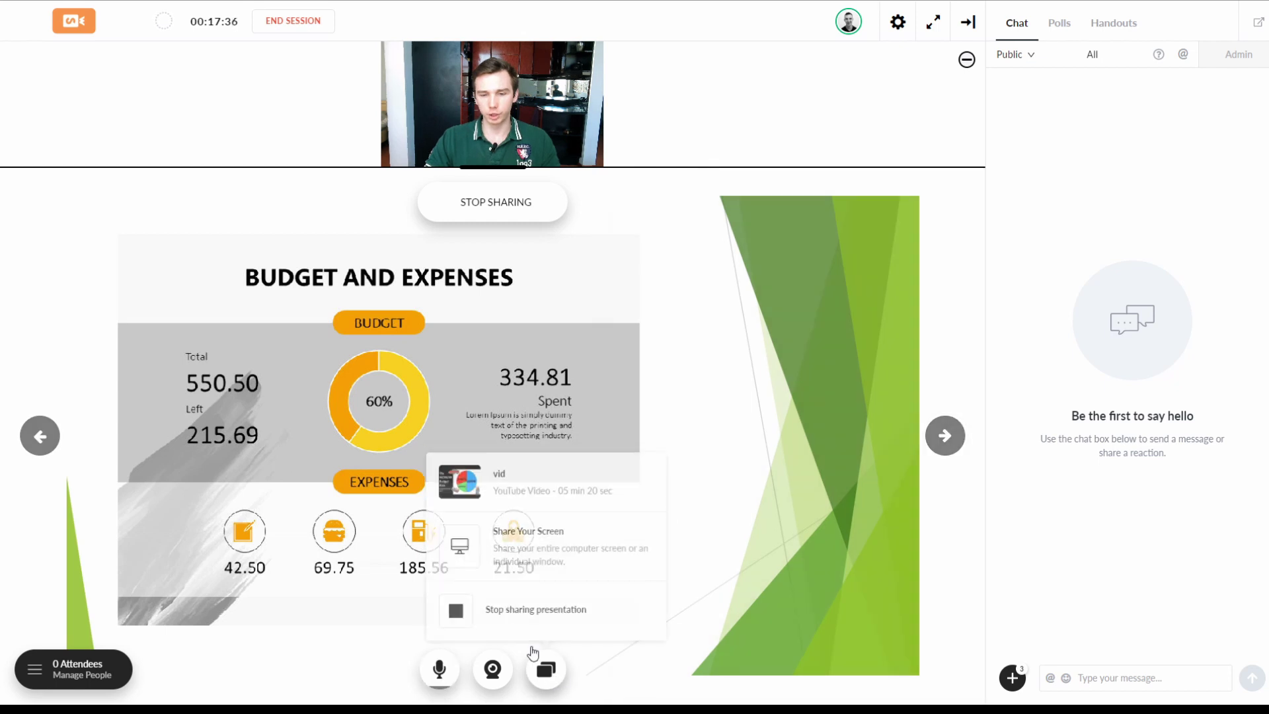
{"action": "left_click", "coordinate": [506, 541]}
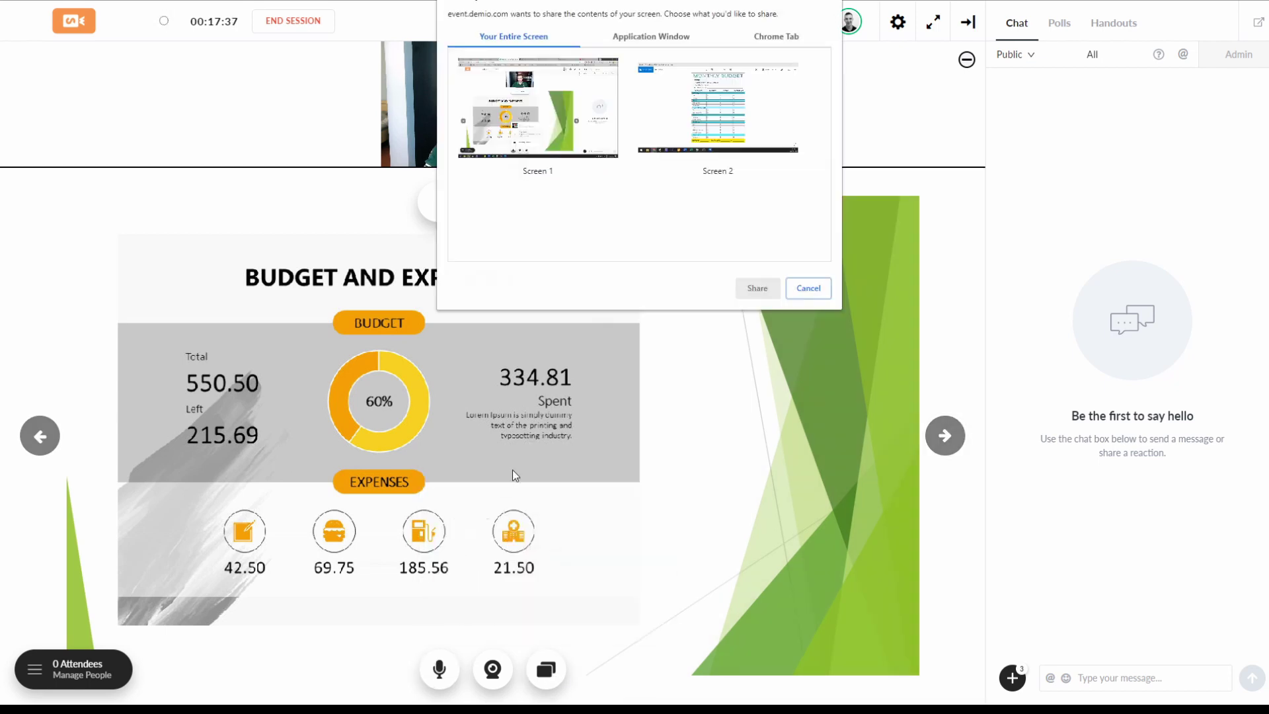
{"action": "left_click", "coordinate": [652, 37]}
{"action": "key", "text": "Left"}
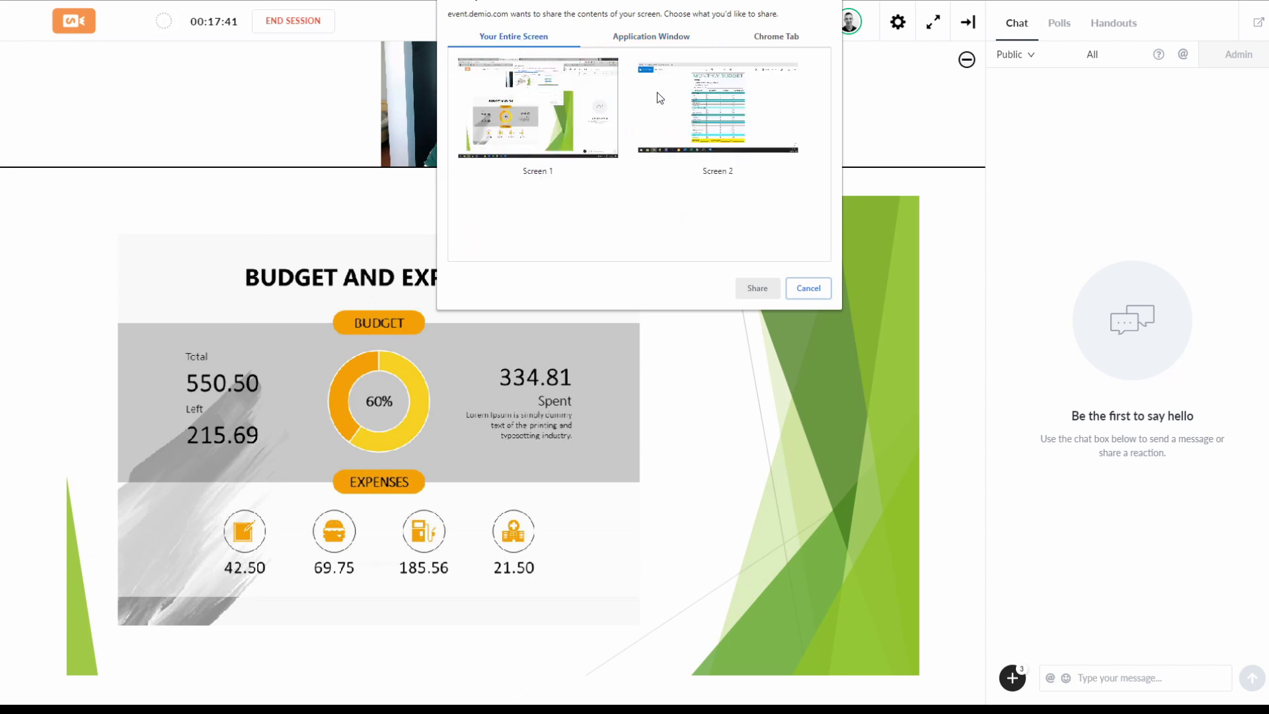
{"action": "left_click", "coordinate": [784, 125]}
{"action": "left_click", "coordinate": [757, 287]}
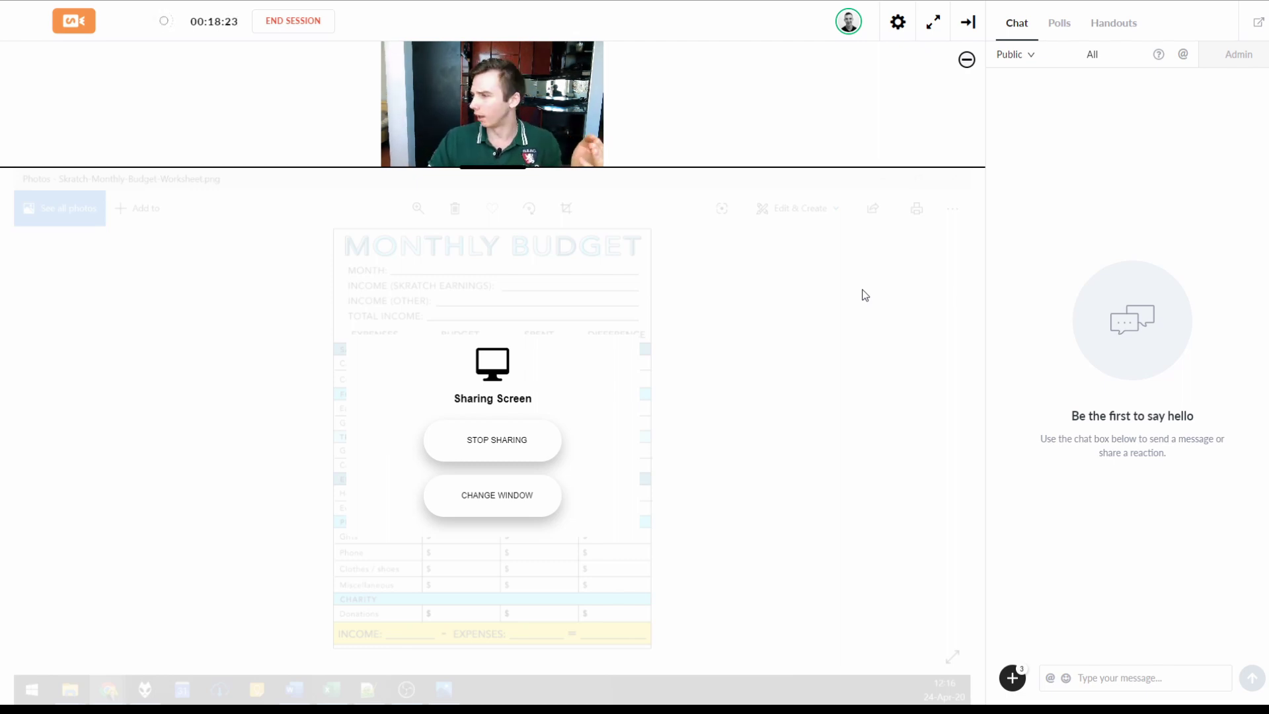
{"action": "mouse_move", "coordinate": [893, 255]}
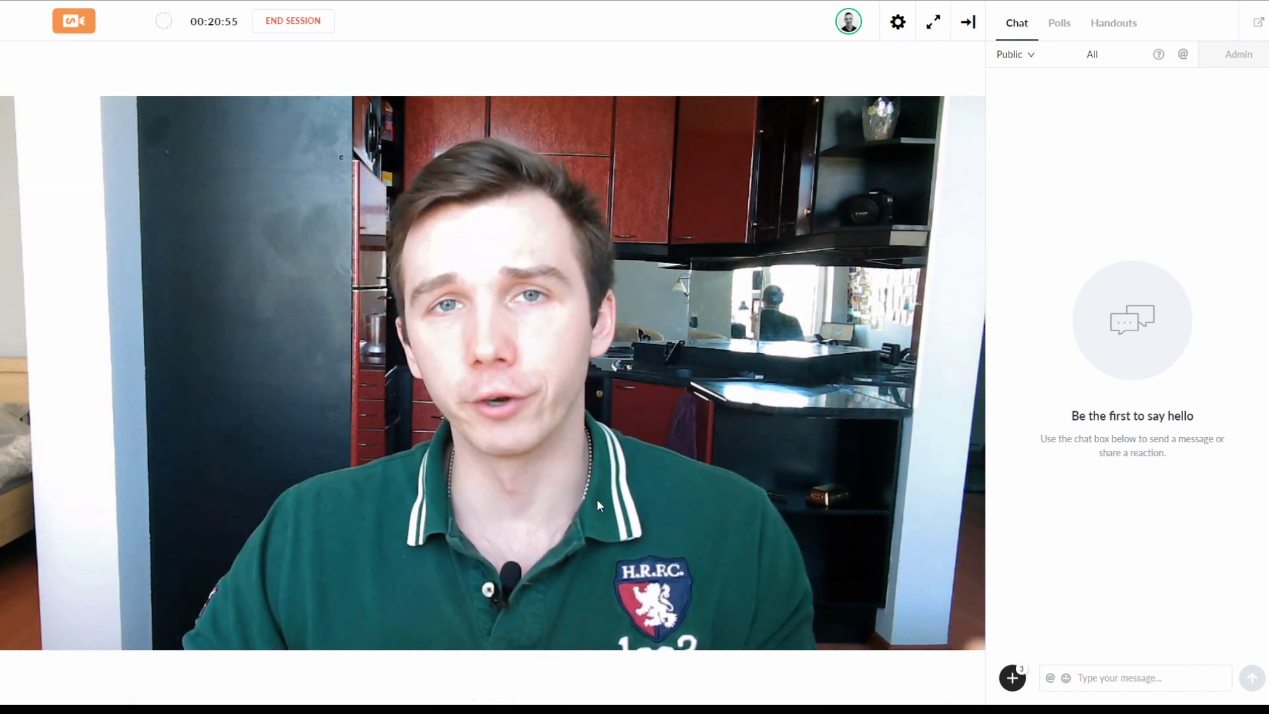
Step: Share the vid YouTube video, pause and resume it, pause at 0:22, then stop sharing
{"action": "mouse_move", "coordinate": [557, 668]}
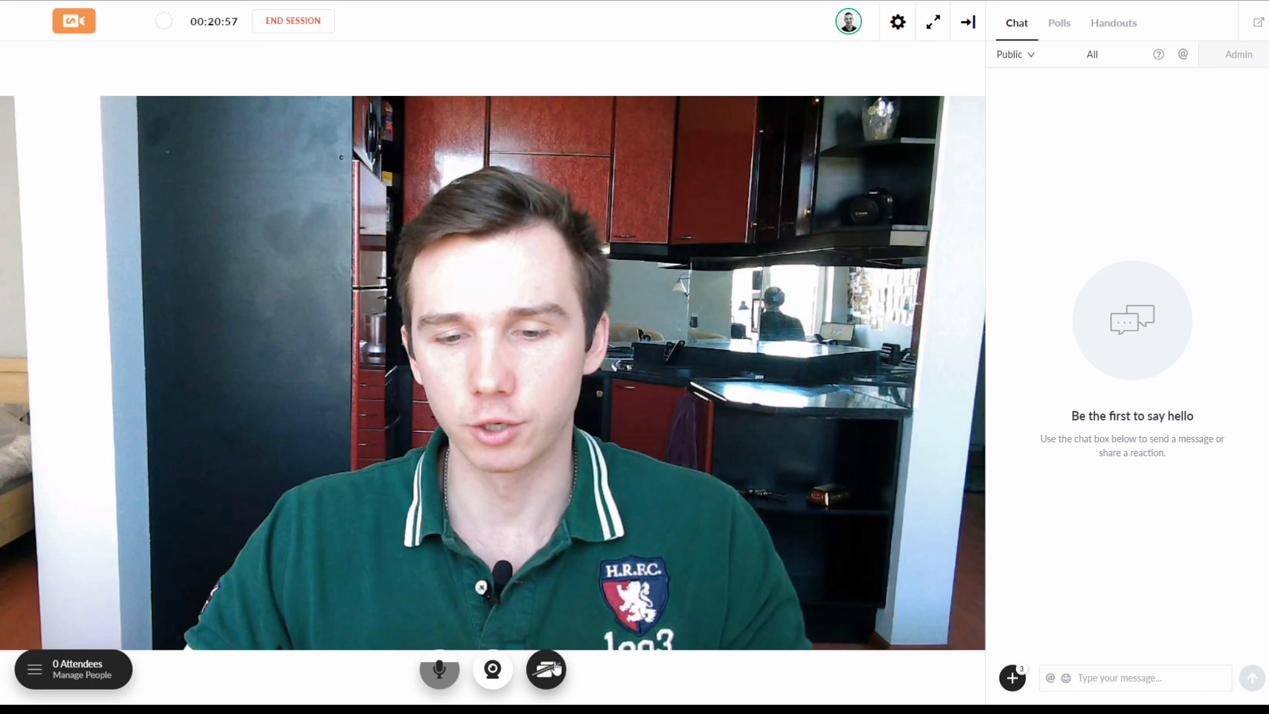
{"action": "left_click", "coordinate": [557, 669]}
{"action": "left_click", "coordinate": [527, 529]}
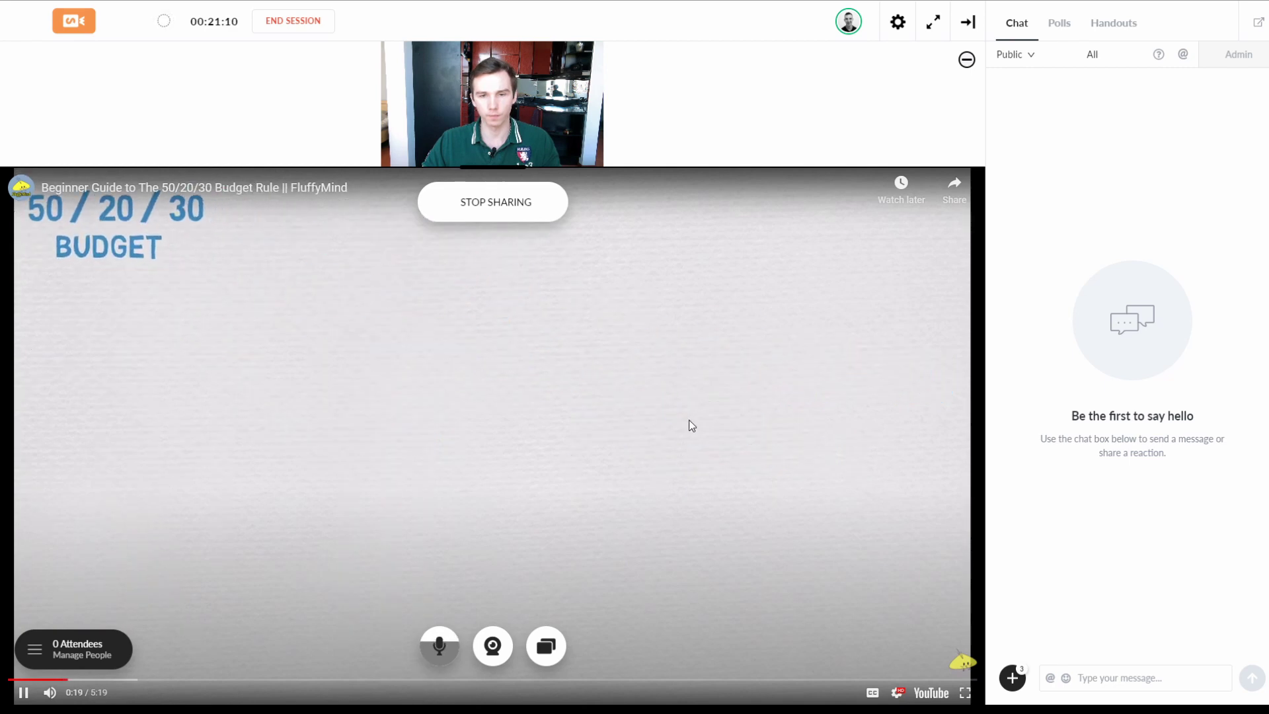
{"action": "left_click", "coordinate": [689, 425]}
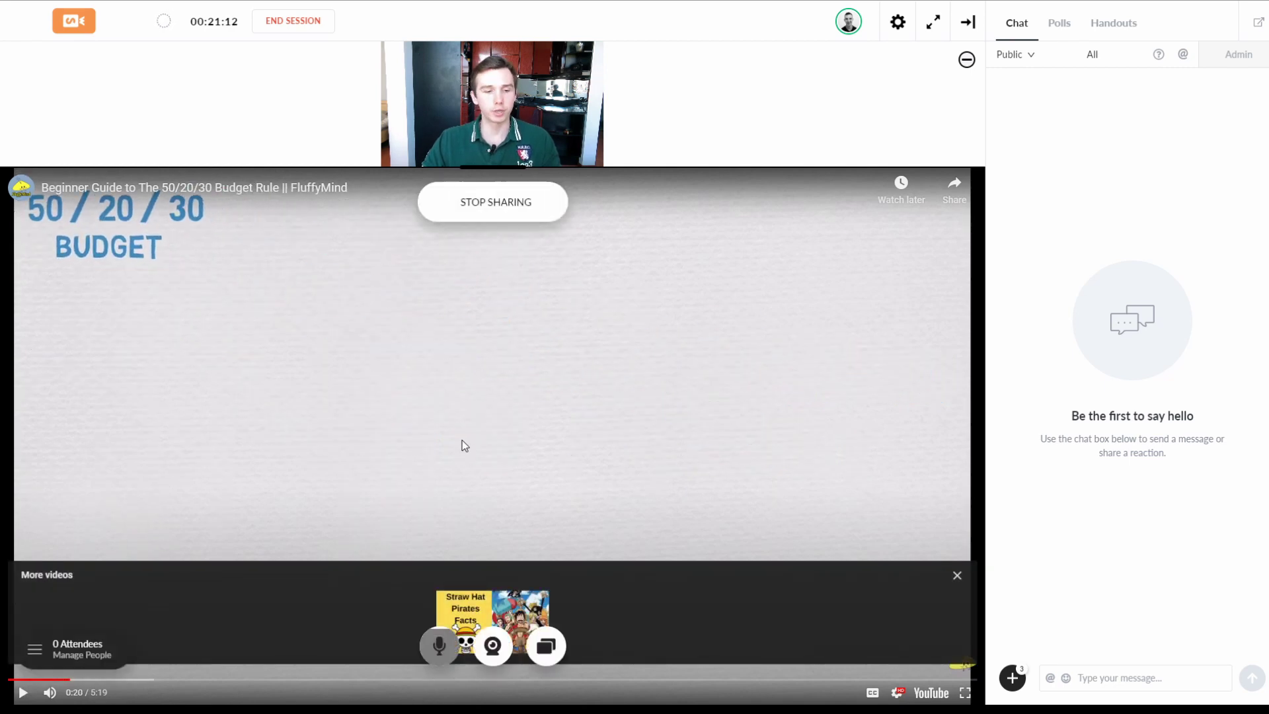
{"action": "left_click", "coordinate": [552, 375]}
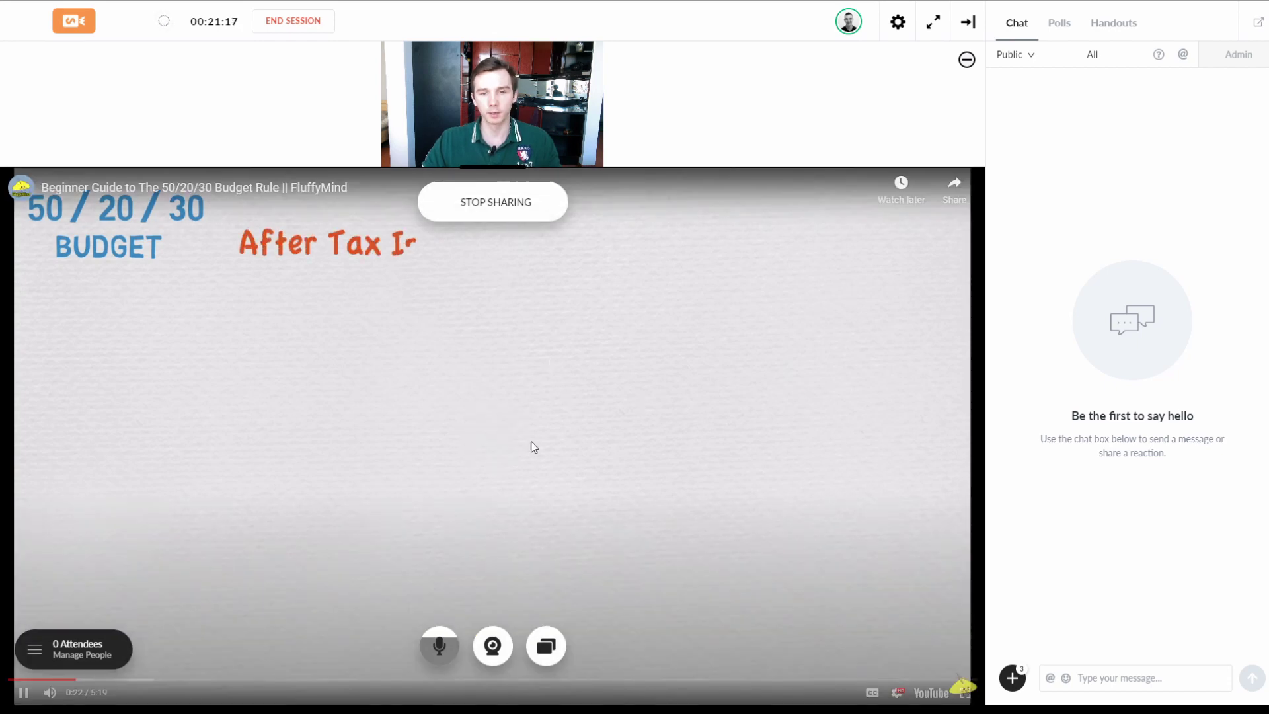
{"action": "left_click", "coordinate": [383, 477]}
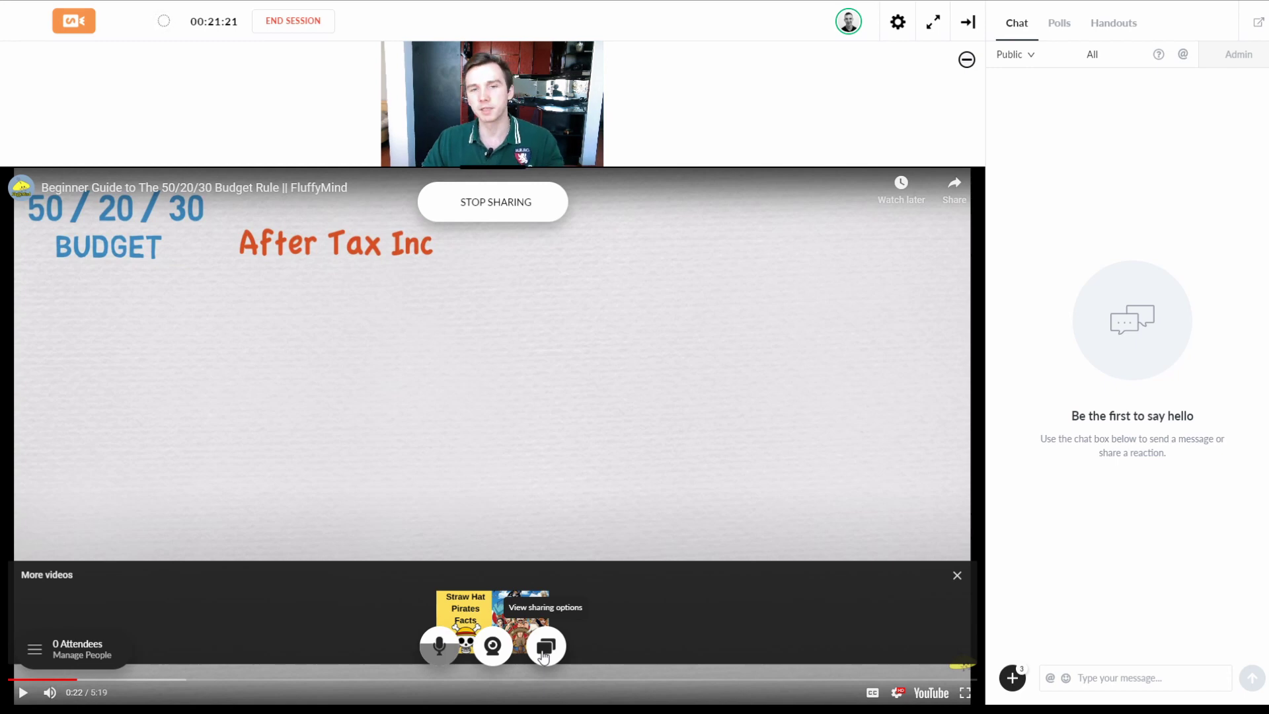
{"action": "left_click", "coordinate": [543, 655]}
{"action": "left_click", "coordinate": [532, 583]}
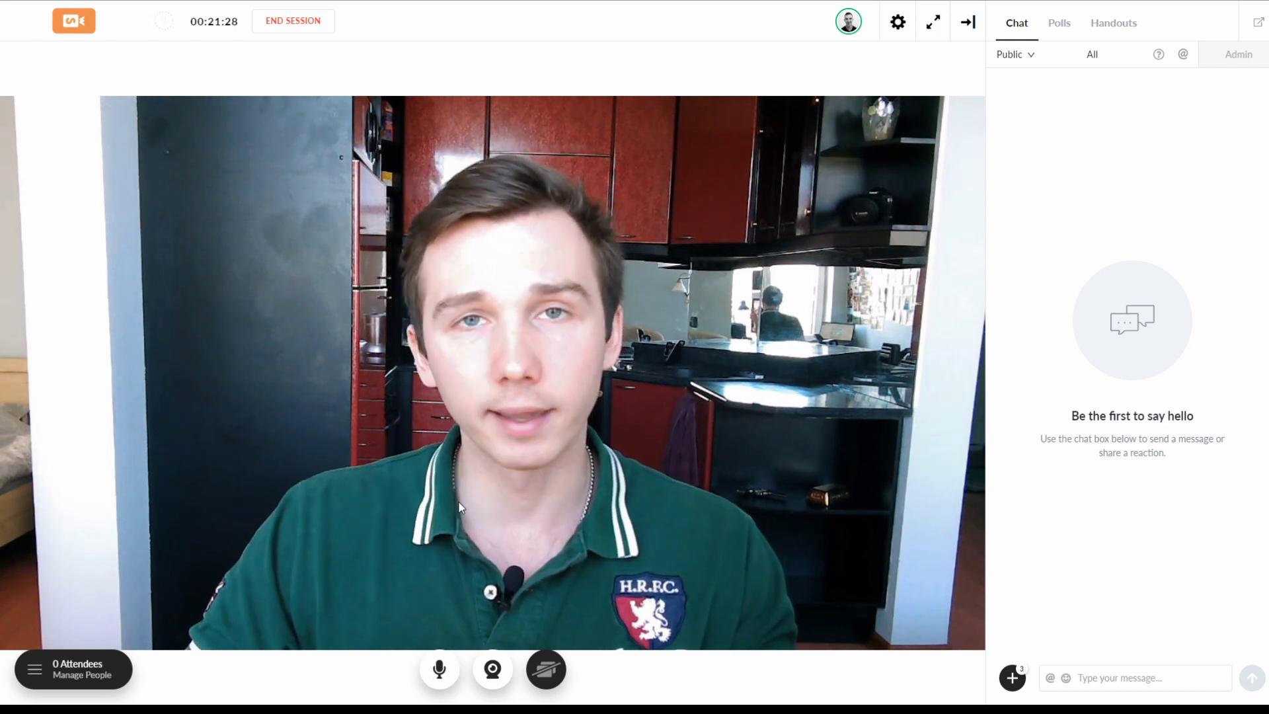
Step: Share the YouTube video a second time, pause it, and stop sharing
{"action": "left_click", "coordinate": [549, 669]}
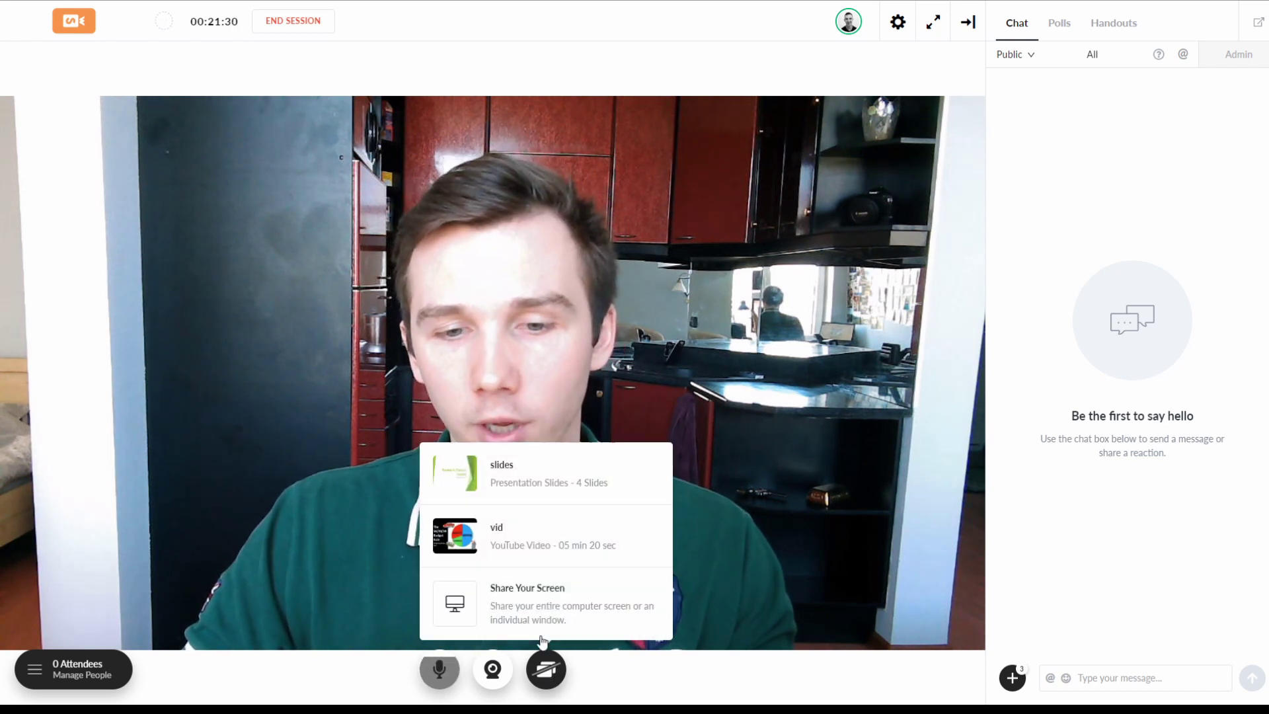
{"action": "left_click", "coordinate": [539, 539]}
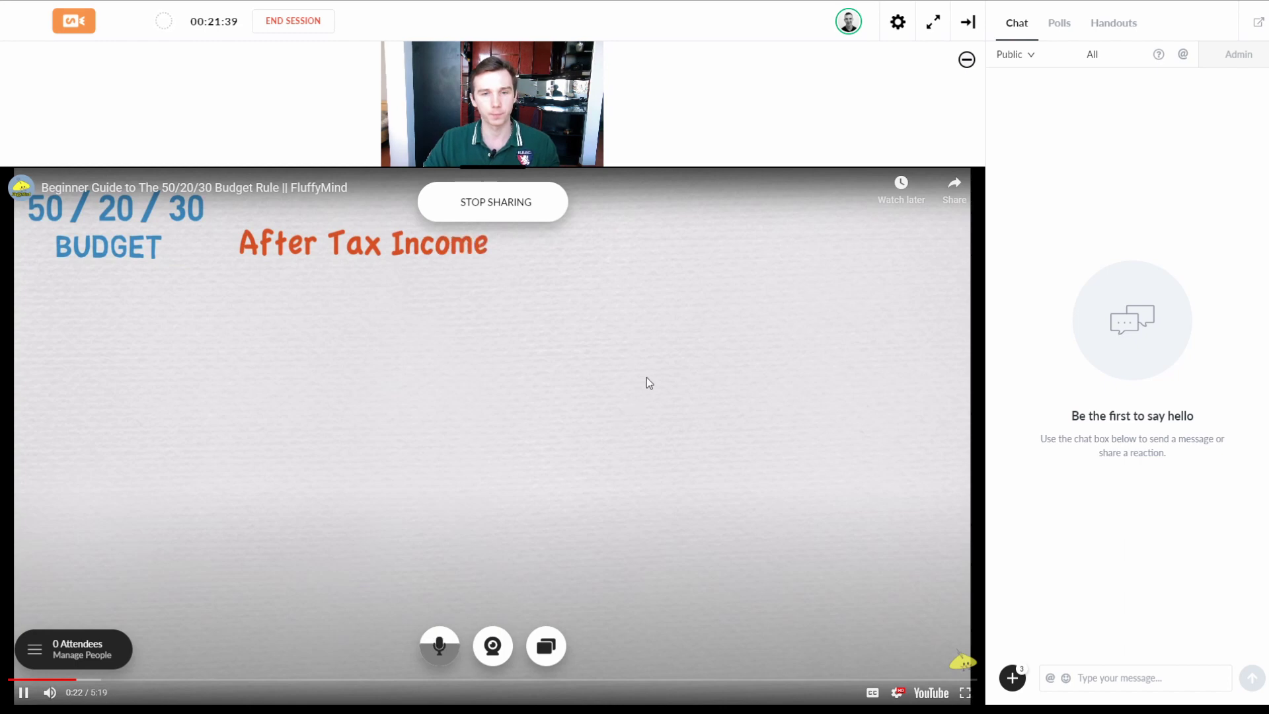
{"action": "left_click", "coordinate": [664, 351]}
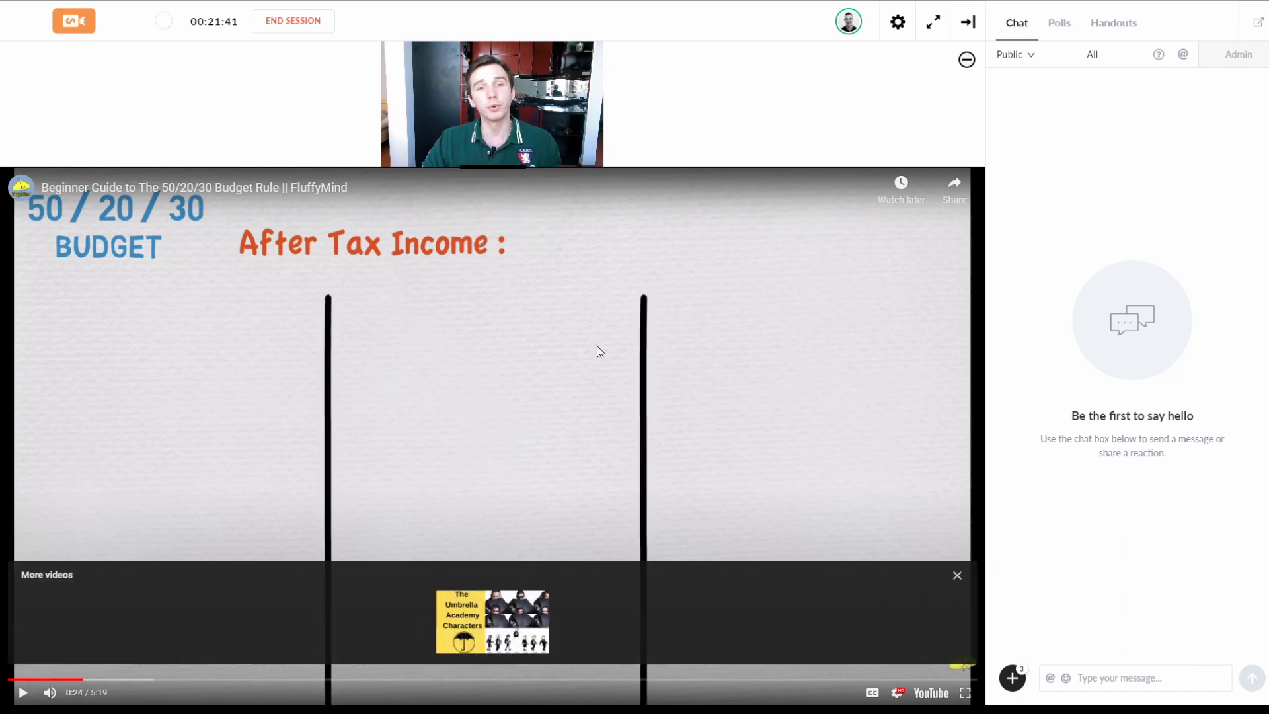
{"action": "left_click", "coordinate": [507, 210]}
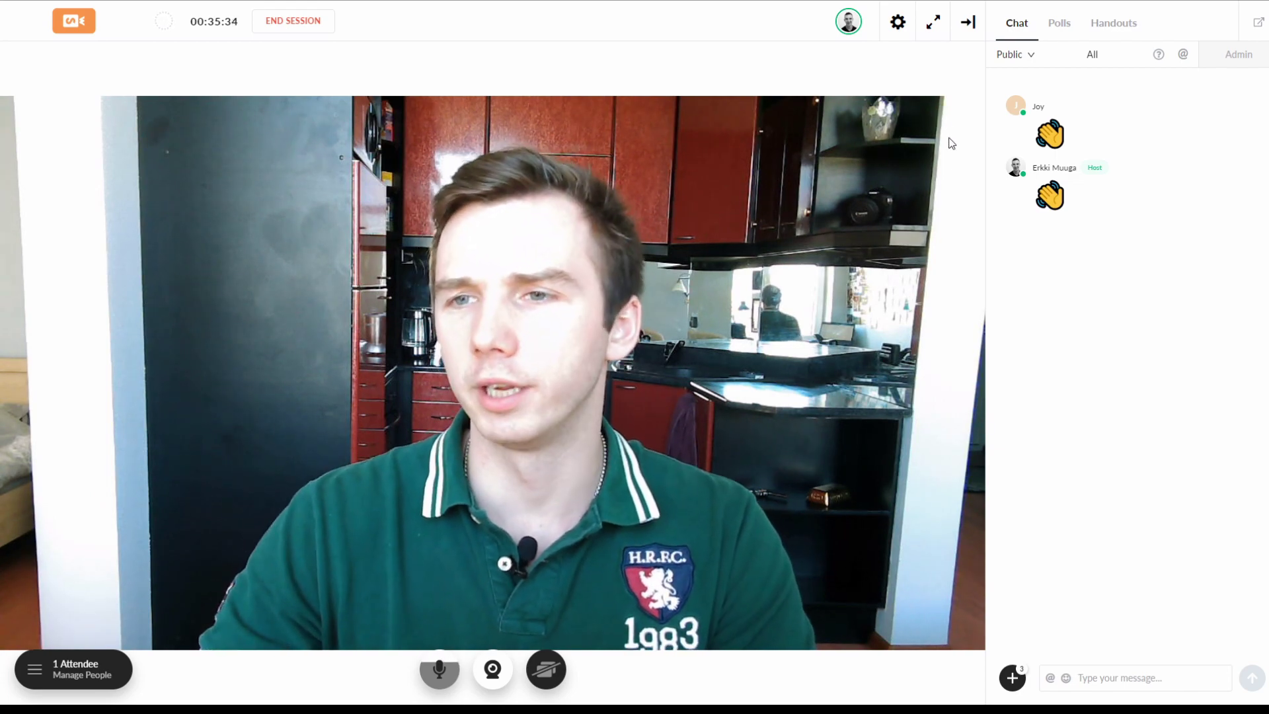
Step: Collapse the chat panel, reopen it, then collapse it again so the webcam fills the stage
{"action": "left_click", "coordinate": [968, 23]}
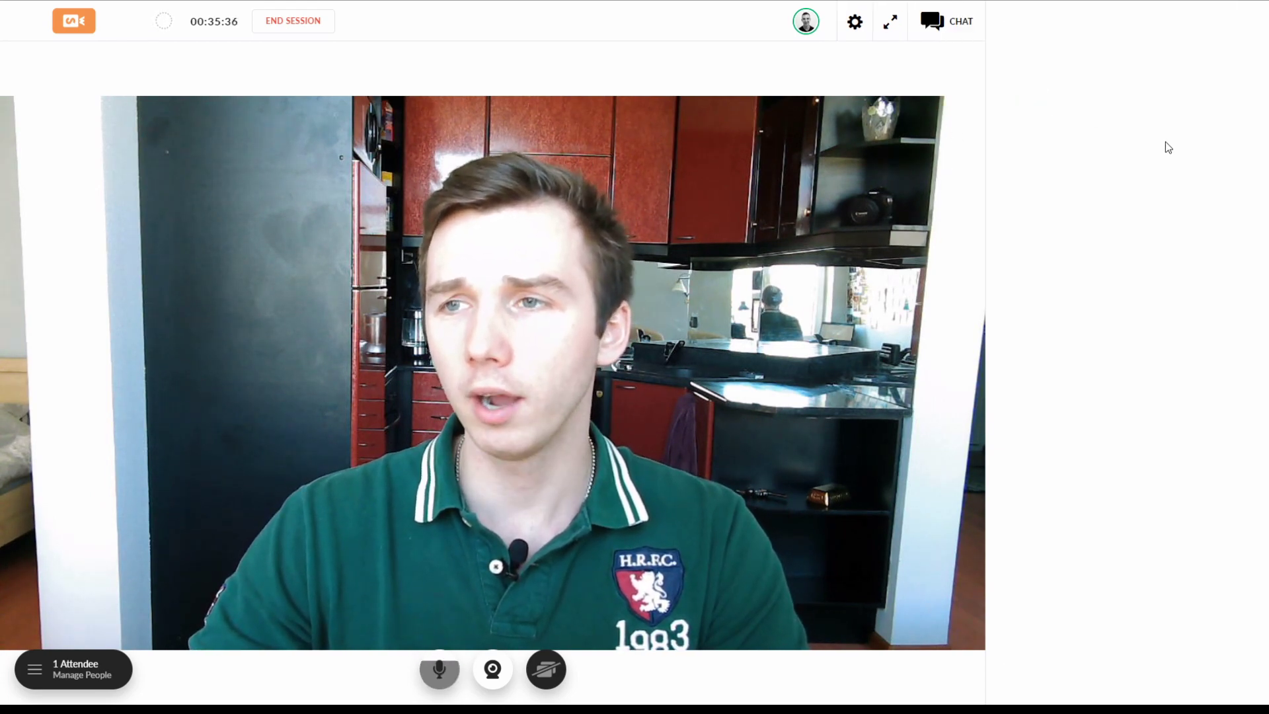
{"action": "left_click", "coordinate": [1227, 21]}
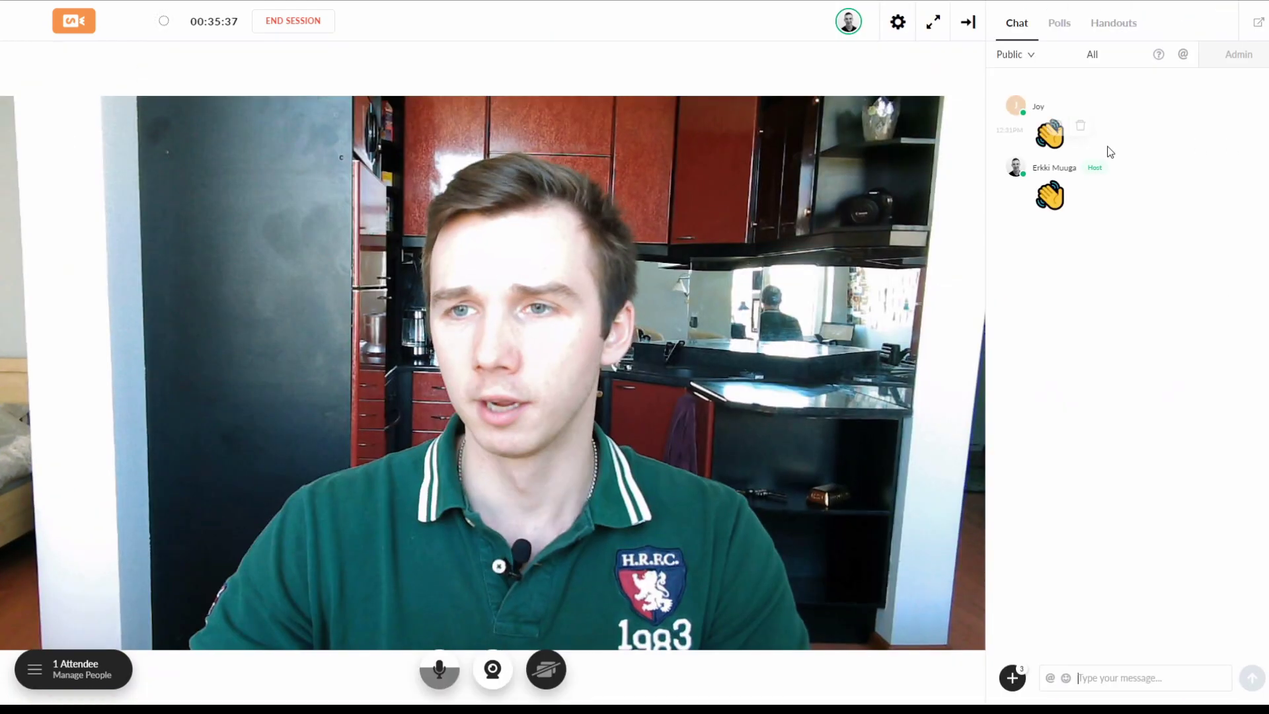
{"action": "left_click", "coordinate": [968, 21]}
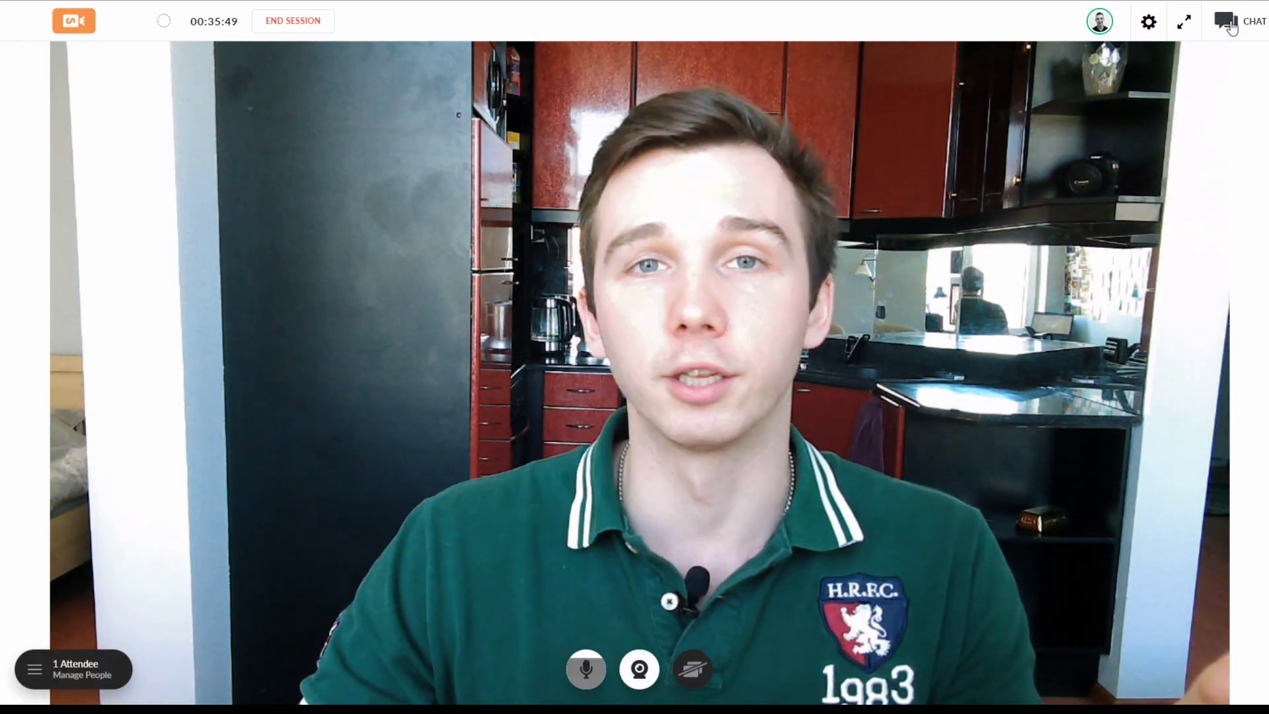
Step: Mark the attendee's budget chat message as a question, answer it live, and finish answering
{"action": "left_click", "coordinate": [1230, 27]}
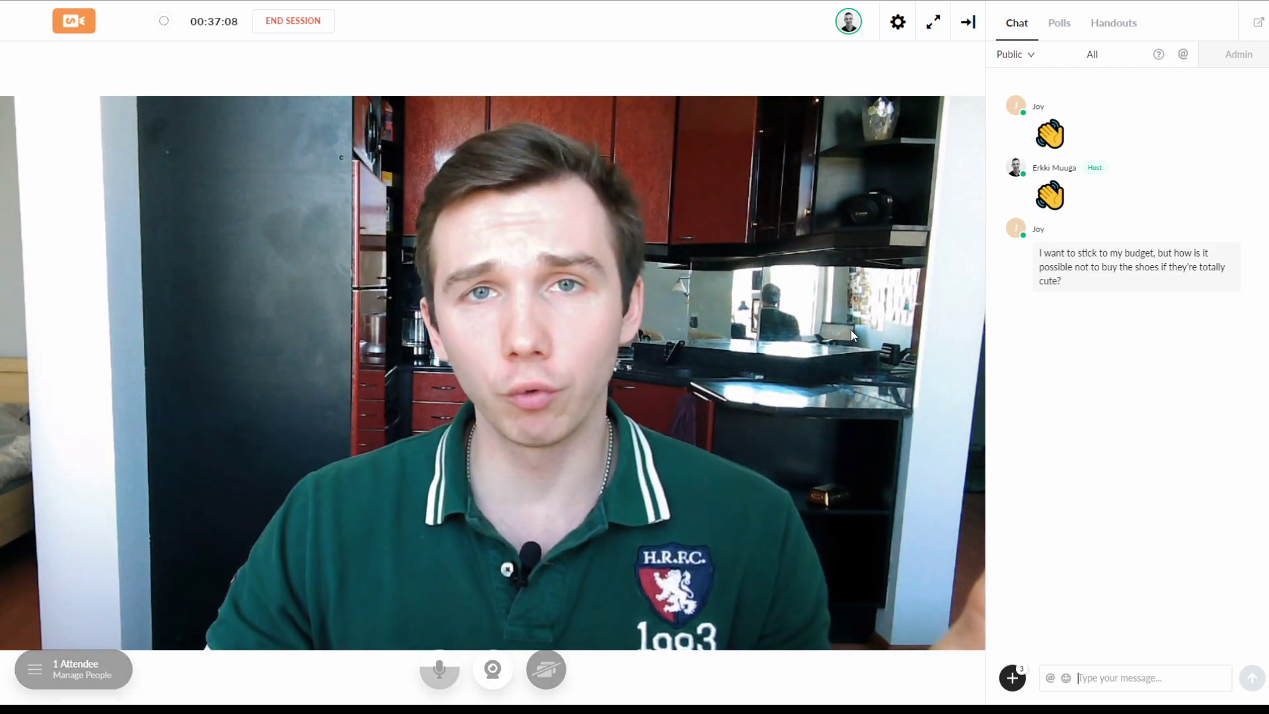
{"action": "mouse_move", "coordinate": [1223, 251]}
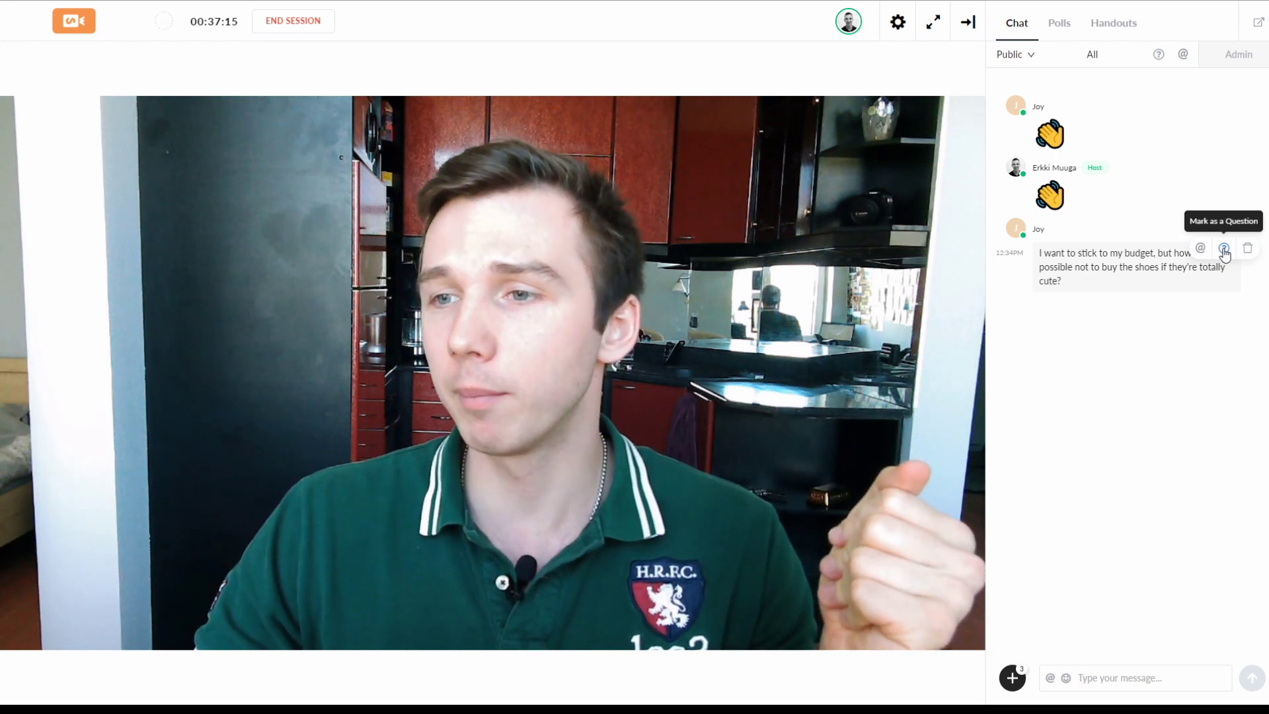
{"action": "left_click", "coordinate": [1223, 250]}
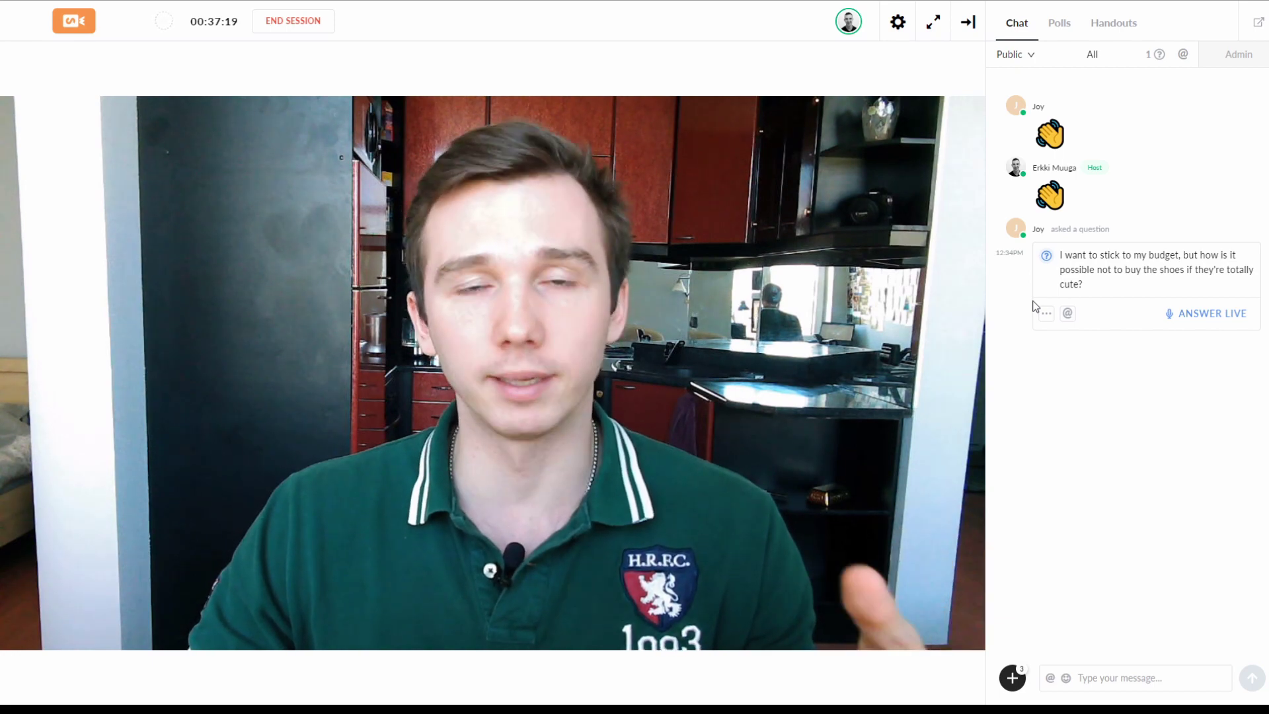
{"action": "left_click", "coordinate": [1213, 315]}
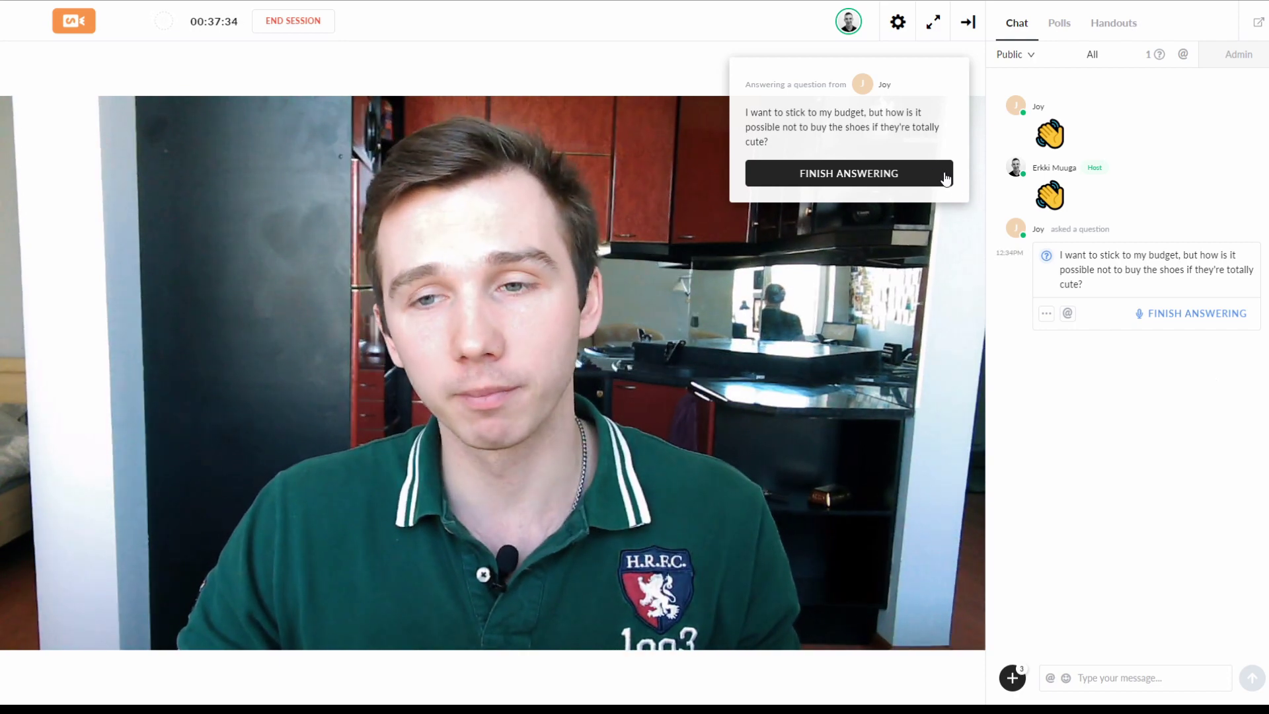
{"action": "left_click", "coordinate": [910, 184]}
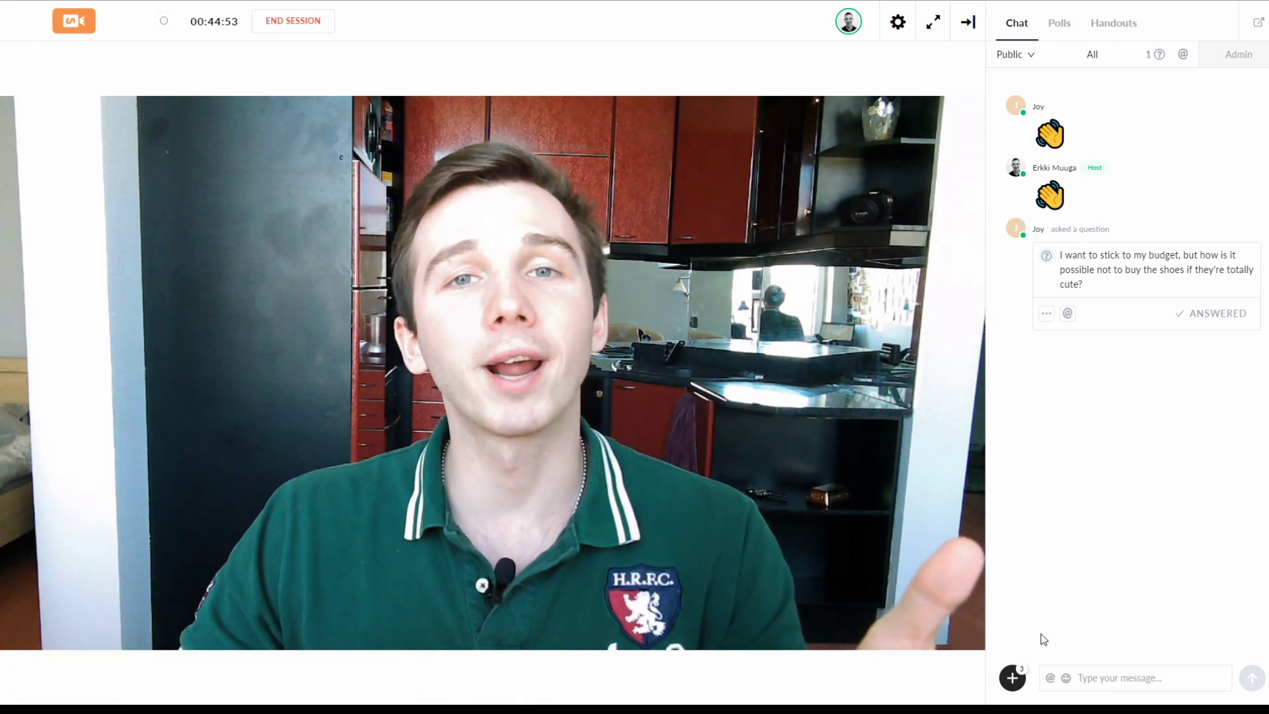
Step: Share the savings poll with attendees and view its live results
{"action": "left_click", "coordinate": [1013, 679]}
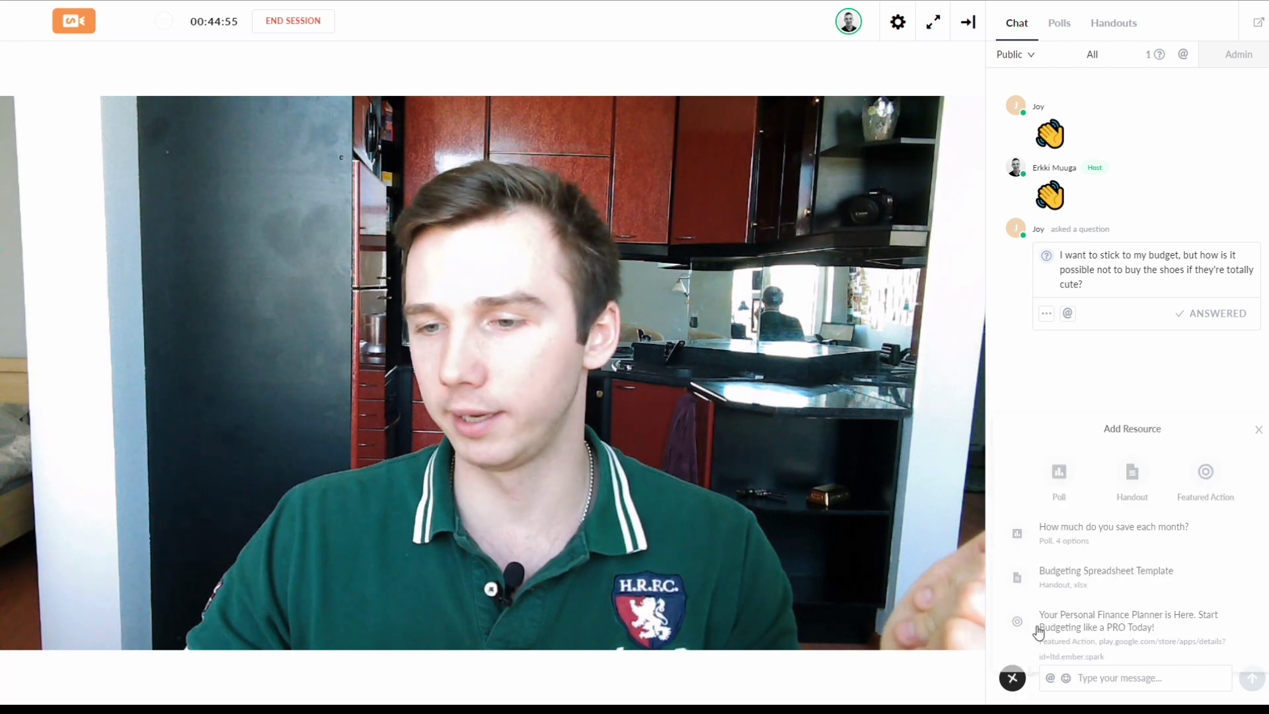
{"action": "left_click", "coordinate": [1075, 517]}
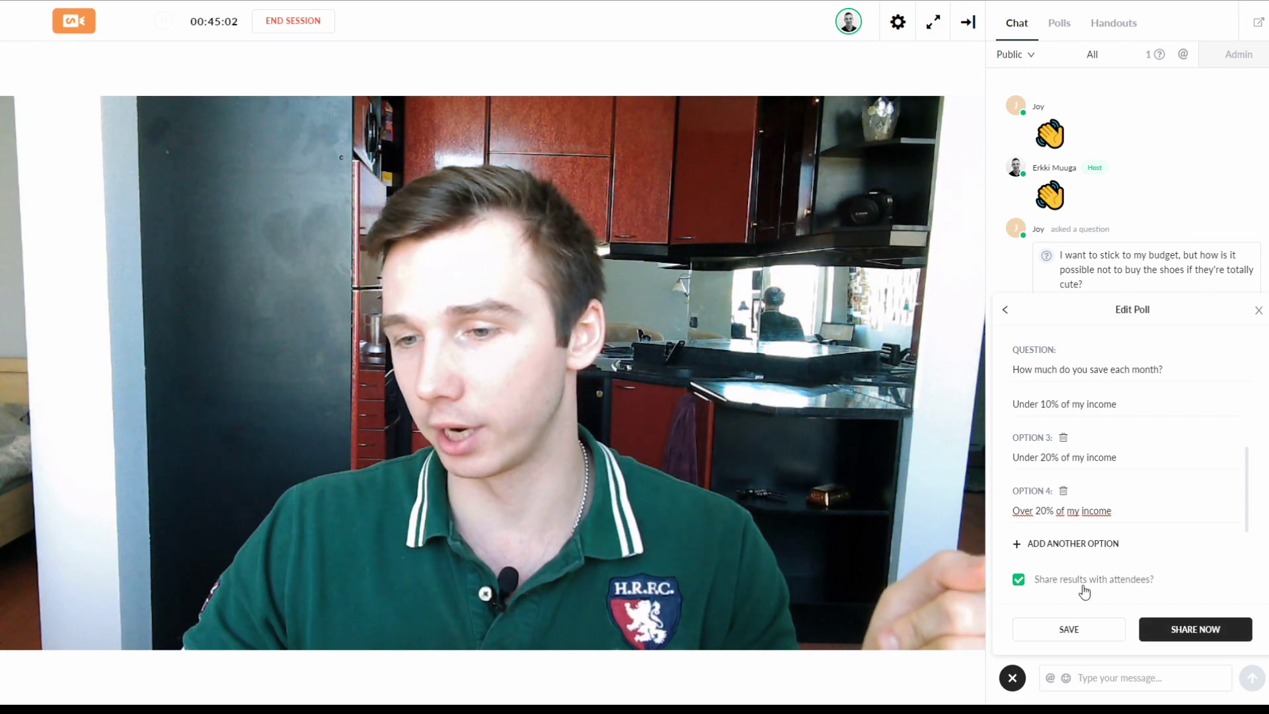
{"action": "left_click", "coordinate": [1183, 629]}
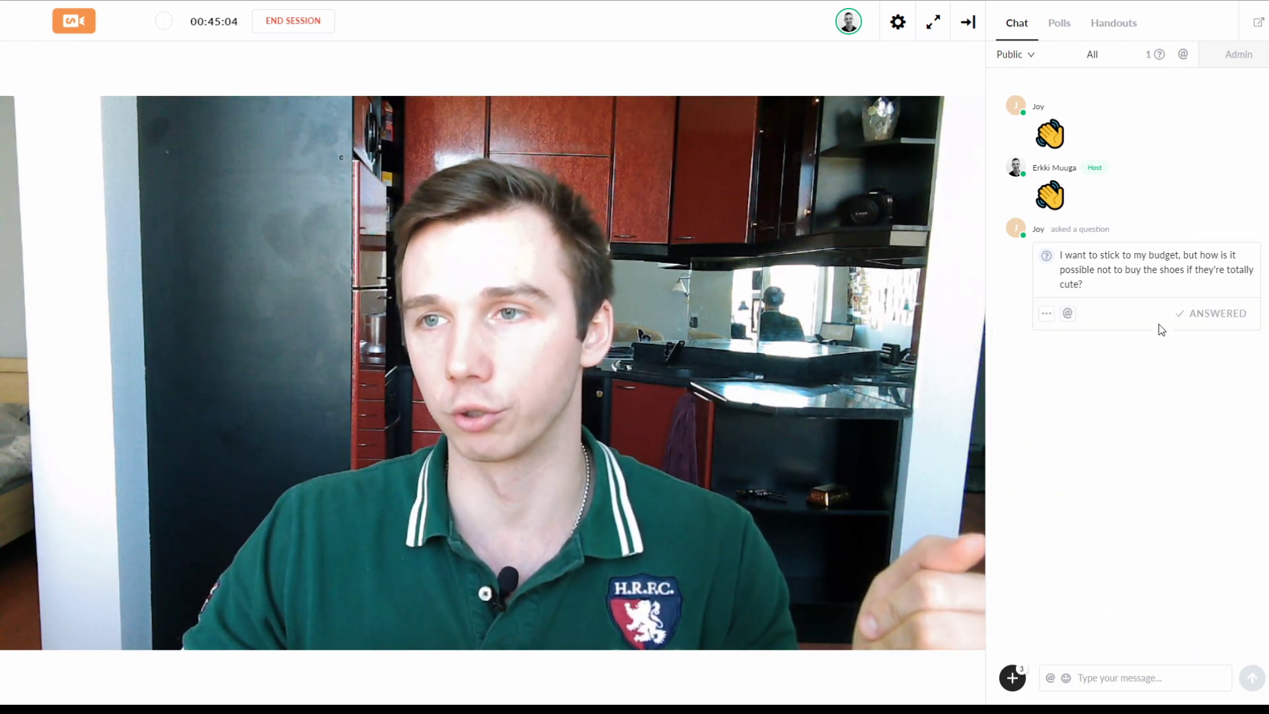
{"action": "left_click", "coordinate": [1061, 25]}
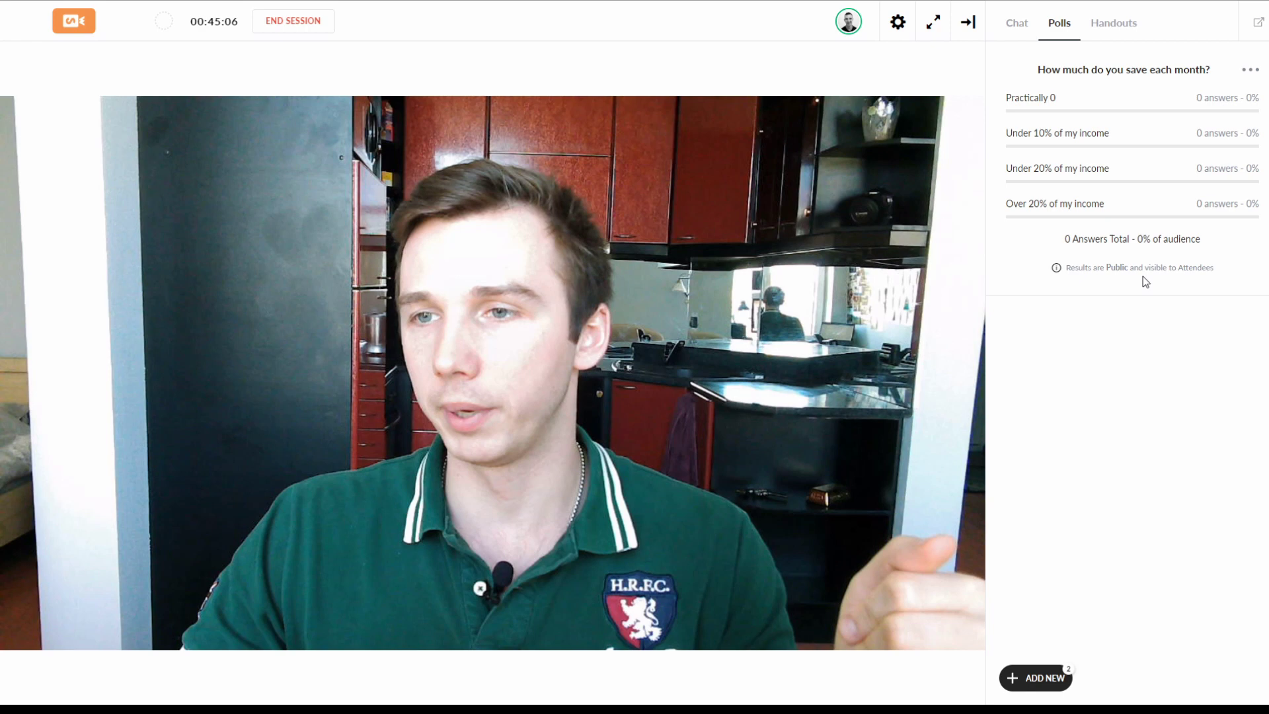
Step: Share the Budgeting Spreadsheet Template handout with attendees
{"action": "left_click", "coordinate": [1035, 681]}
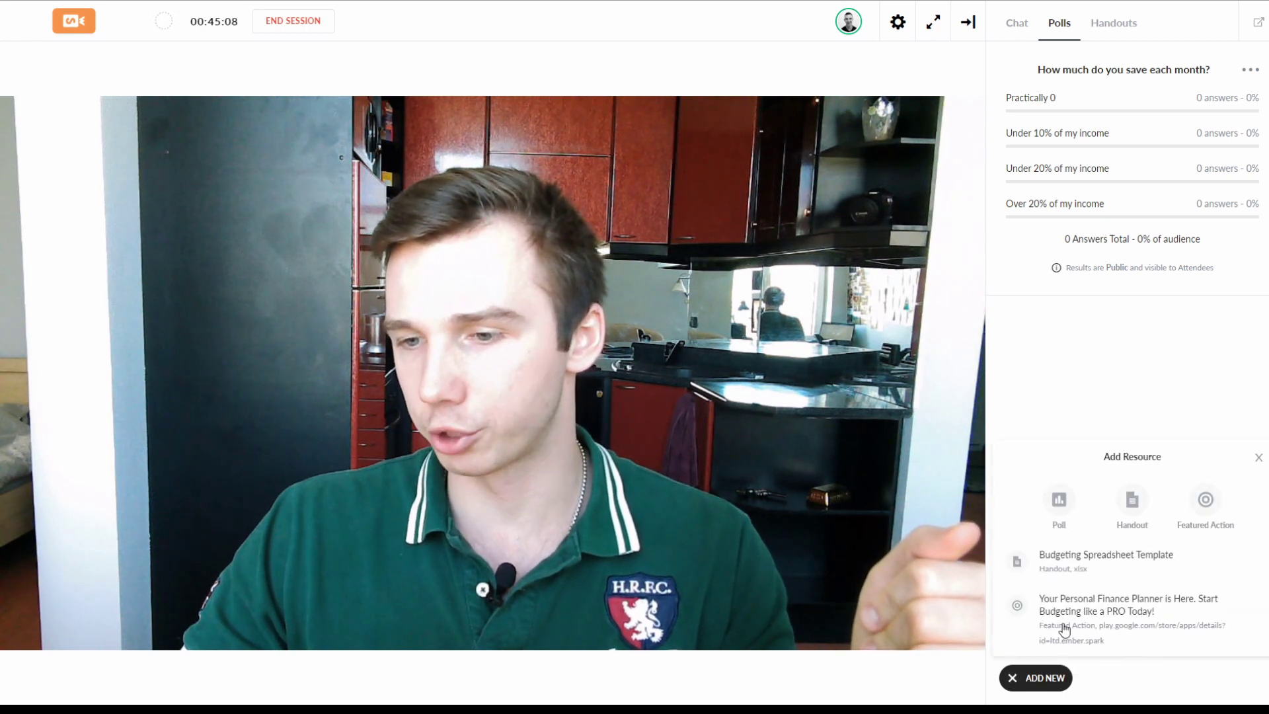
{"action": "left_click", "coordinate": [1078, 553]}
{"action": "left_click", "coordinate": [1165, 484]}
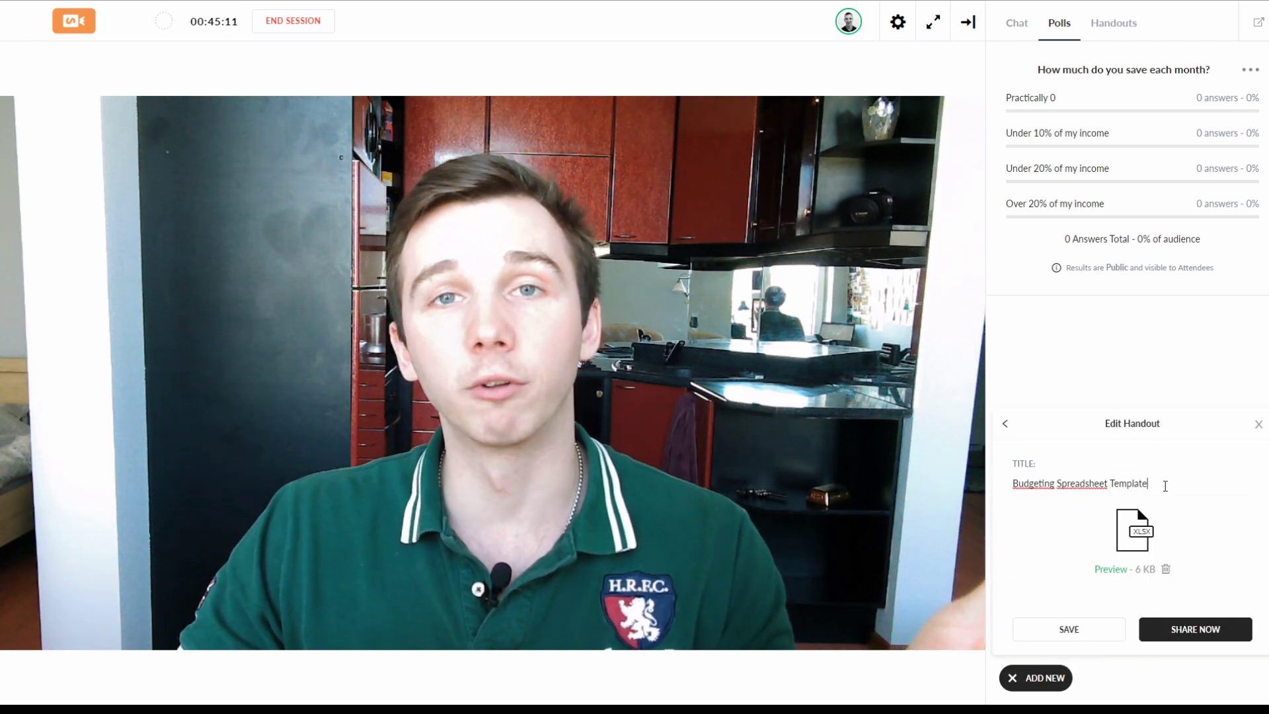
{"action": "left_click", "coordinate": [1193, 629]}
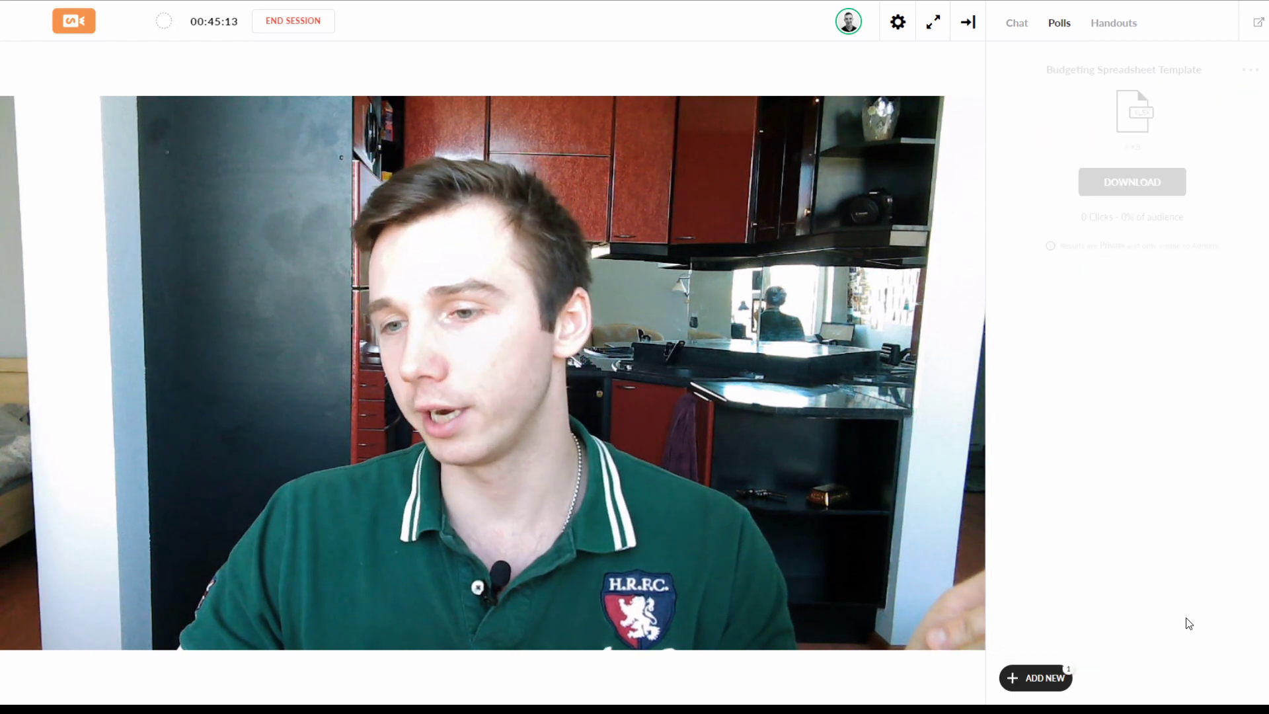
Step: Share the Spark app featured action with attendees
{"action": "left_click", "coordinate": [1040, 674]}
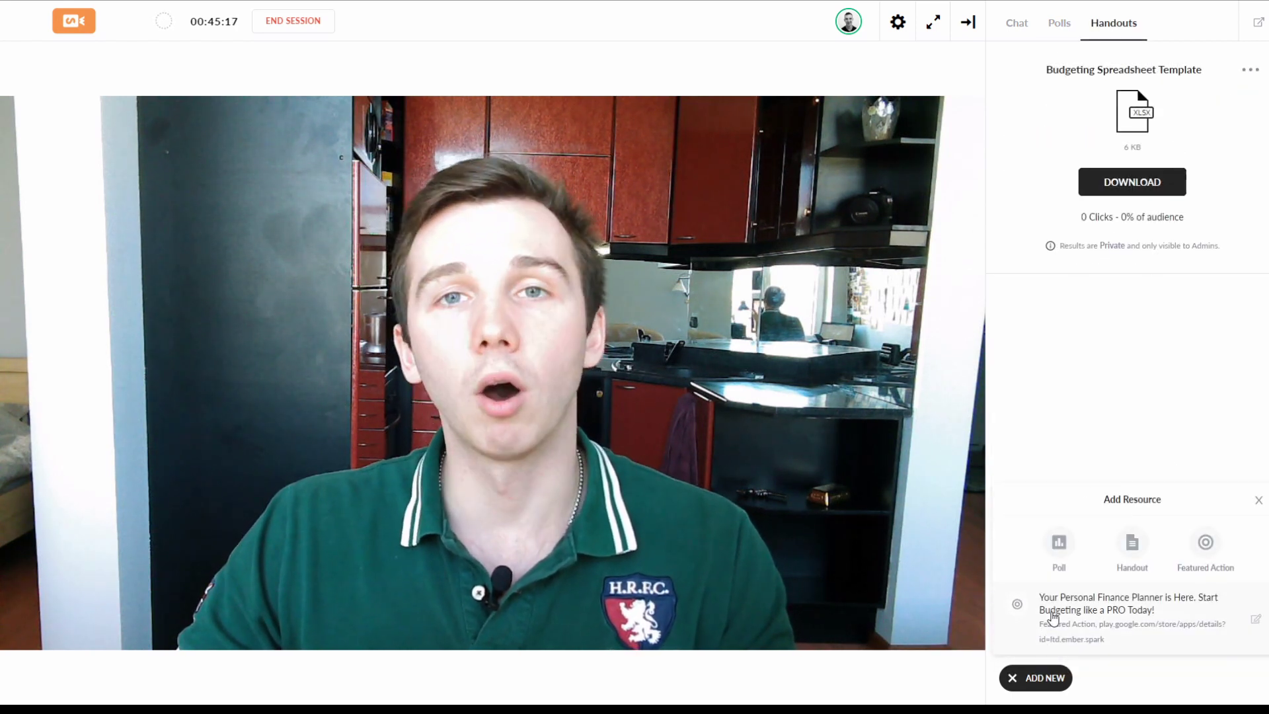
{"action": "left_click", "coordinate": [1054, 617]}
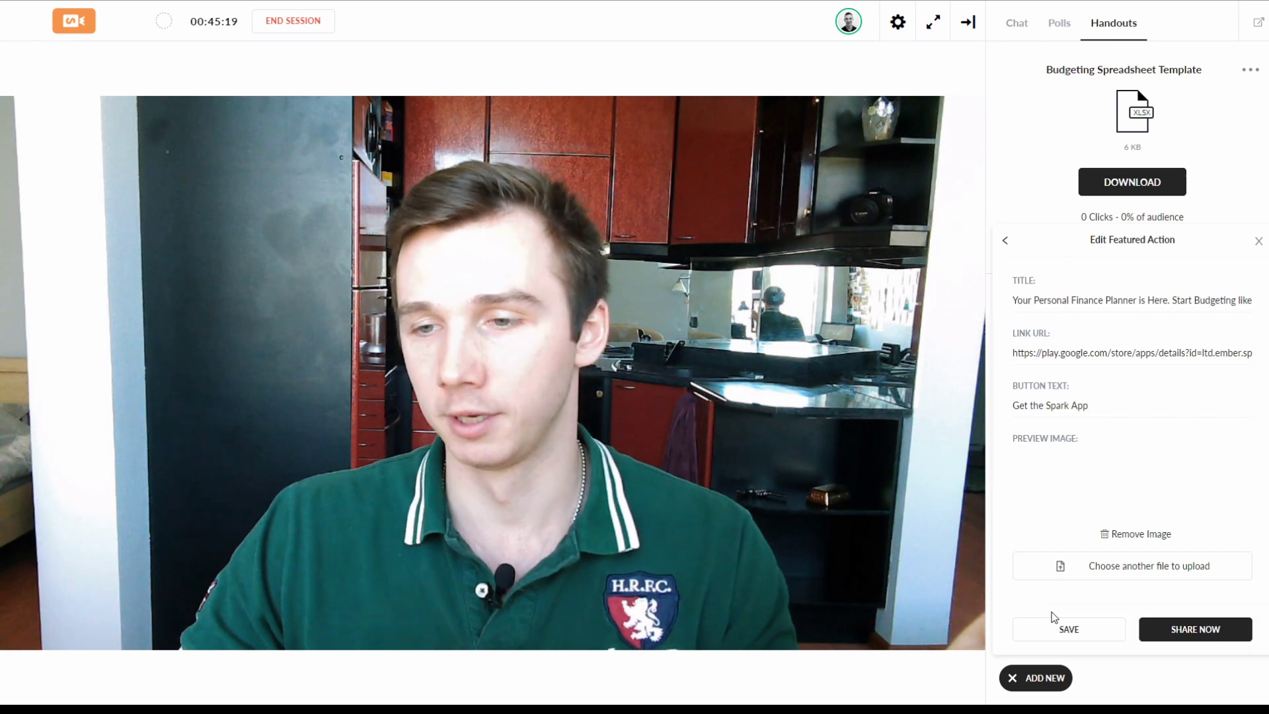
{"action": "left_click", "coordinate": [1196, 629]}
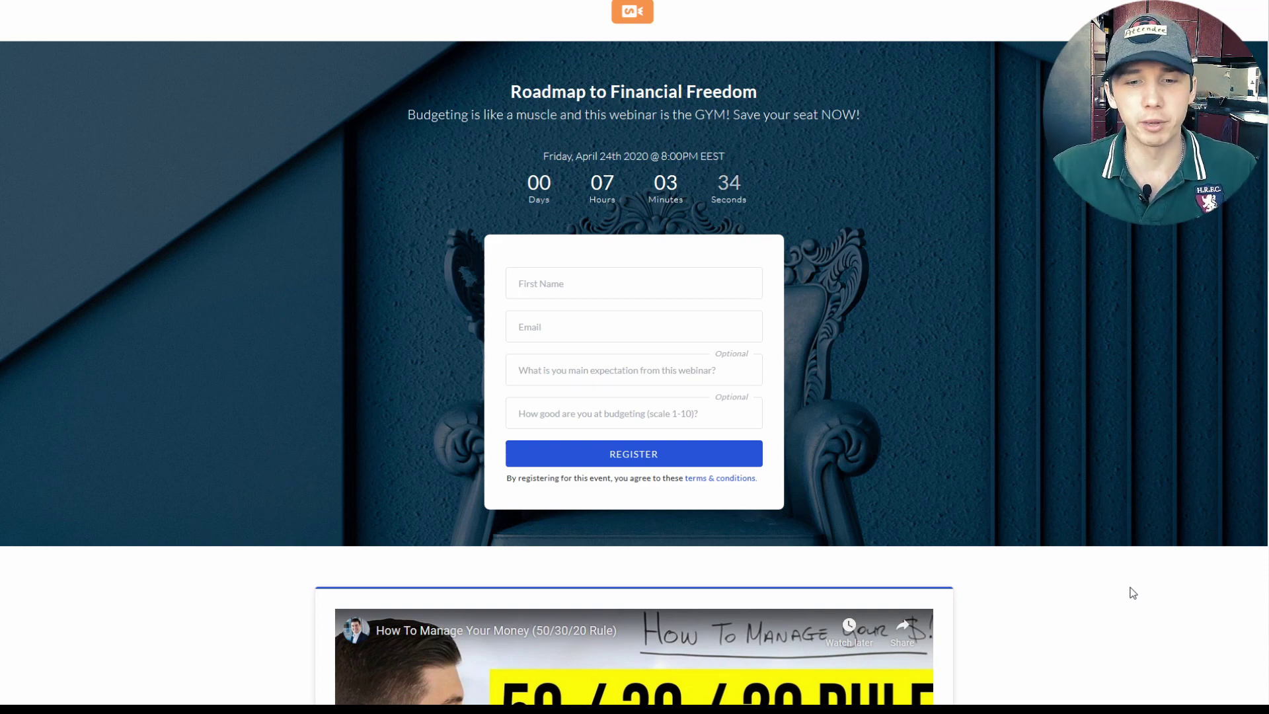
Step: Fill in the attendee's surname and e-mail, expectation 'Get better at budgeting, learn some tricks', and score 4
{"action": "type", "text": "Jones"}
{"action": "key", "text": "Tab"}
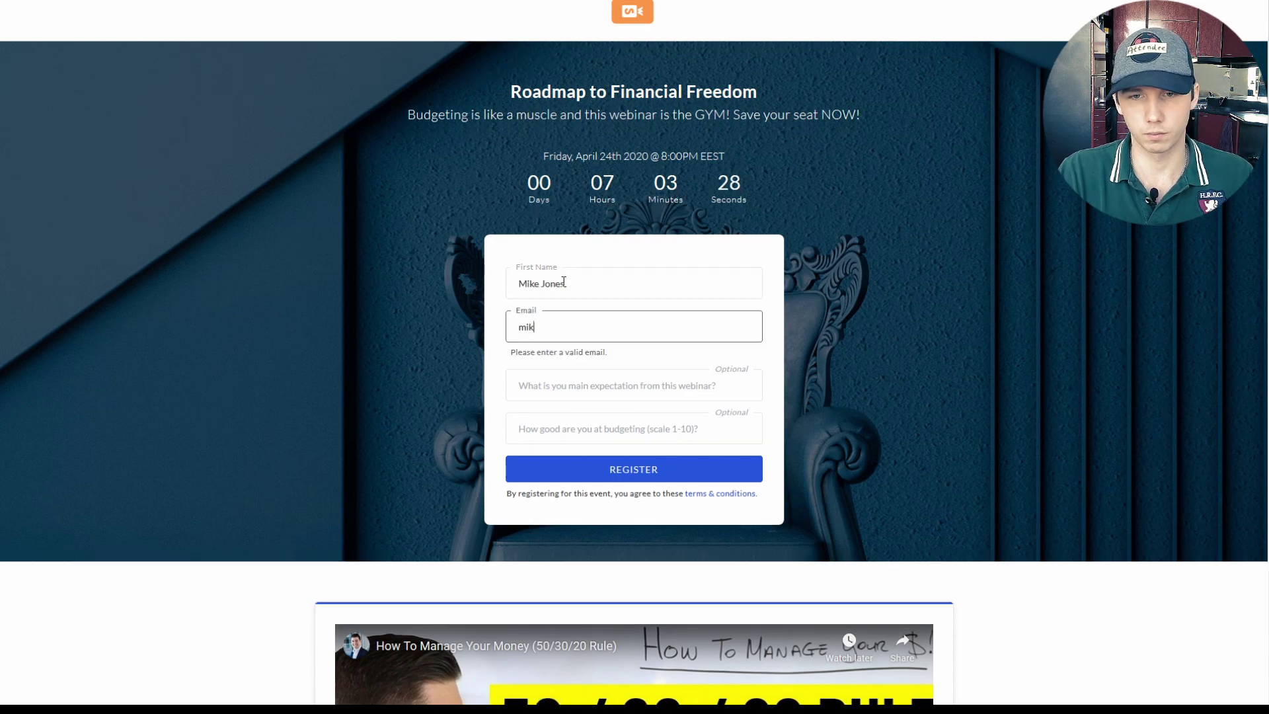
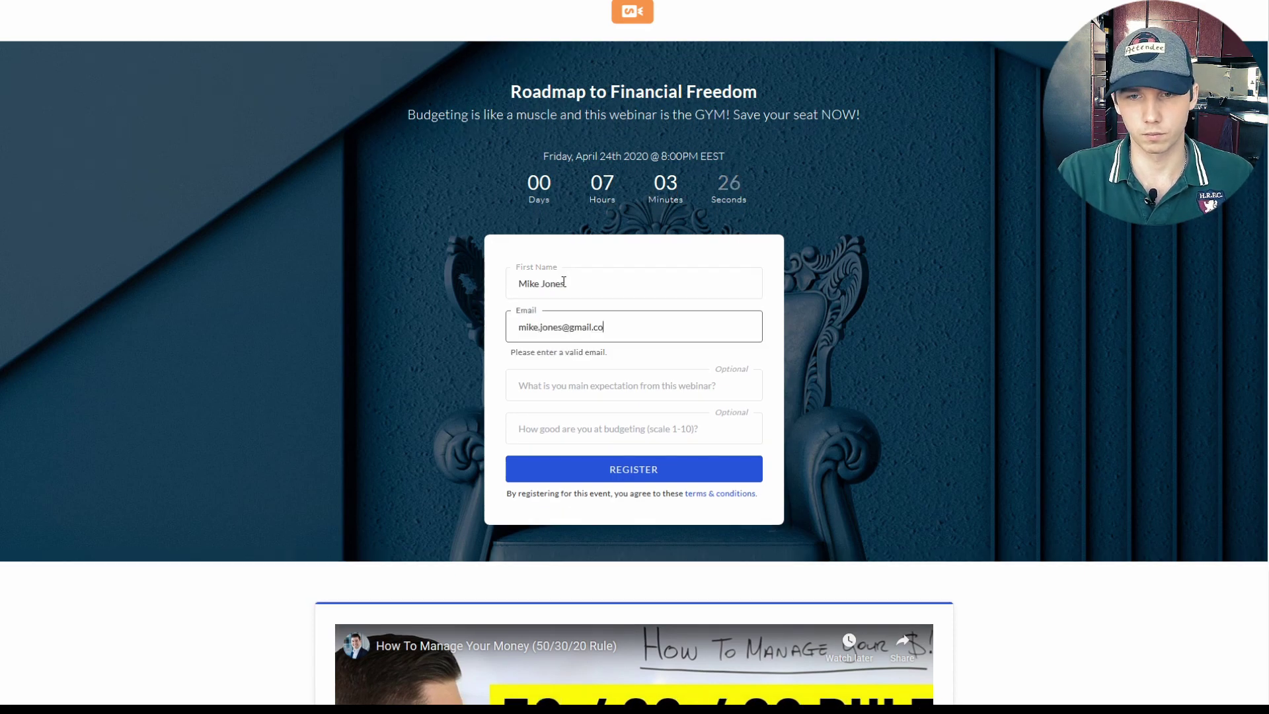
{"action": "key", "text": "Tab"}
{"action": "type", "text": "Get better a"}
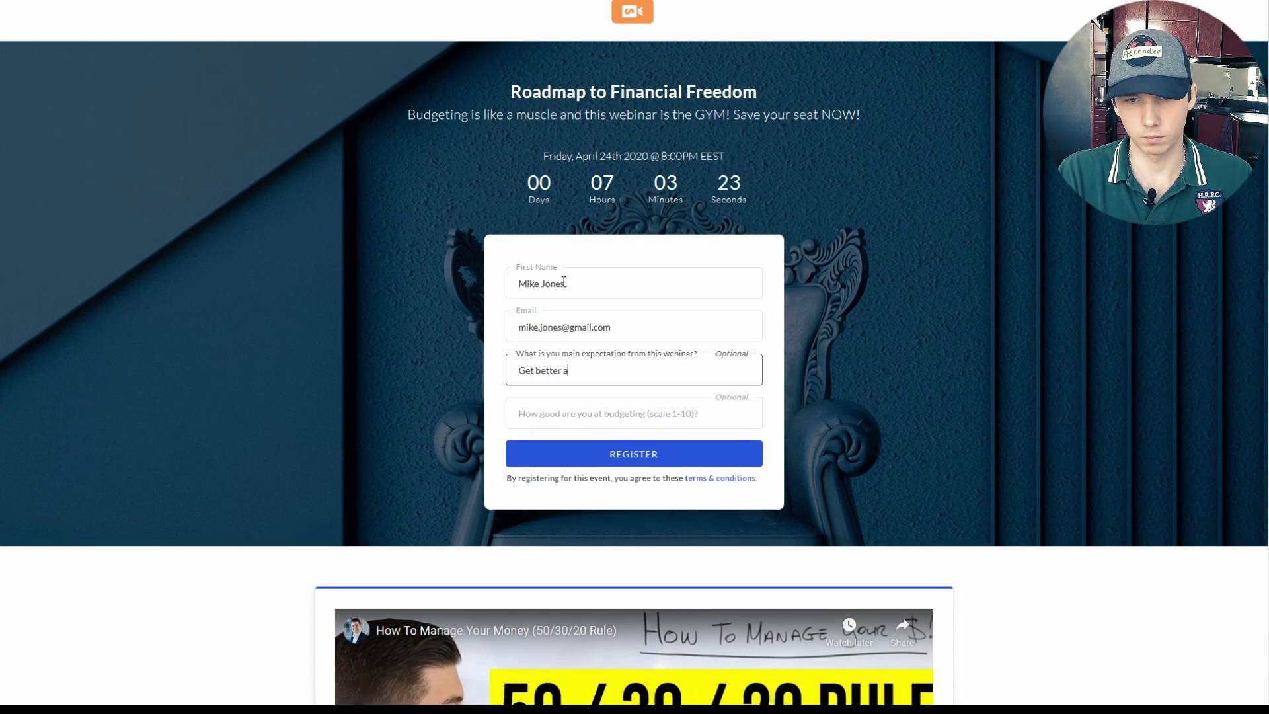
{"action": "type", "text": "t budgeting, learn"}
{"action": "type", "text": "some tricks"}
{"action": "key", "text": "Tab"}
{"action": "type", "text": "4"}
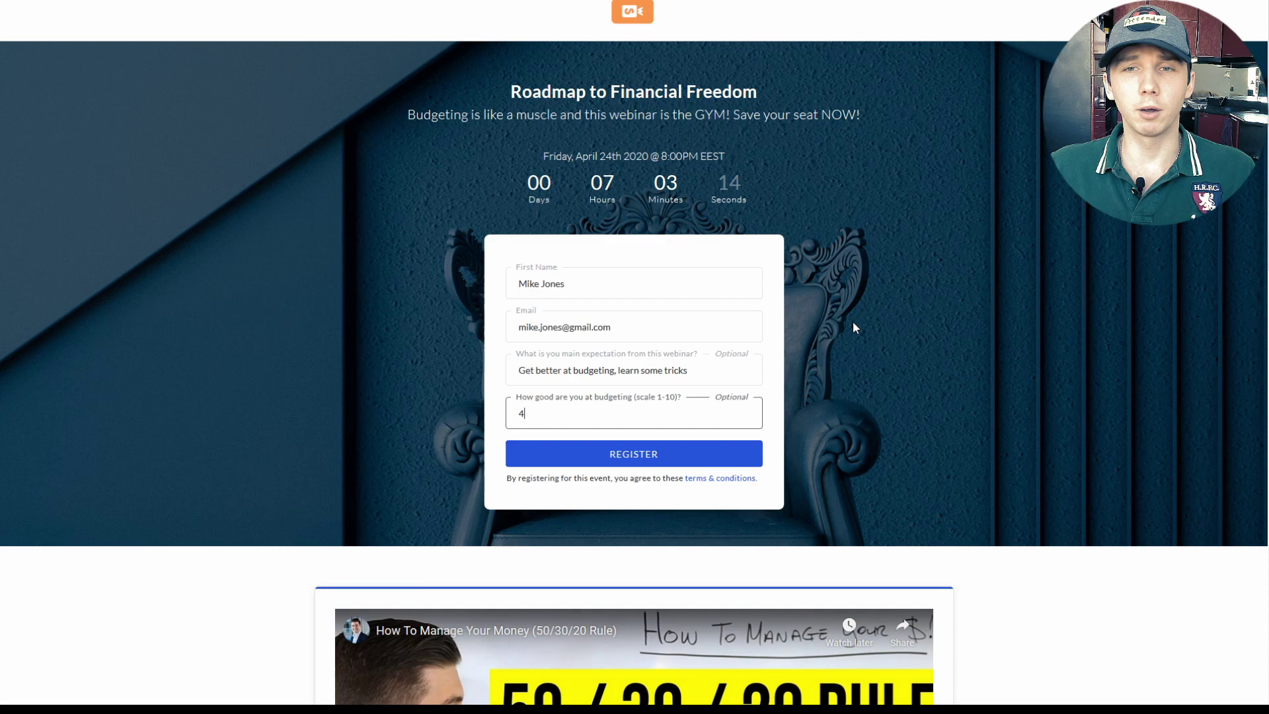
{"action": "left_click", "coordinate": [822, 335]}
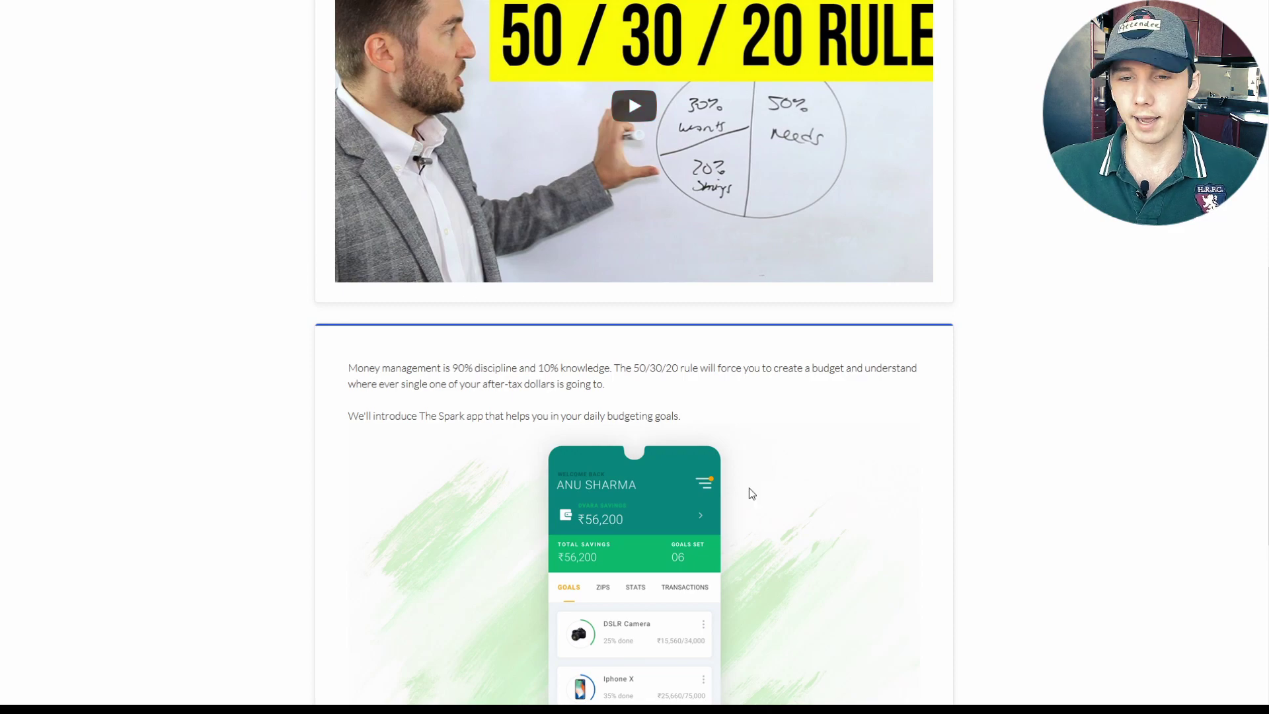
{"action": "scroll", "coordinate": [750, 493], "scroll_direction": "down", "scroll_amount": 3}
{"action": "scroll", "coordinate": [828, 405], "scroll_direction": "down", "scroll_amount": 1}
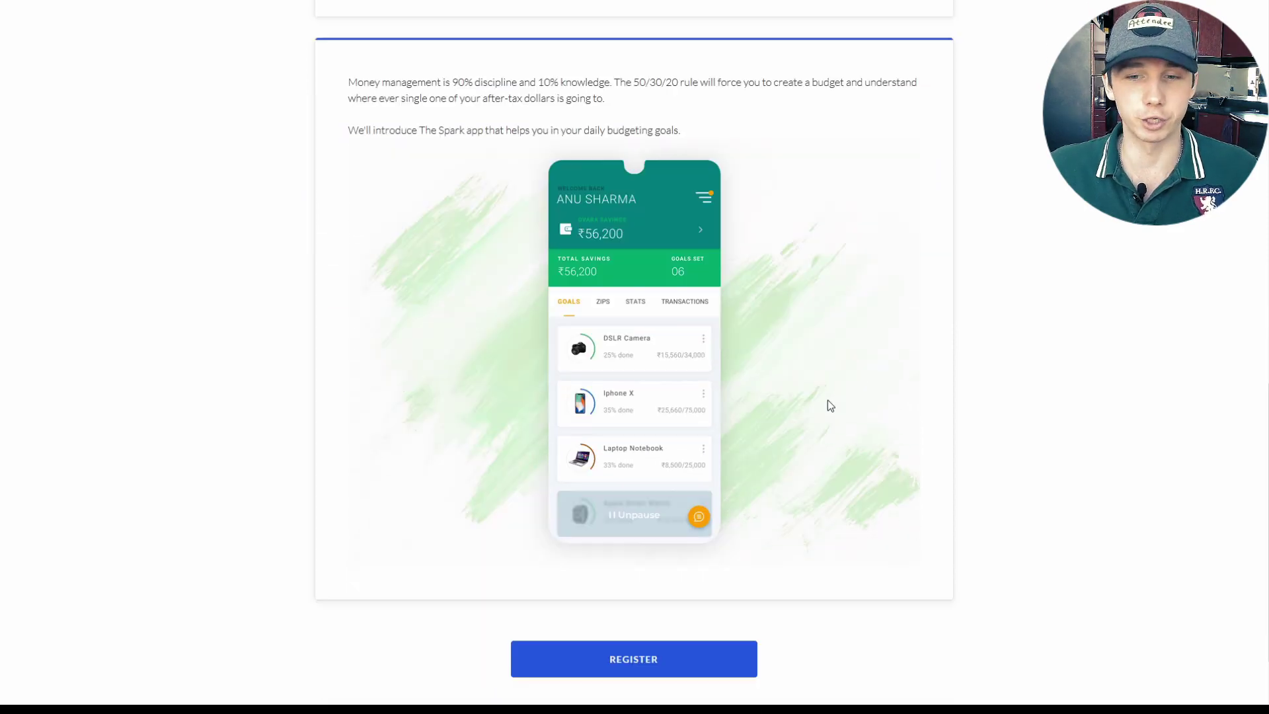
Step: Submit the registration form, then join the webinar room as the attendee
{"action": "scroll", "coordinate": [819, 400], "scroll_direction": "up", "scroll_amount": 8}
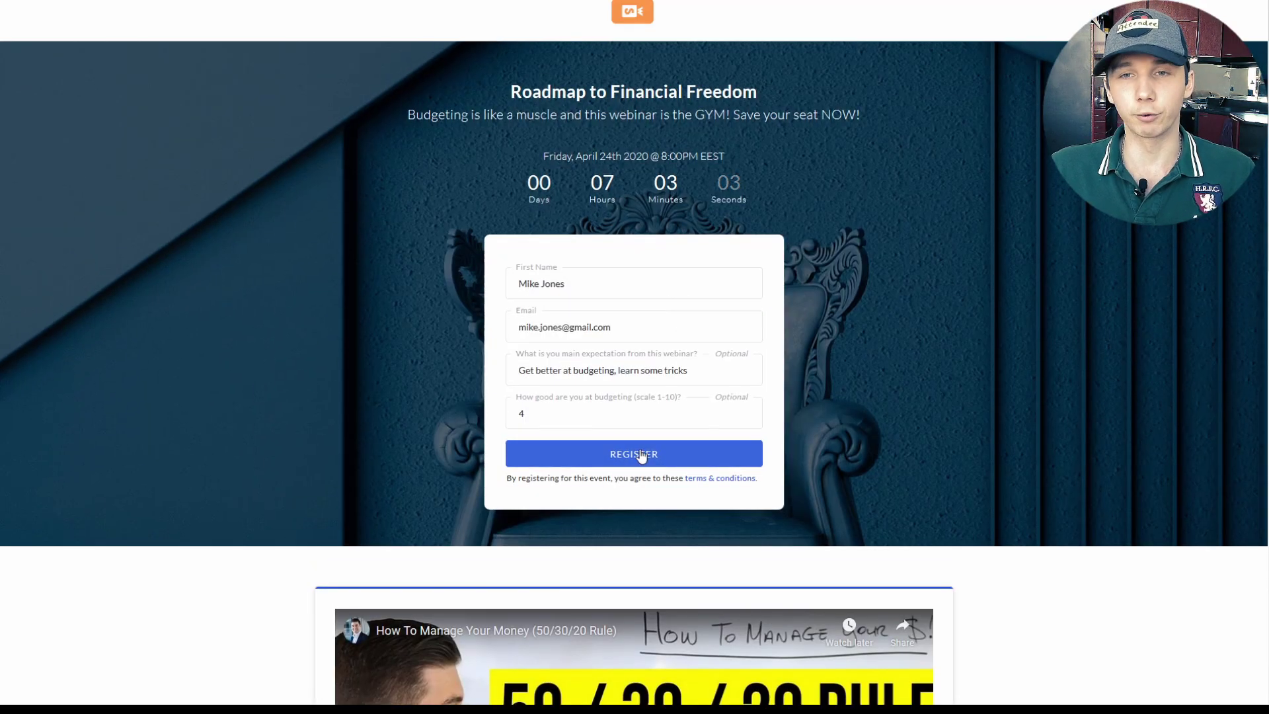
{"action": "left_click", "coordinate": [639, 454]}
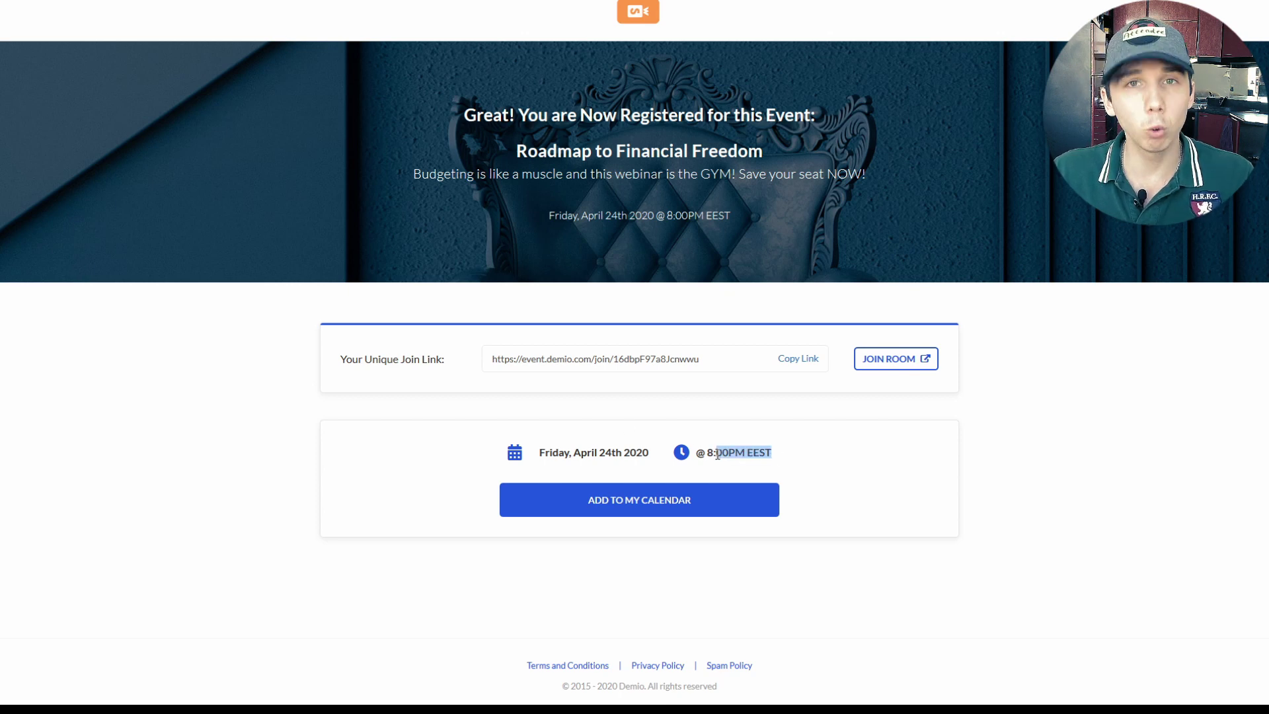
{"action": "left_click", "coordinate": [652, 506]}
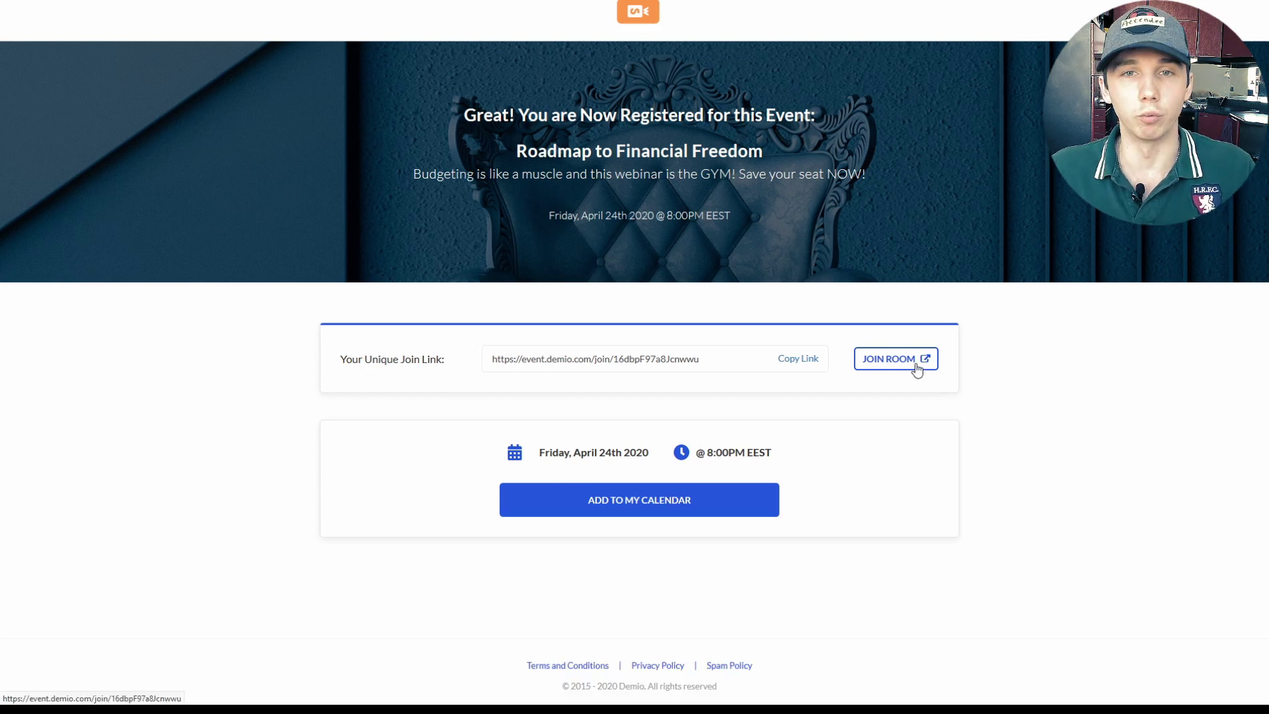
{"action": "left_click", "coordinate": [914, 360]}
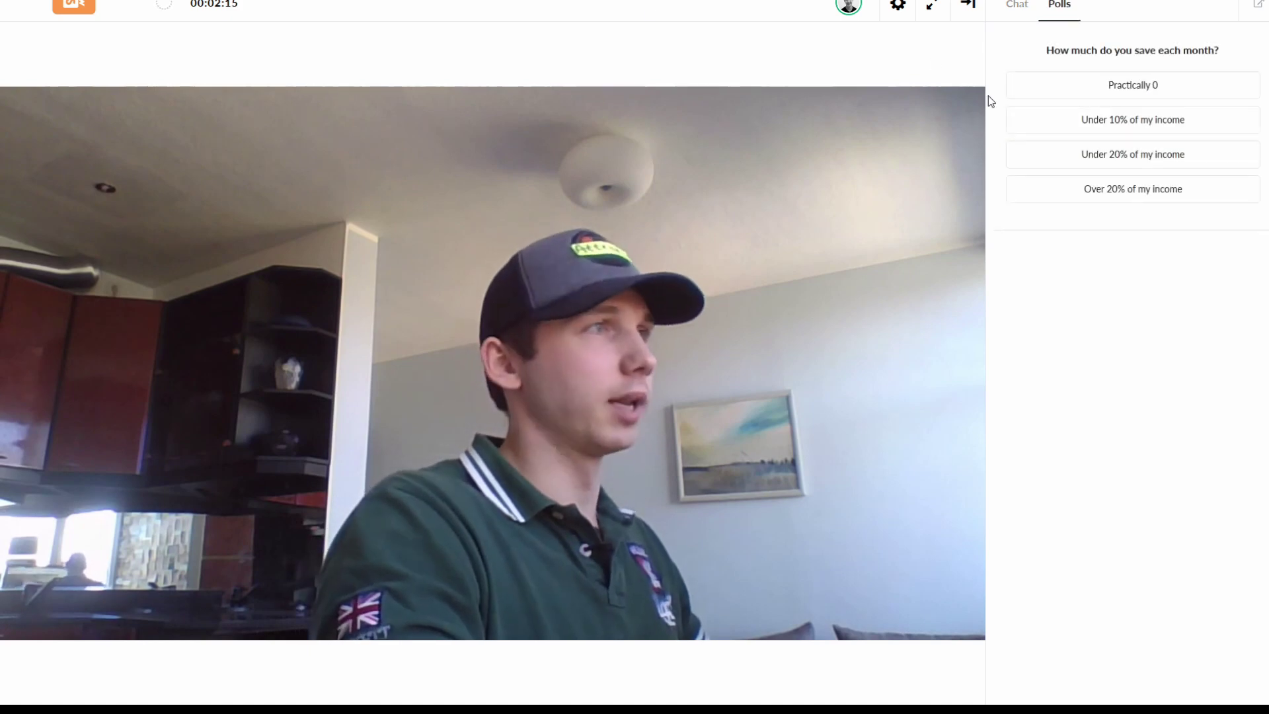
Step: Vote 'Under 20% of my income' in the savings poll as the attendee
{"action": "left_click", "coordinate": [1144, 156]}
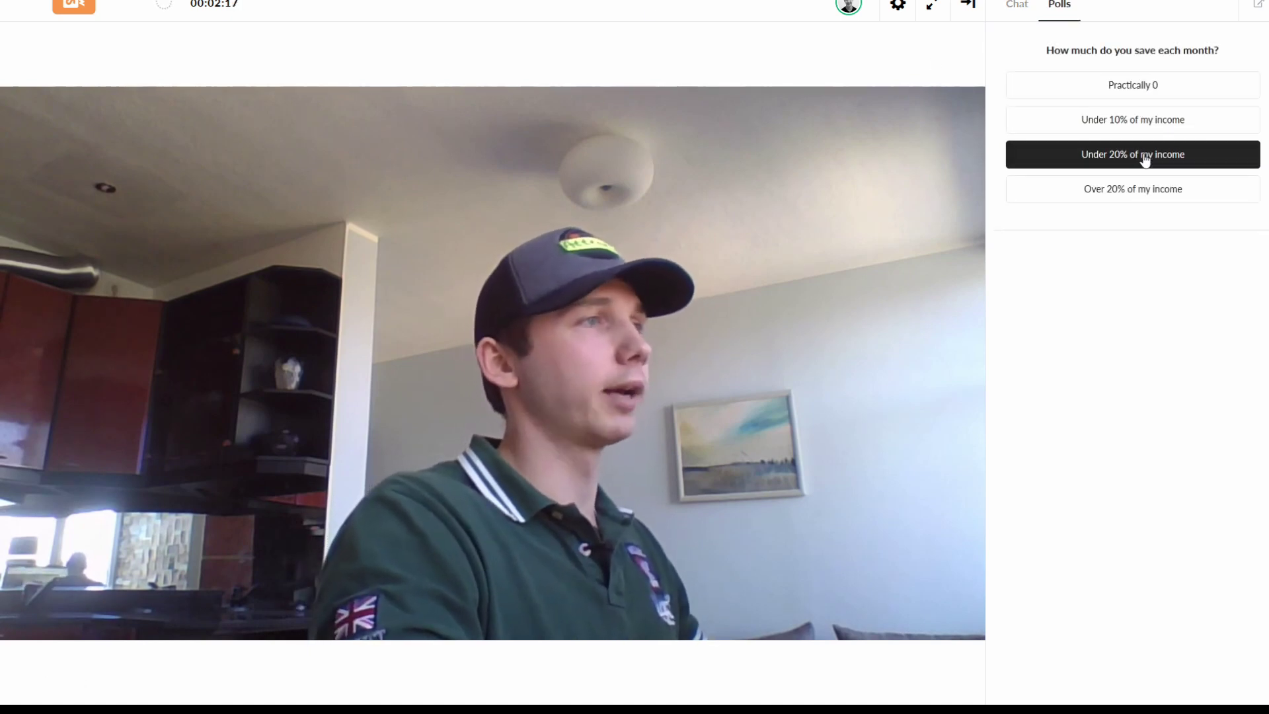
{"action": "left_click", "coordinate": [1145, 157]}
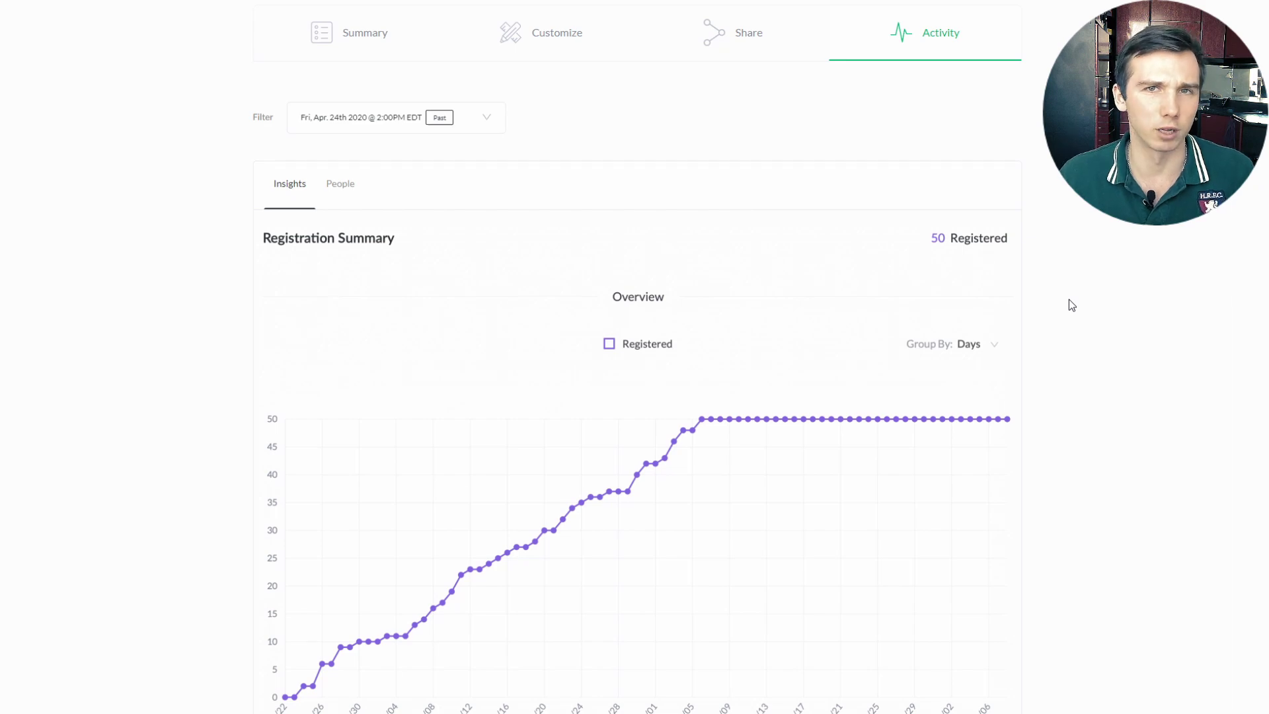
Step: Scroll the Activity insights from Registration Summary to Attendance Summary and back
{"action": "scroll", "coordinate": [637, 357], "scroll_direction": "down", "scroll_amount": 12}
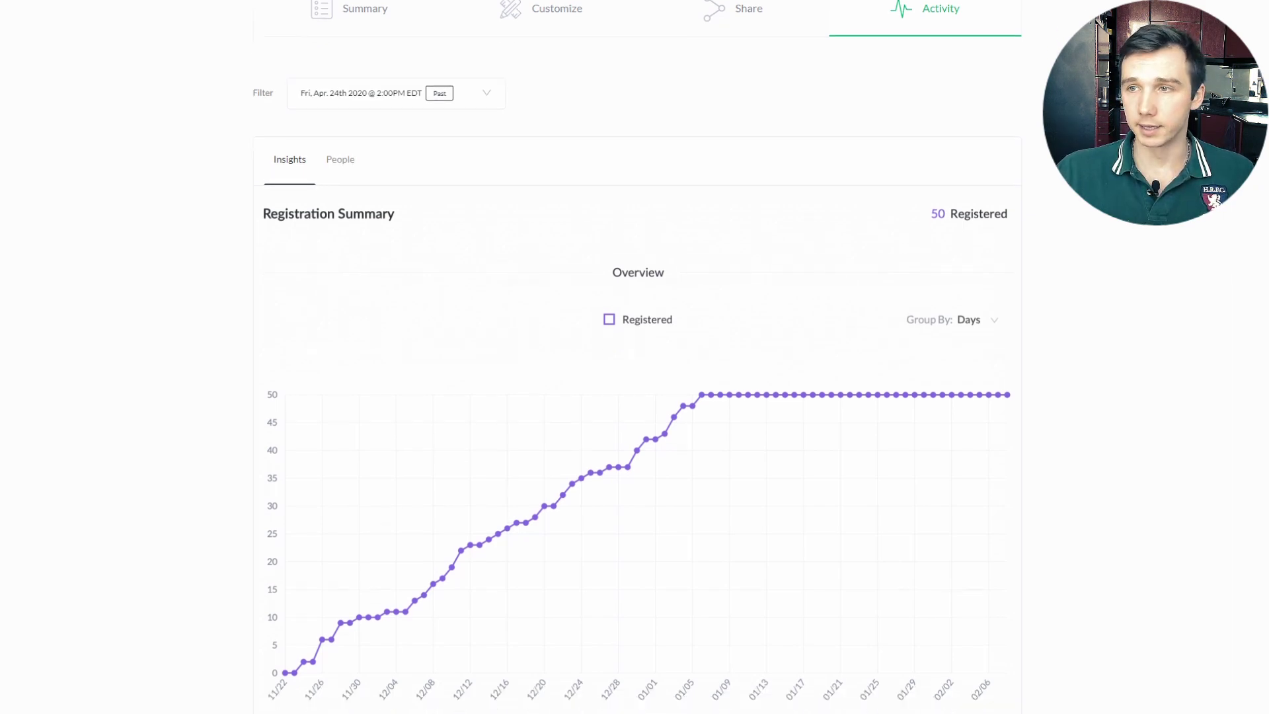
{"action": "scroll", "coordinate": [631, 357], "scroll_direction": "up", "scroll_amount": 1}
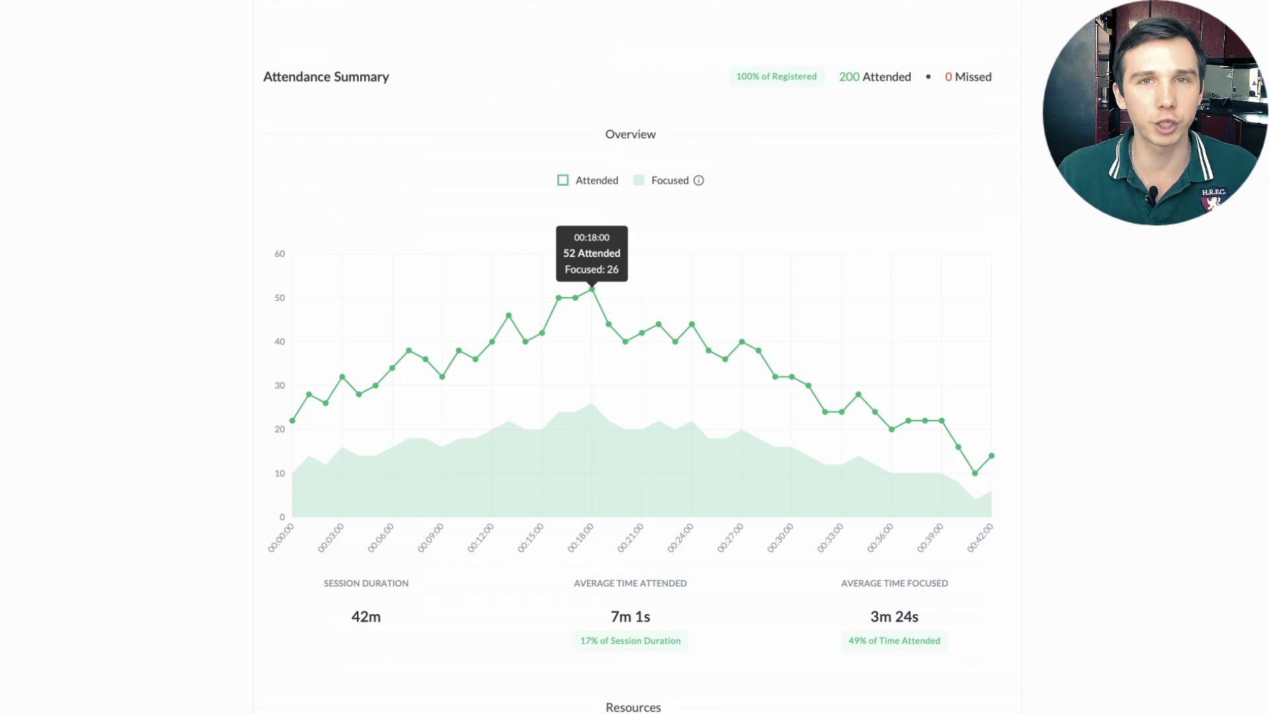
Step: Scroll down the event page toward the Resources section
{"action": "scroll", "coordinate": [634, 356], "scroll_direction": "down", "scroll_amount": 7}
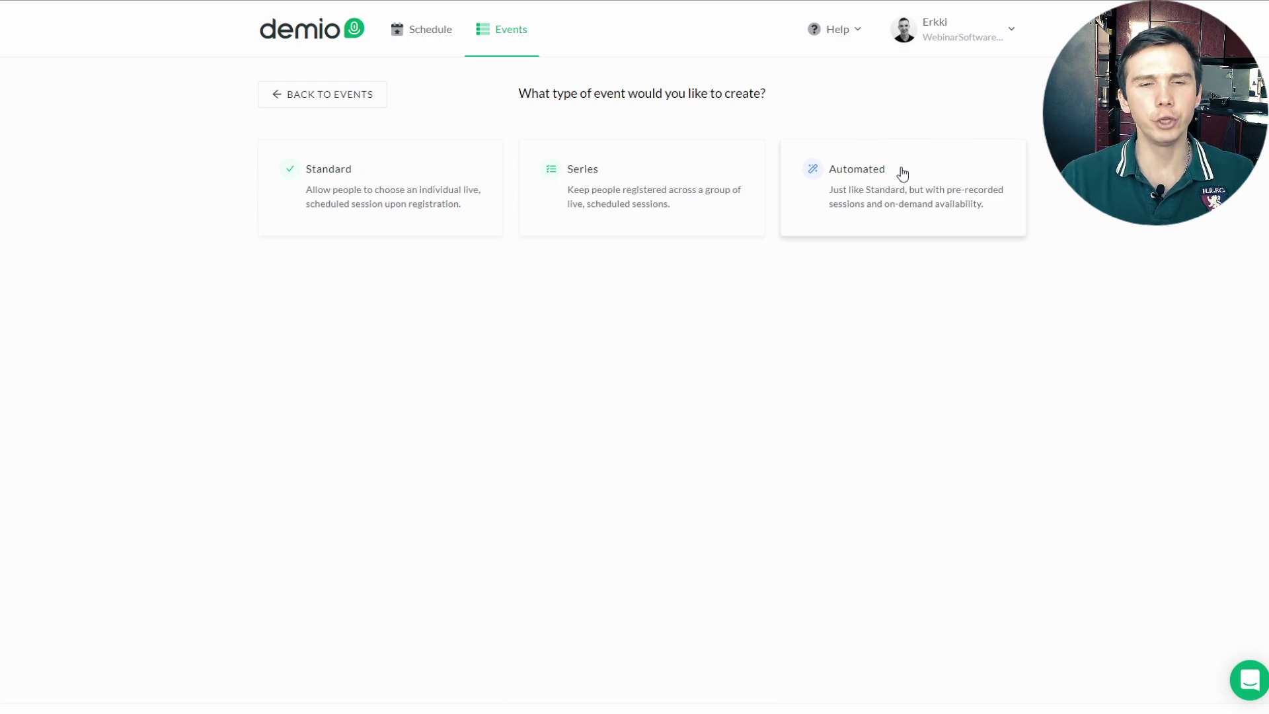
Step: Choose the Automated event type to begin a new automated event
{"action": "left_click", "coordinate": [903, 173]}
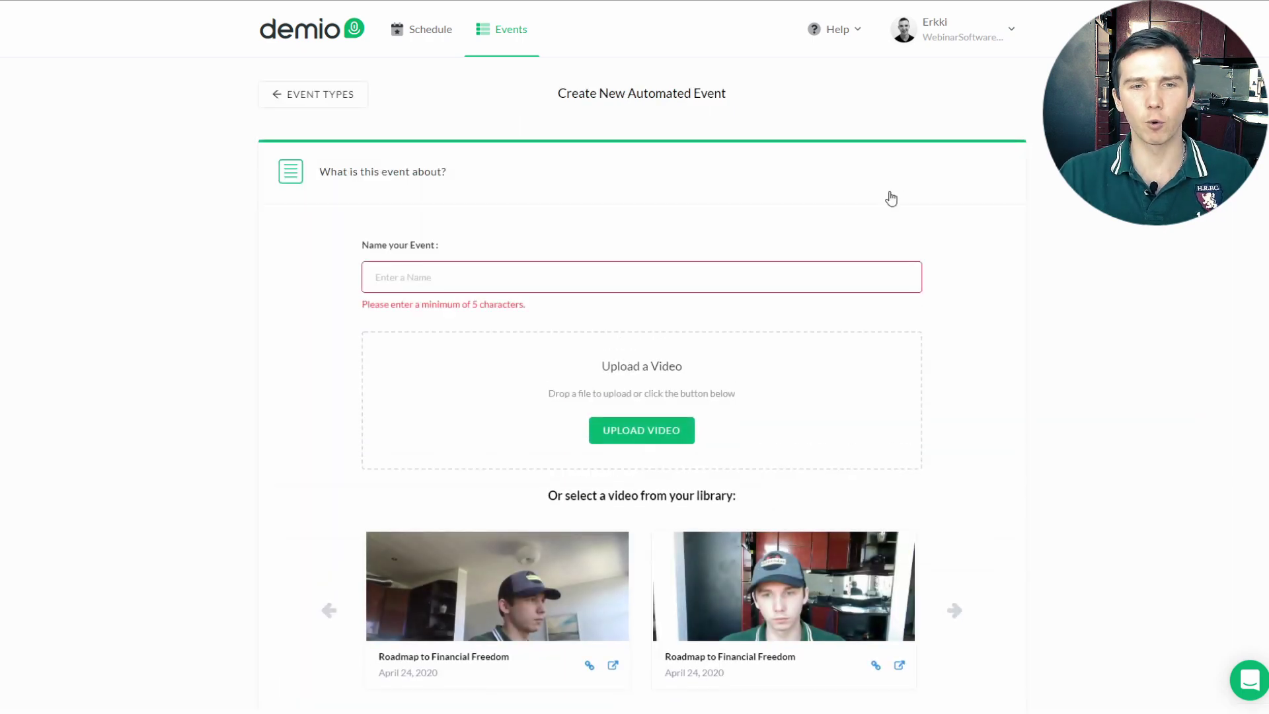